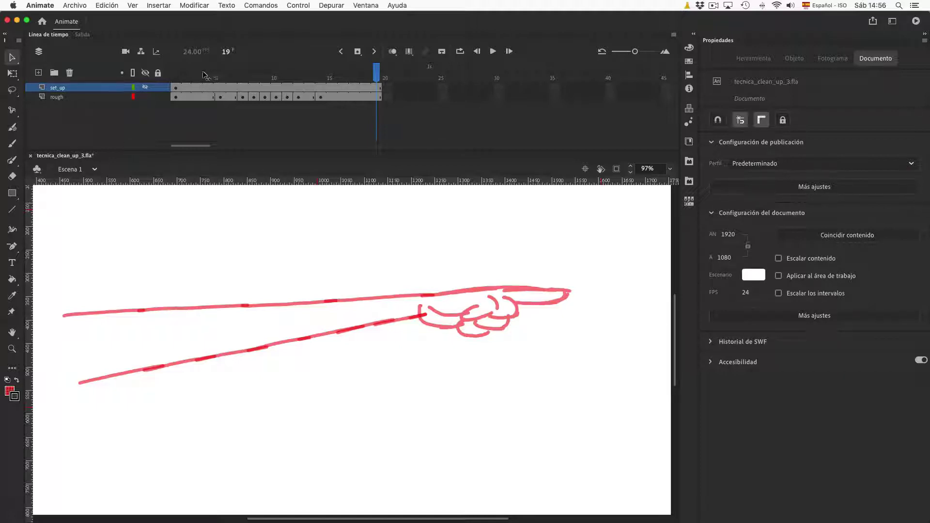
# Play back the rough arm animation and compare it with the arm on the set_up layer, leaving set_up hidden.
pyautogui.moveTo(203, 75); pyautogui.dragTo(176, 75)
pyautogui.press('Return')
pyautogui.press('Return')
pyautogui.press('Return')
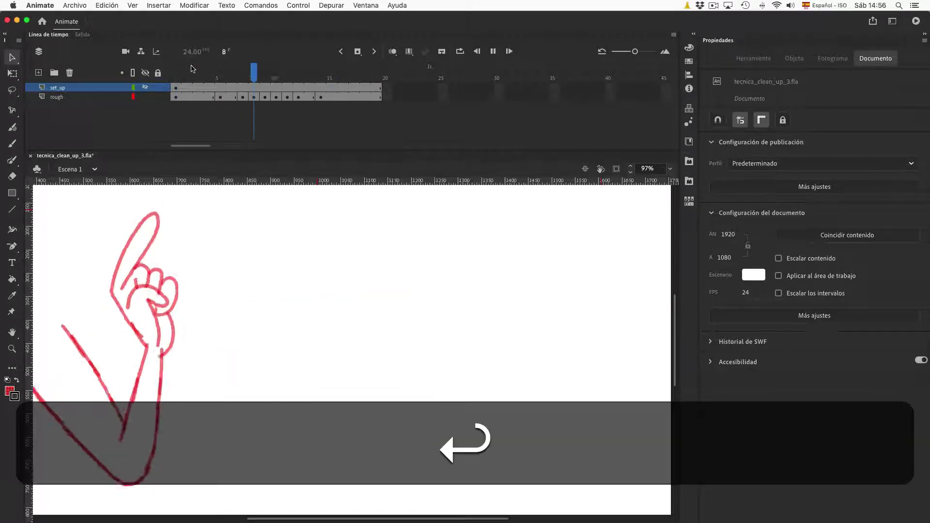
pyautogui.press('Return')
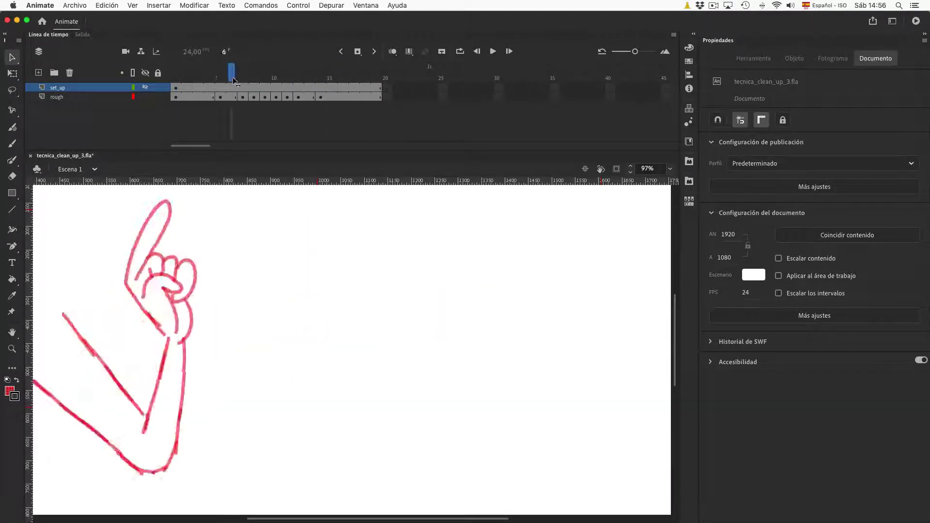
pyautogui.press('Return')
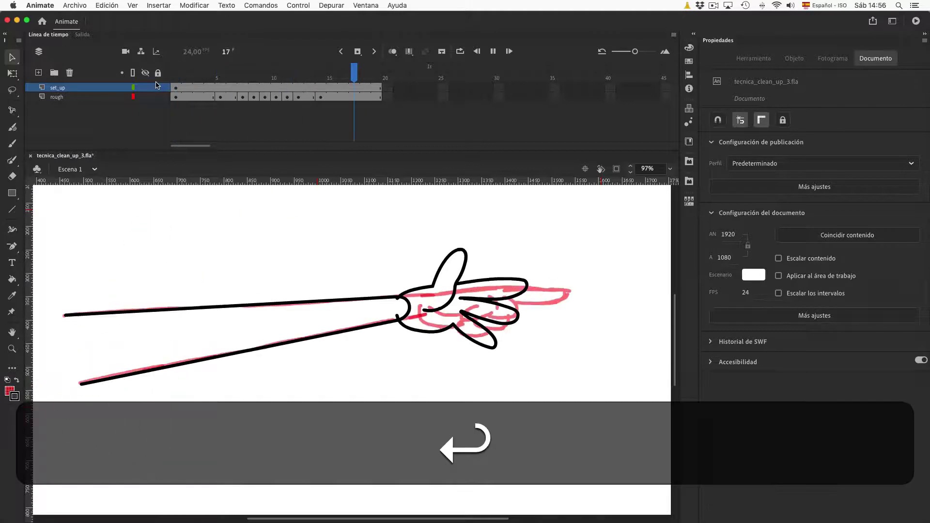
pyautogui.press('Return')
pyautogui.click(146, 87)
# Add a new layer directly above the rough layer and name it Clean.
pyautogui.click(96, 96)
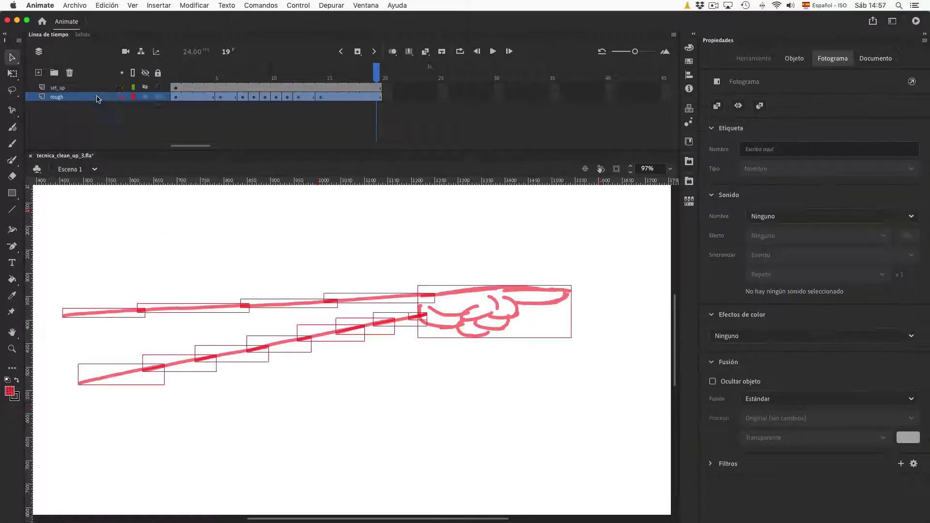
pyautogui.click(38, 73)
pyautogui.doubleClick(58, 96)
pyautogui.write('Celan')
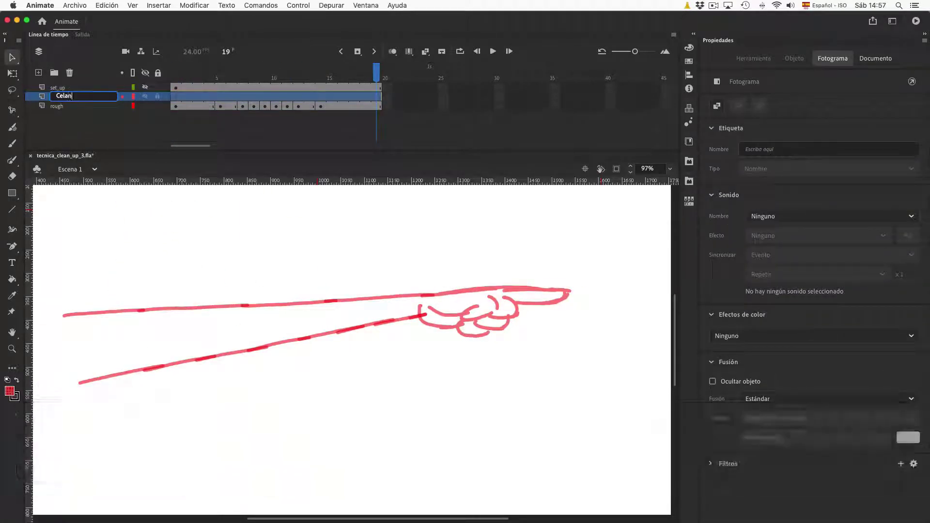
pyautogui.press('BackSpace')
pyautogui.press('BackSpace')
pyautogui.press('BackSpace')
pyautogui.press('BackSpace')
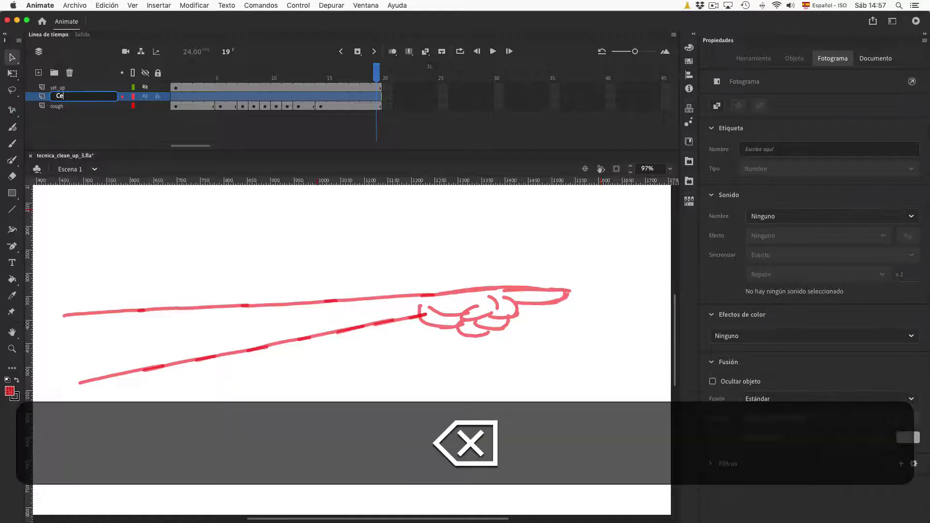
pyautogui.write('lean')
pyautogui.press('Return')
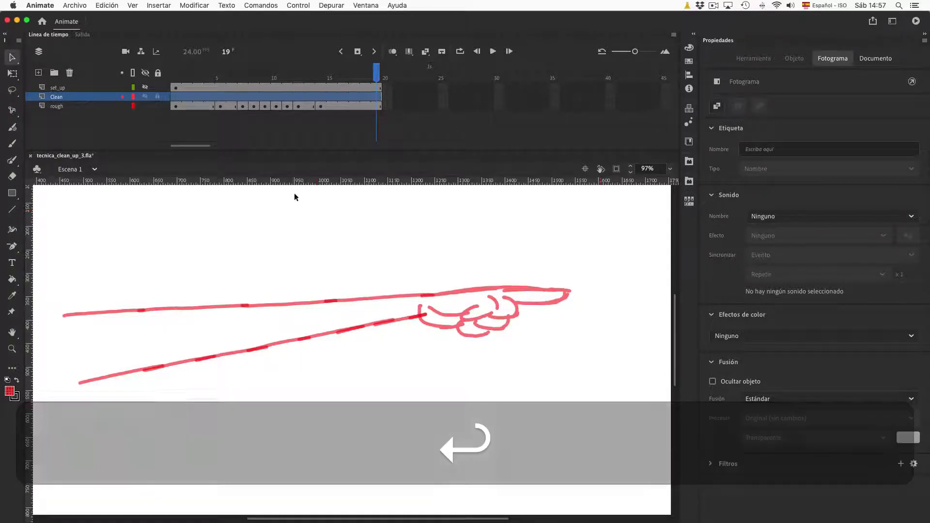
# Go to frame 1 and bring the rough bent arm into view.
pyautogui.click(220, 73)
pyautogui.moveTo(252, 72); pyautogui.dragTo(168, 73)
pyautogui.hscroll(-5, 222, 314)
pyautogui.scroll(-1, 301, 288)
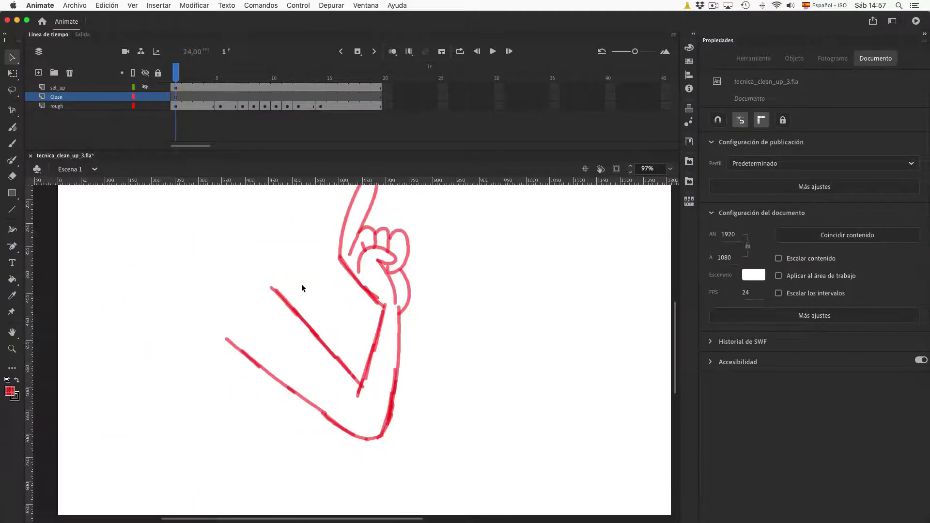
# Set up the Classic Brush with pen pressure, size 16 and smoothing 50, testing a stroke along the upper arm line.
pyautogui.click(13, 144)
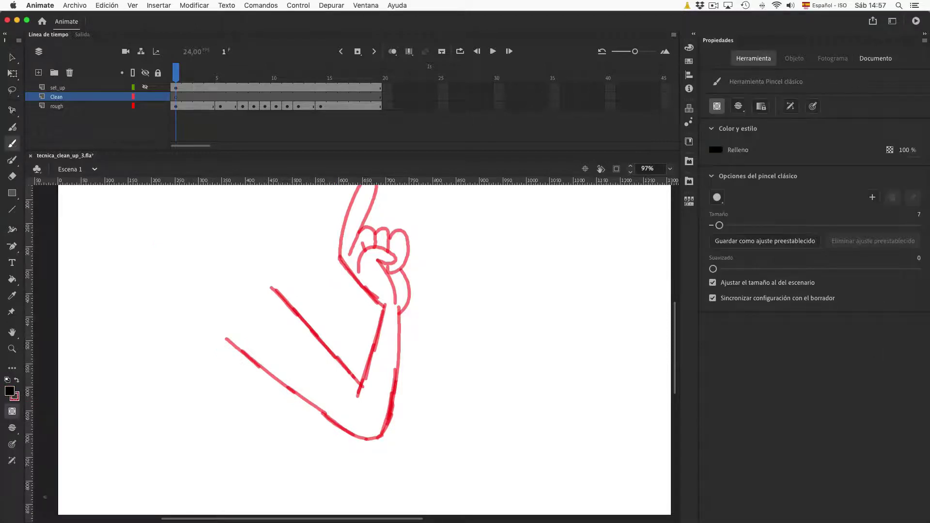
pyautogui.click(13, 445)
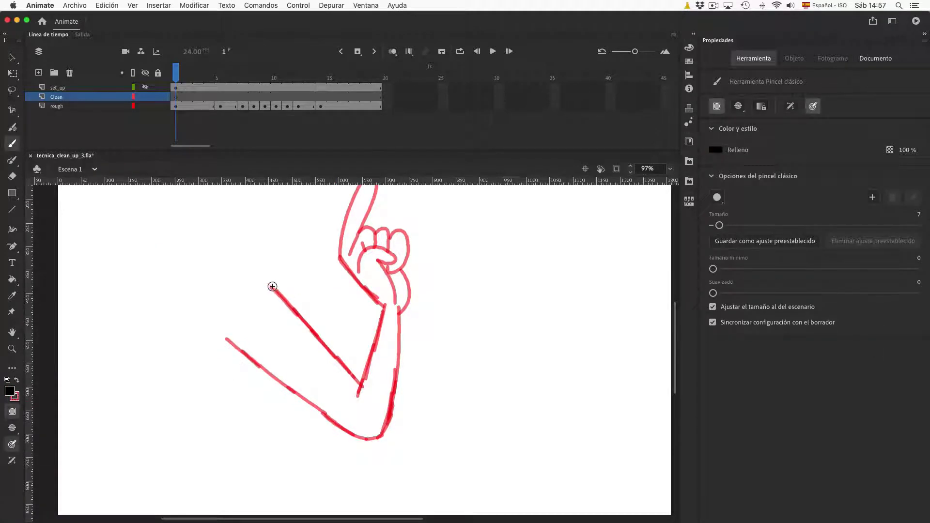
pyautogui.moveTo(297, 316); pyautogui.dragTo(358, 388)
pyautogui.press('super+z')
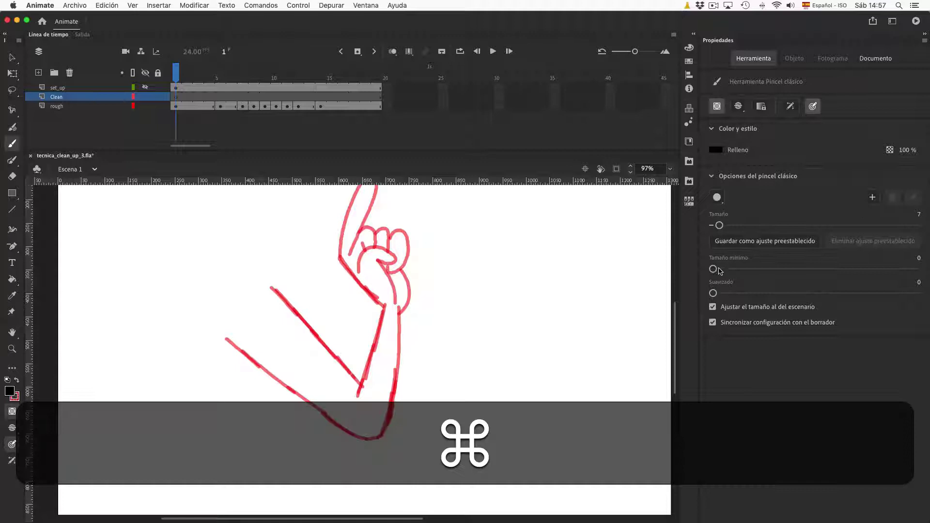
pyautogui.moveTo(713, 293); pyautogui.dragTo(917, 293)
pyautogui.moveTo(720, 225)
pyautogui.mouseDown()
pyautogui.moveTo(740, 225)
pyautogui.moveTo(728, 225)
pyautogui.mouseUp()
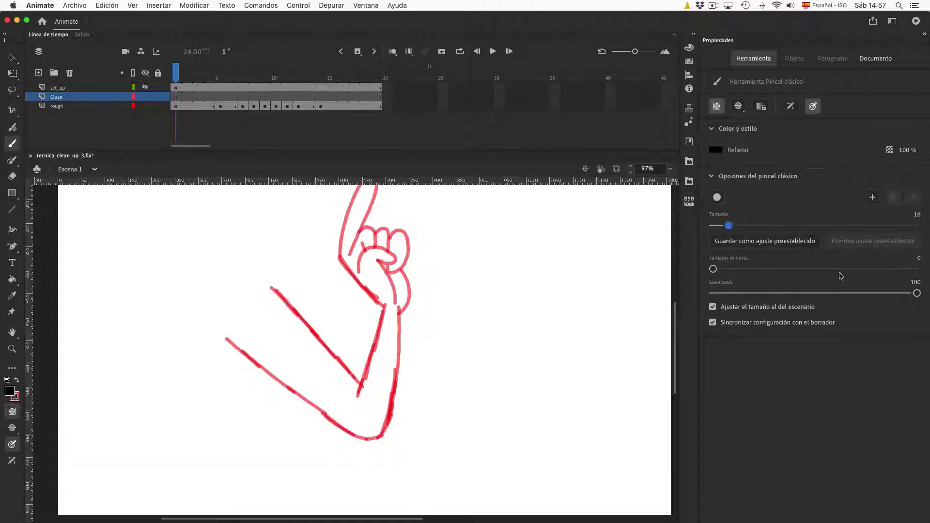
pyautogui.moveTo(917, 293); pyautogui.dragTo(815, 293)
# Try tracing the inner arm lines and the thumb with the Classic Brush, and undo the strokes.
pyautogui.press('super+equal')
pyautogui.moveTo(188, 220); pyautogui.dragTo(369, 416)
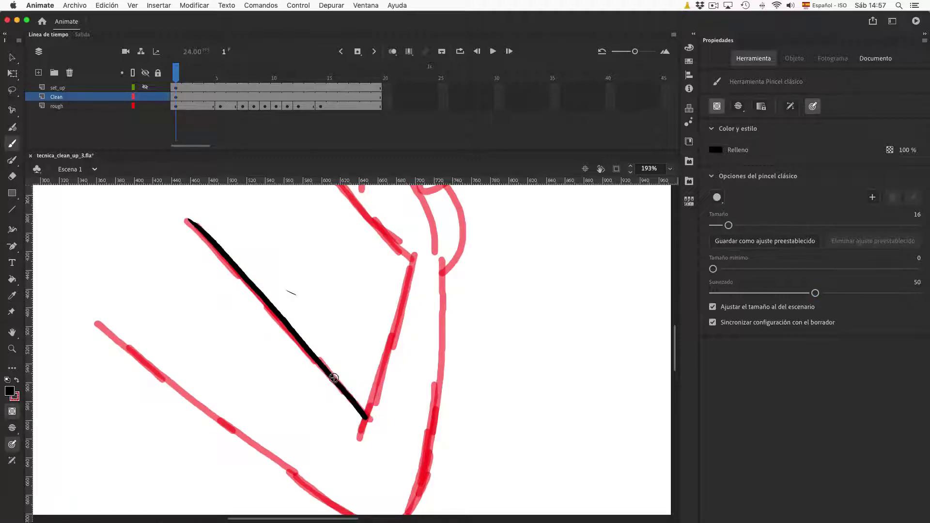
pyautogui.moveTo(415, 255); pyautogui.dragTo(360, 419)
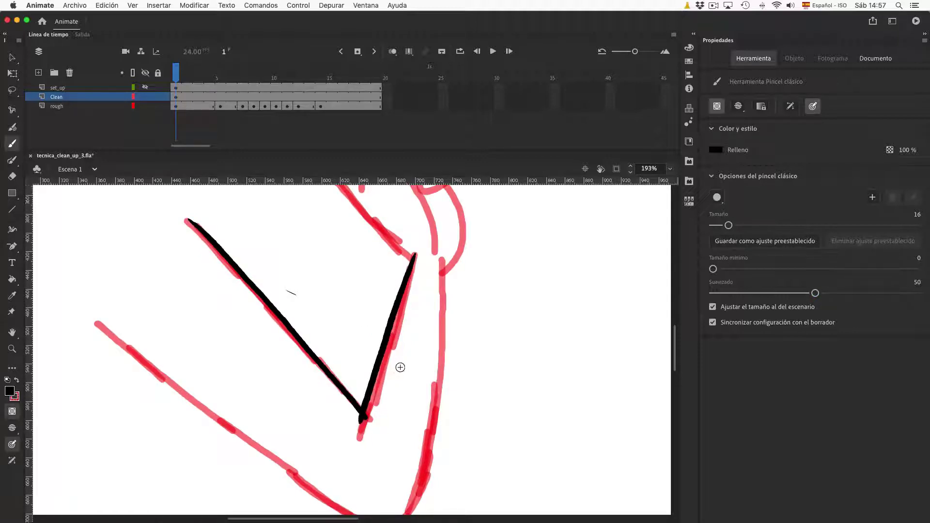
pyautogui.press('super+z')
pyautogui.moveTo(414, 254); pyautogui.dragTo(364, 426)
pyautogui.press('space')
pyautogui.moveTo(417, 299); pyautogui.dragTo(394, 394)
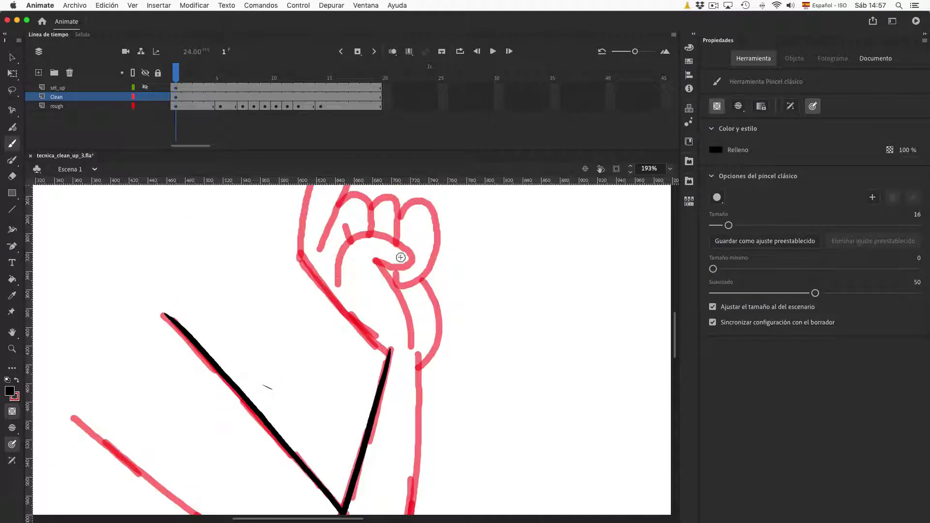
pyautogui.moveTo(338, 282)
pyautogui.mouseDown()
pyautogui.moveTo(385, 234)
pyautogui.moveTo(403, 264)
pyautogui.moveTo(379, 264)
pyautogui.moveTo(412, 334)
pyautogui.mouseUp()
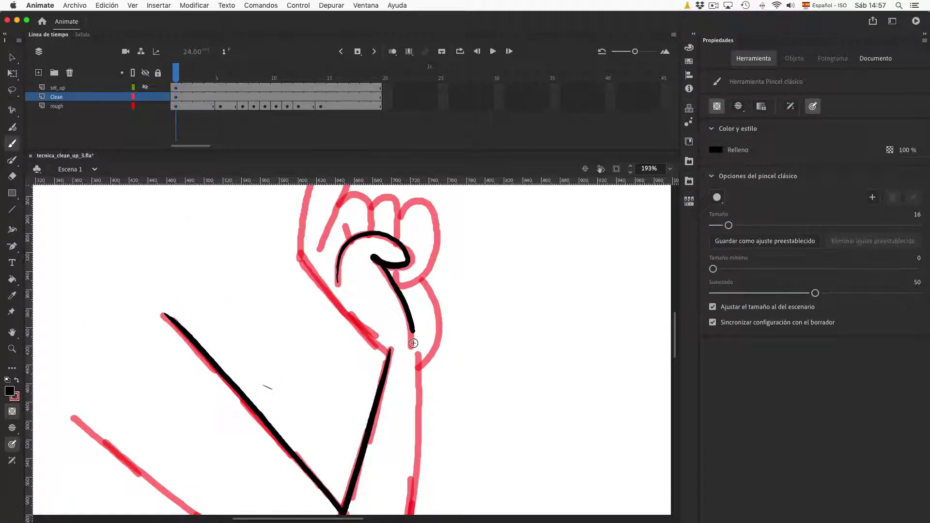
pyautogui.press('super+z')
pyautogui.press('super+z')
pyautogui.press('super+z')
# Delete the small stray brush mark above the inner arm line, keeping the rough strokes intact.
pyautogui.scroll(-3, 518, 271)
pyautogui.hscroll(-3, 519, 270)
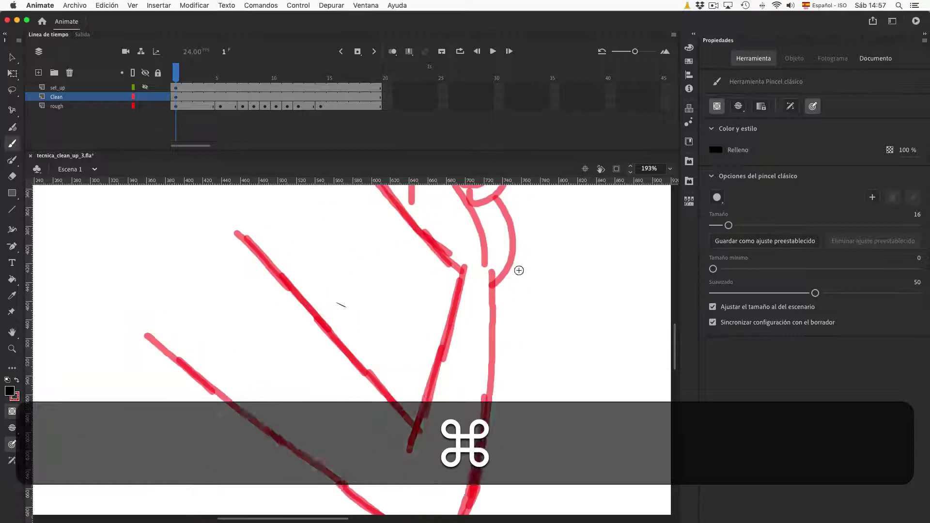
pyautogui.click(21, 162)
pyautogui.click(17, 381)
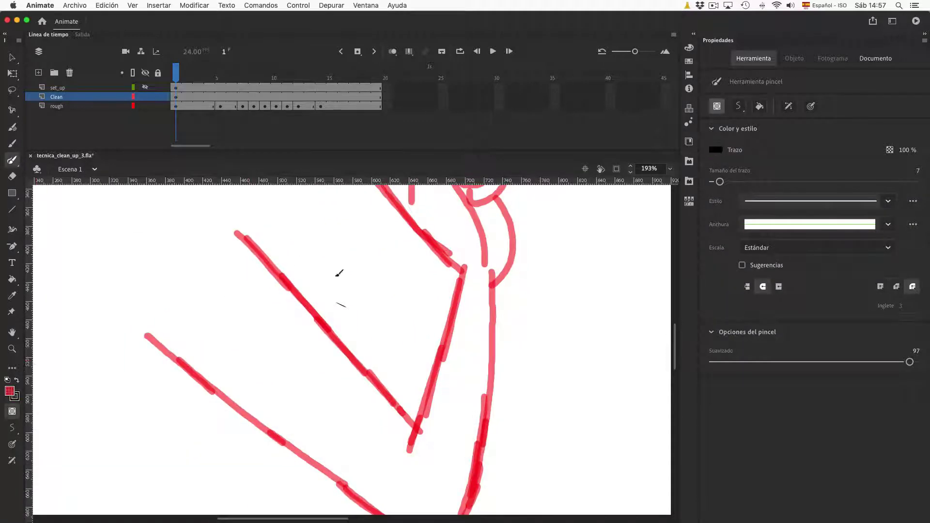
pyautogui.click(9, 57)
pyautogui.moveTo(328, 293); pyautogui.dragTo(360, 316)
pyautogui.press('Delete')
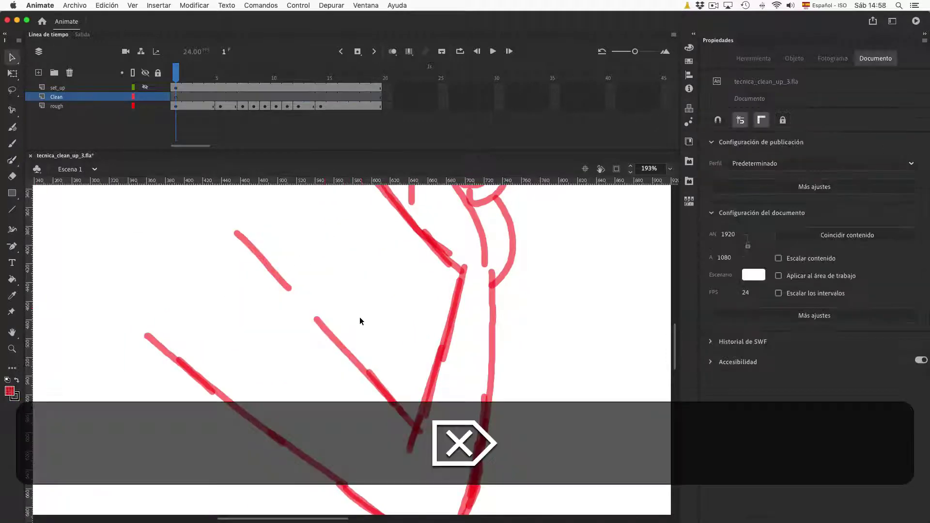
pyautogui.press('super+z')
pyautogui.click(344, 306)
pyautogui.press('Delete')
# Trace the two inner and two outer arm lines on the Clean layer with black size 7 Pencil strokes, smoothing 97.
pyautogui.click(12, 160)
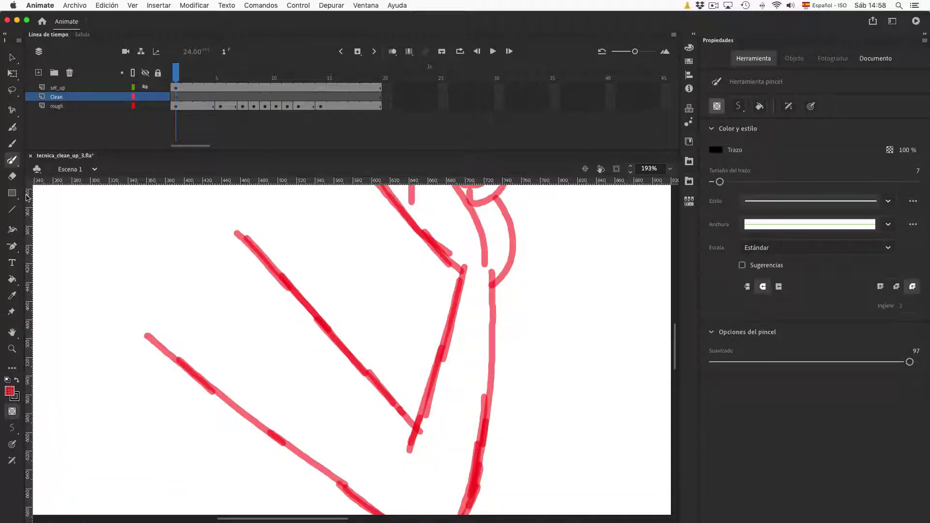
pyautogui.moveTo(232, 226); pyautogui.dragTo(418, 438)
pyautogui.moveTo(466, 257); pyautogui.dragTo(409, 452)
pyautogui.press('space')
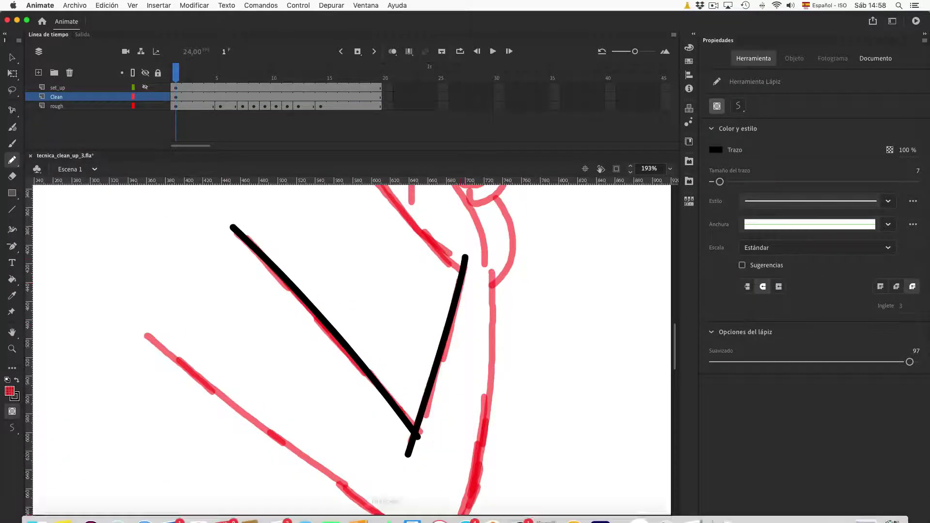
pyautogui.moveTo(453, 404); pyautogui.dragTo(411, 334)
pyautogui.moveTo(450, 198)
pyautogui.mouseDown()
pyautogui.moveTo(436, 417)
pyautogui.moveTo(377, 486)
pyautogui.mouseUp()
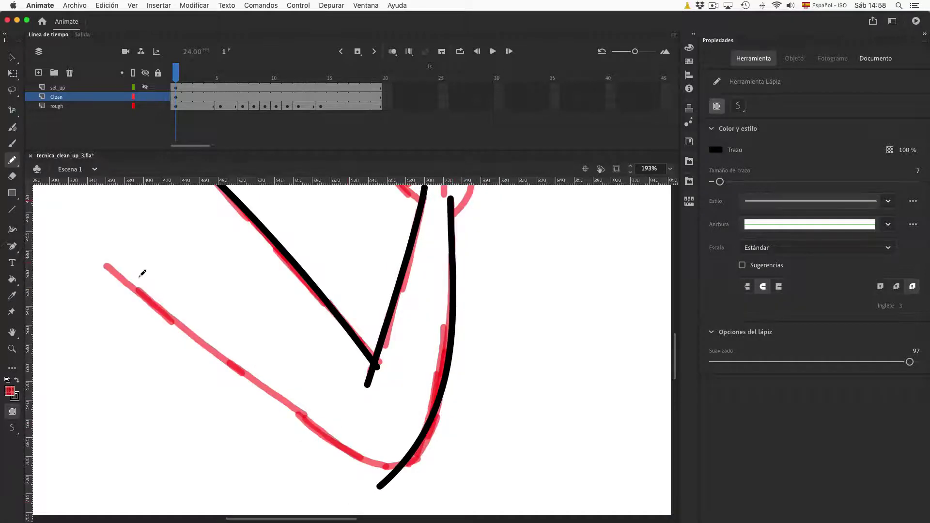
pyautogui.moveTo(99, 259)
pyautogui.mouseDown()
pyautogui.moveTo(277, 403)
pyautogui.moveTo(403, 467)
pyautogui.mouseUp()
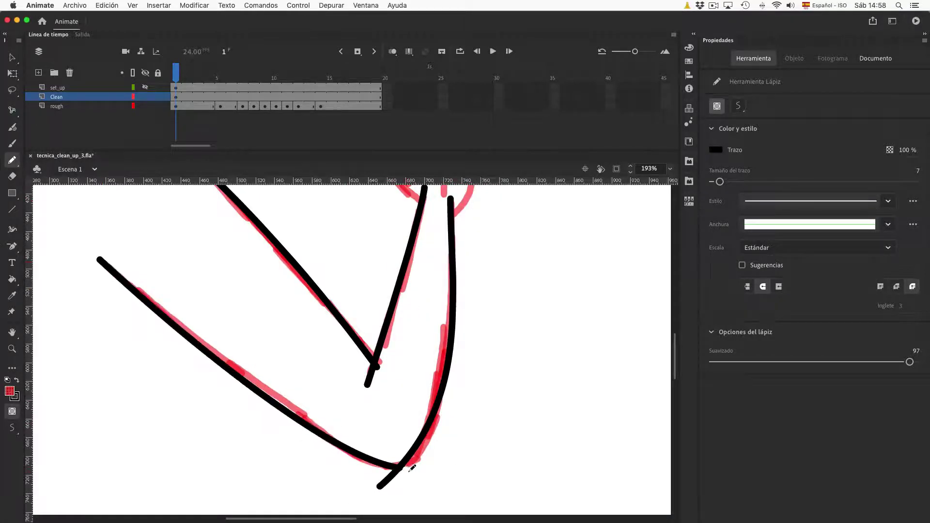
# Combine the two outer arm strokes that cross at the elbow into one object with Union.
pyautogui.press('v')
pyautogui.click(394, 474)
pyautogui.click(393, 480)
pyautogui.click(386, 466)
pyautogui.keyDown('shift'); pyautogui.click(390, 477); pyautogui.keyUp('shift')
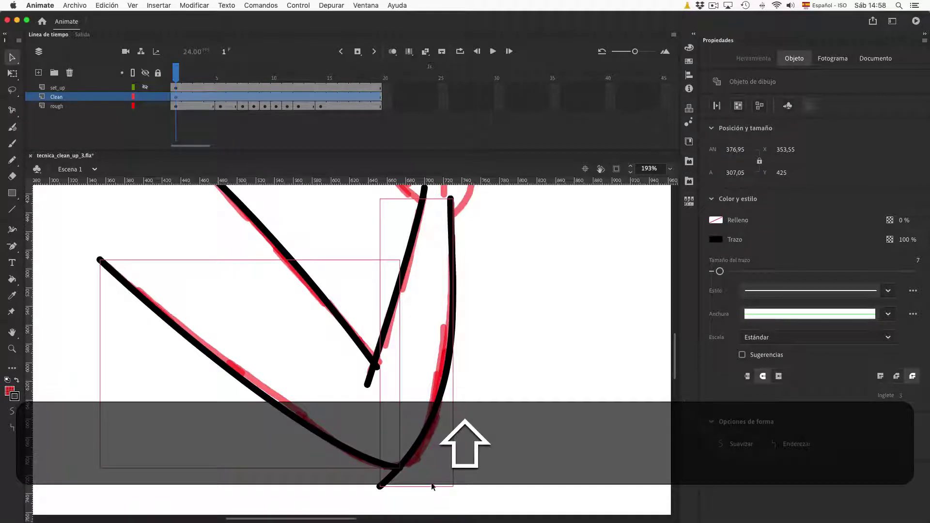
pyautogui.click(194, 5)
pyautogui.moveTo(228, 100)
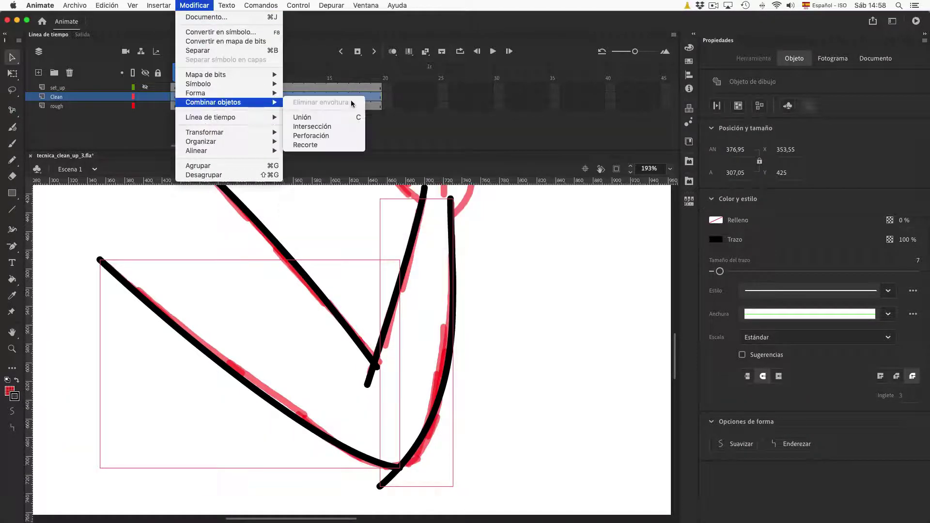
pyautogui.click(355, 119)
pyautogui.click(496, 423)
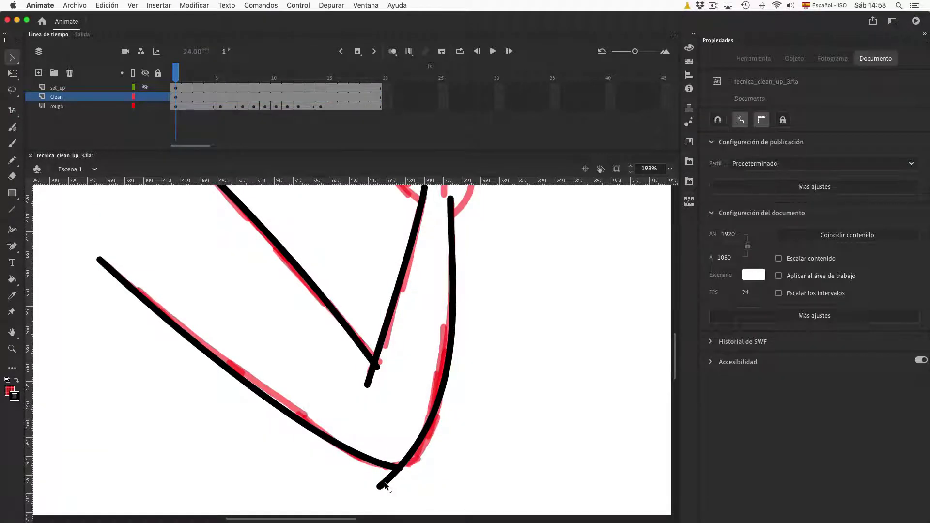
# Remove the overshooting stroke end at the outer elbow and reshape the elbow and forearm curves to follow the rough.
pyautogui.press('e')
pyautogui.click(387, 482)
pyautogui.press('v')
pyautogui.moveTo(384, 466); pyautogui.dragTo(388, 471)
pyautogui.moveTo(408, 460); pyautogui.dragTo(401, 474)
pyautogui.moveTo(453, 339); pyautogui.dragTo(447, 345)
# Combine the two inner arm strokes with Union and remove the overshoot where they cross.
pyautogui.click(377, 367)
pyautogui.click(383, 374)
pyautogui.keyDown('shift'); pyautogui.click(376, 362); pyautogui.keyUp('shift')
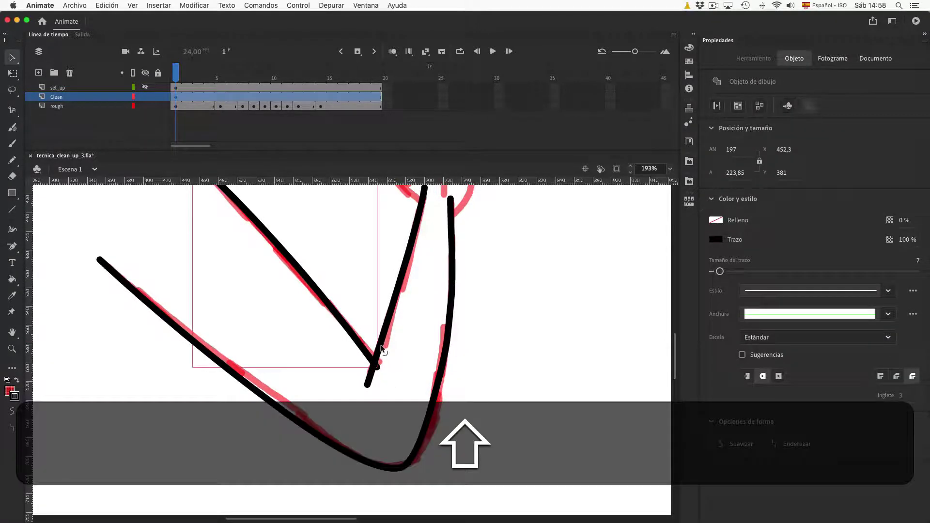
pyautogui.keyDown('shift'); pyautogui.click(385, 353); pyautogui.keyUp('shift')
pyautogui.click(382, 386)
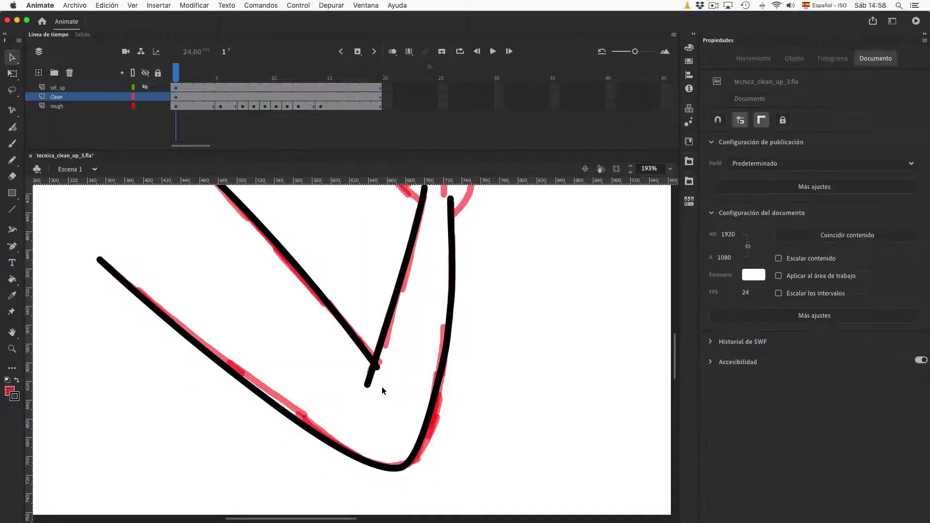
pyautogui.press('e')
pyautogui.moveTo(494, 301); pyautogui.dragTo(478, 352)
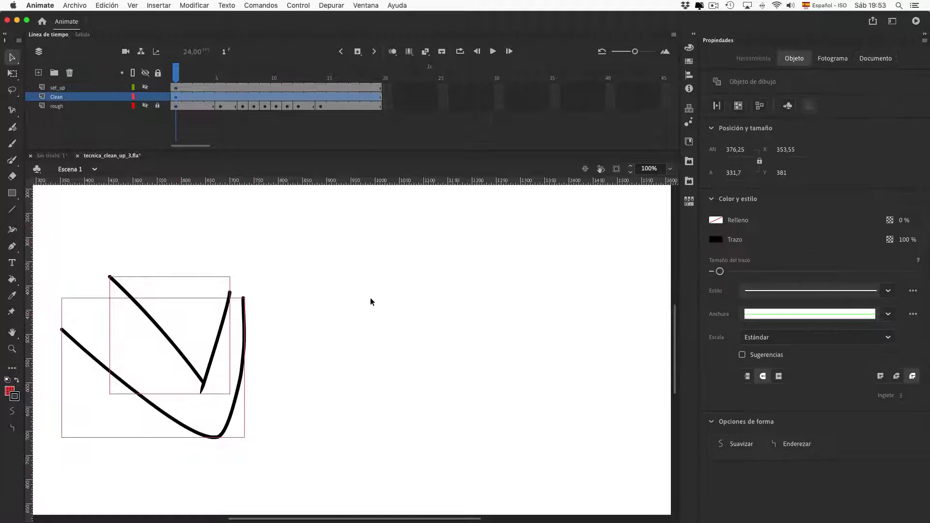
# Hide the Clean layer, show the set_up layer and select its arm and hand symbols.
pyautogui.click(144, 97)
pyautogui.click(144, 87)
pyautogui.click(186, 88)
pyautogui.click(175, 221)
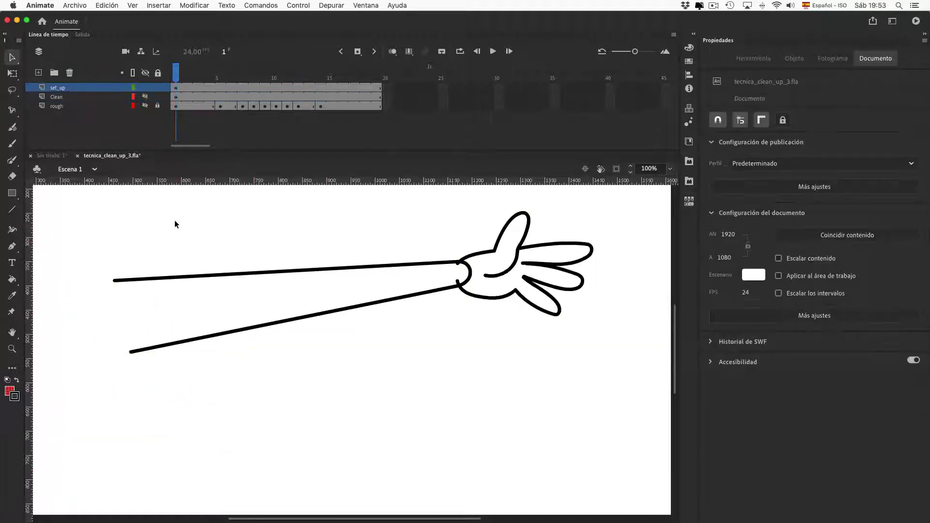
pyautogui.moveTo(355, 206); pyautogui.dragTo(571, 356)
# Make a copy of the set_up layer and place it directly below the original.
pyautogui.rightClick(65, 89)
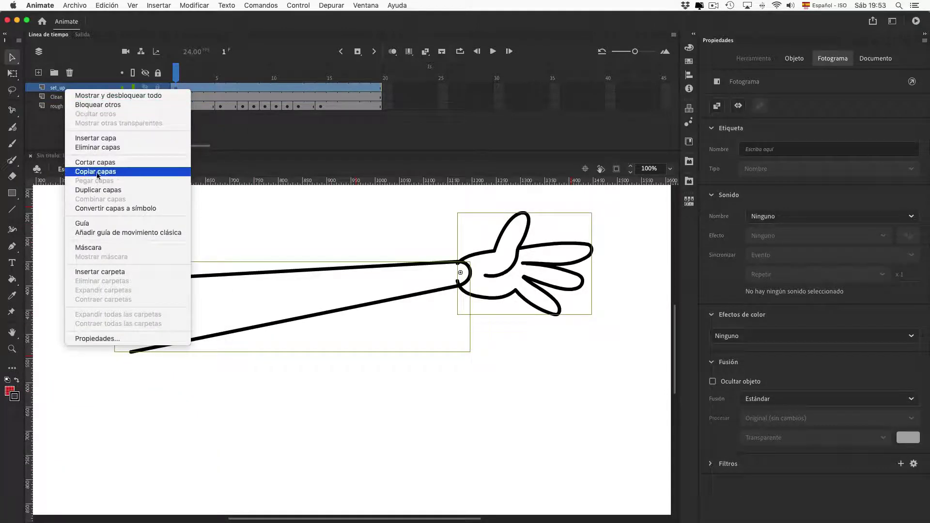
pyautogui.click(107, 176)
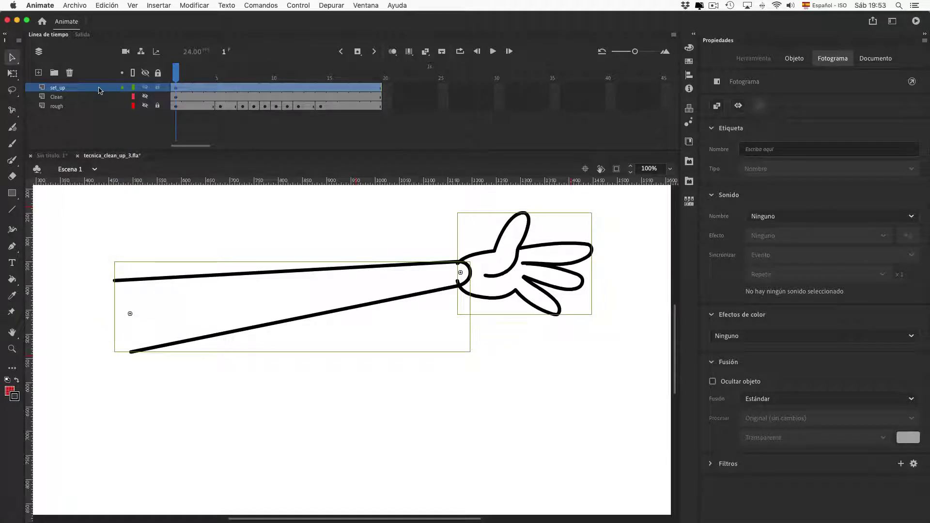
pyautogui.rightClick(100, 92)
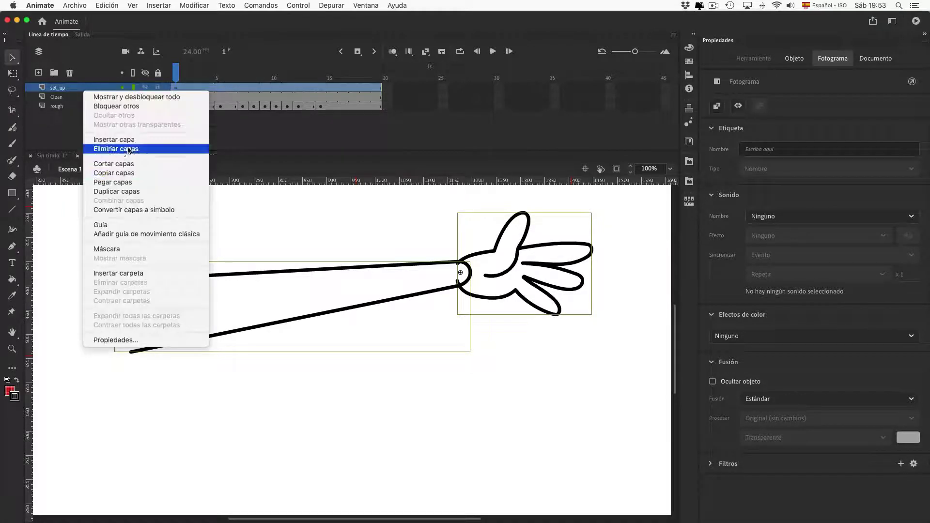
pyautogui.click(127, 186)
pyautogui.moveTo(64, 88); pyautogui.dragTo(66, 100)
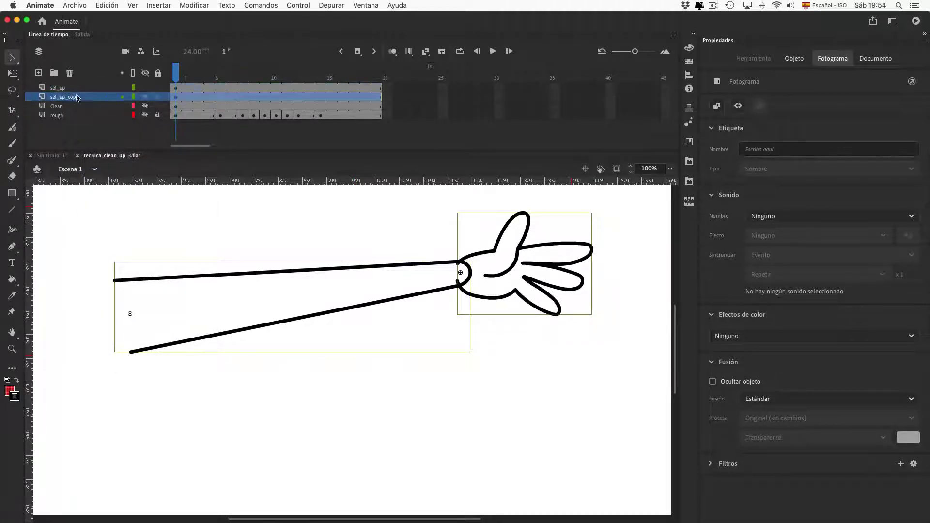
# Distribute the copied arm and hand symbols to separate layers and show the rough layer as reference.
pyautogui.rightClick(483, 260)
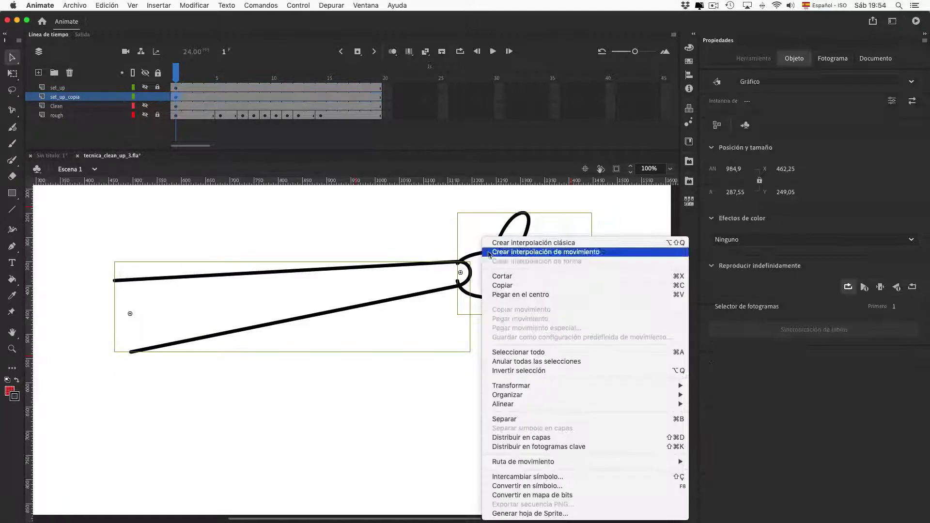
pyautogui.click(543, 437)
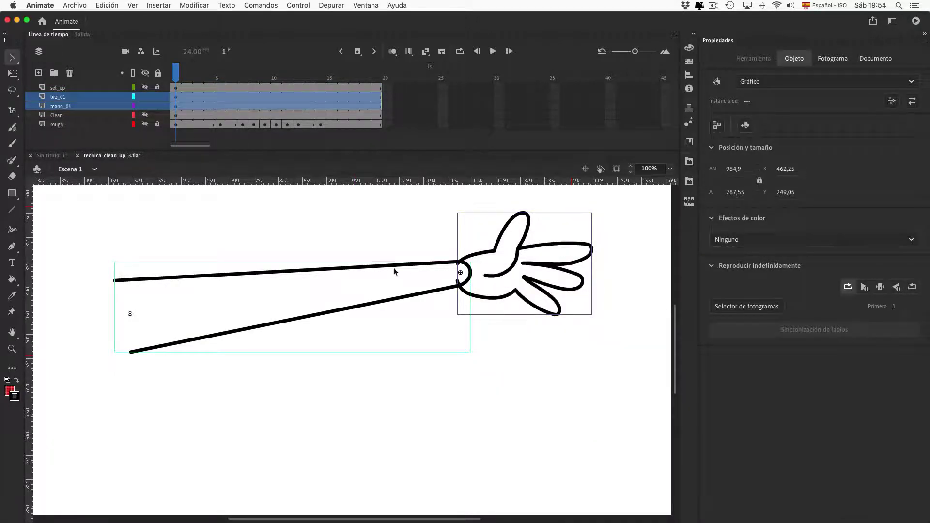
pyautogui.click(145, 124)
pyautogui.moveTo(180, 78)
pyautogui.mouseDown()
pyautogui.moveTo(243, 84)
pyautogui.moveTo(208, 87)
pyautogui.moveTo(223, 86)
pyautogui.mouseUp()
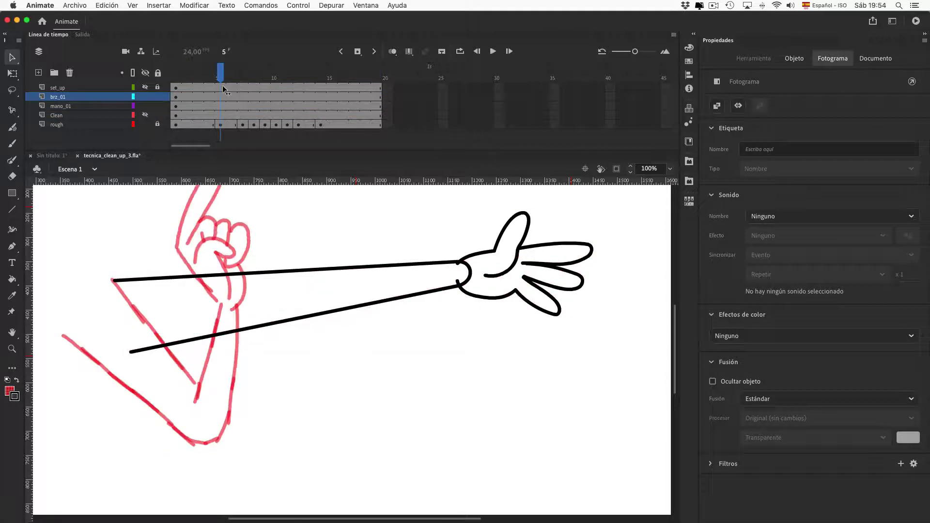
pyautogui.click(629, 260)
pyautogui.click(176, 78)
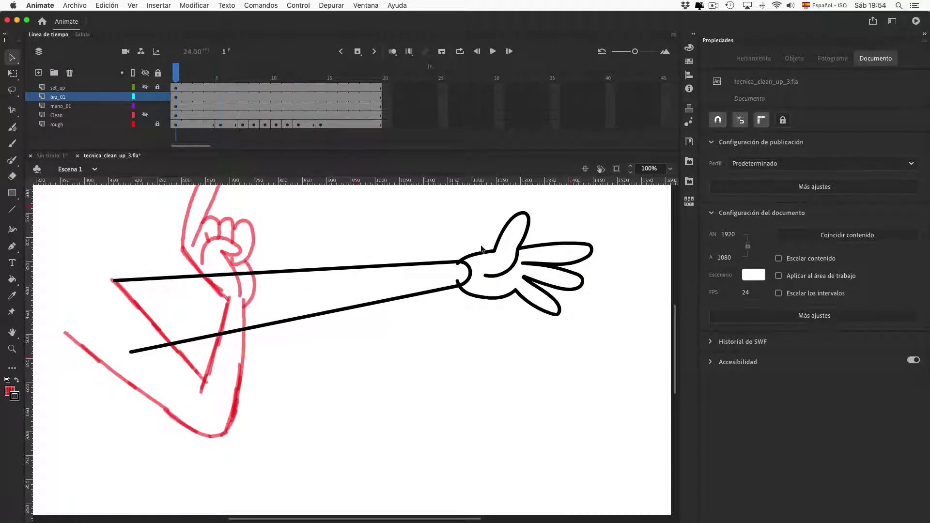
# Select the mano_01 hand symbol in frame 1 and move it over the rough hand.
pyautogui.click(458, 257)
pyautogui.click(525, 241)
pyautogui.click(526, 235)
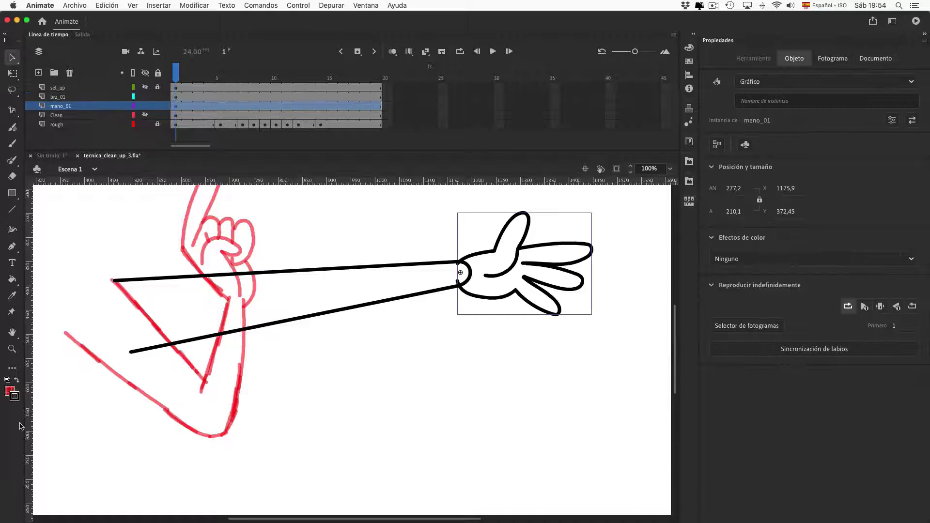
pyautogui.click(177, 106)
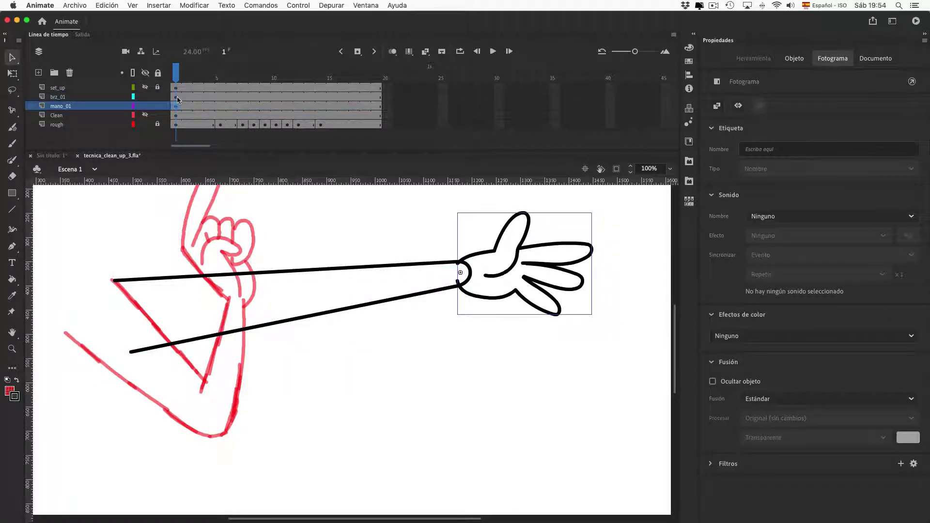
pyautogui.click(177, 97)
pyautogui.click(529, 237)
pyautogui.click(526, 235)
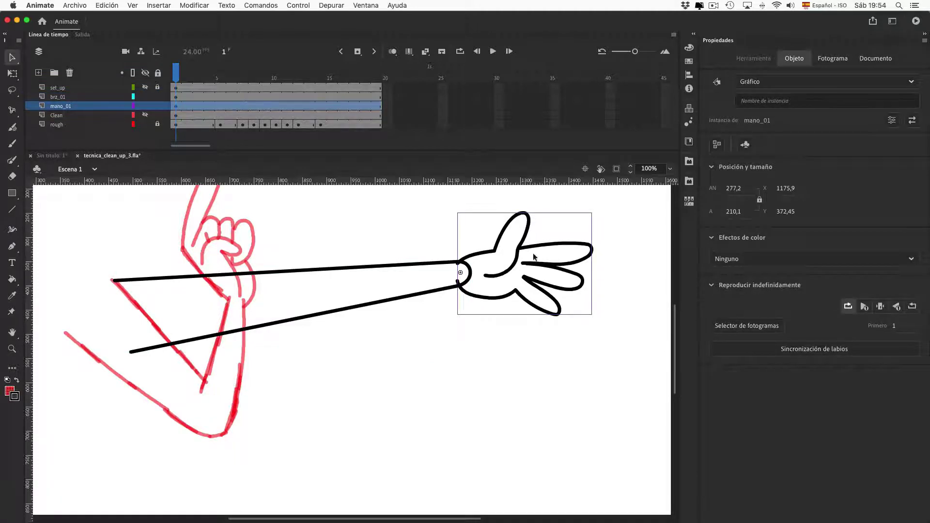
pyautogui.scroll(3, 490, 293)
pyautogui.hscroll(-3, 490, 293)
pyautogui.moveTo(548, 325); pyautogui.dragTo(311, 324)
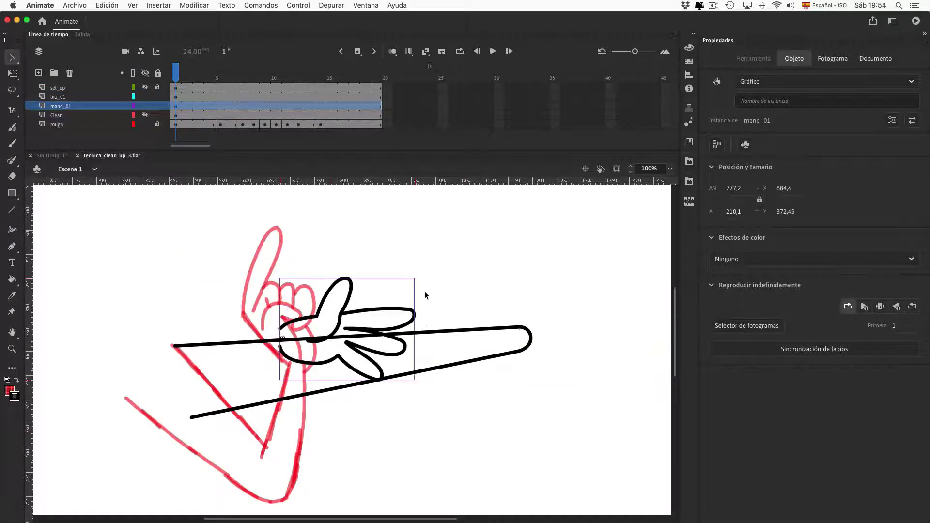
# Rotate the hand symbol upright with Free Transform and move its wrist onto the rough wrist.
pyautogui.press('q')
pyautogui.moveTo(425, 276); pyautogui.dragTo(204, 203)
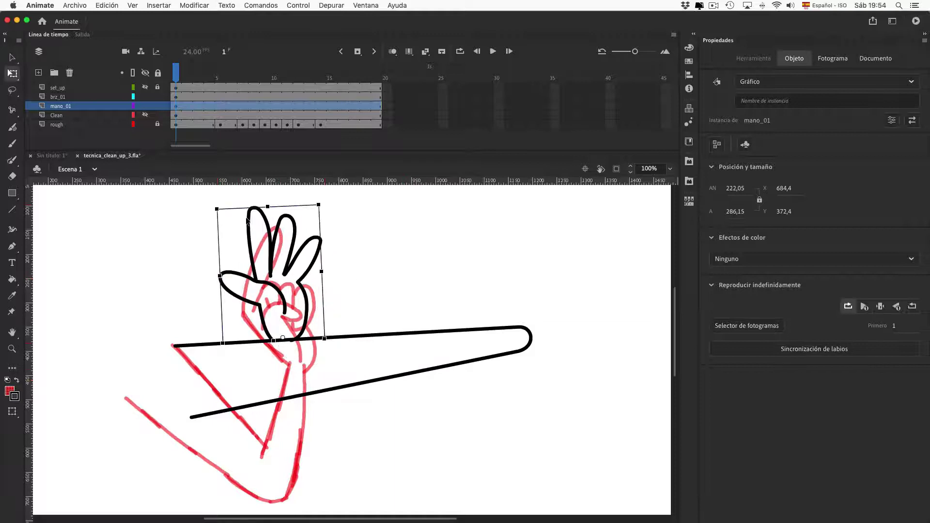
pyautogui.moveTo(304, 311); pyautogui.dragTo(326, 340)
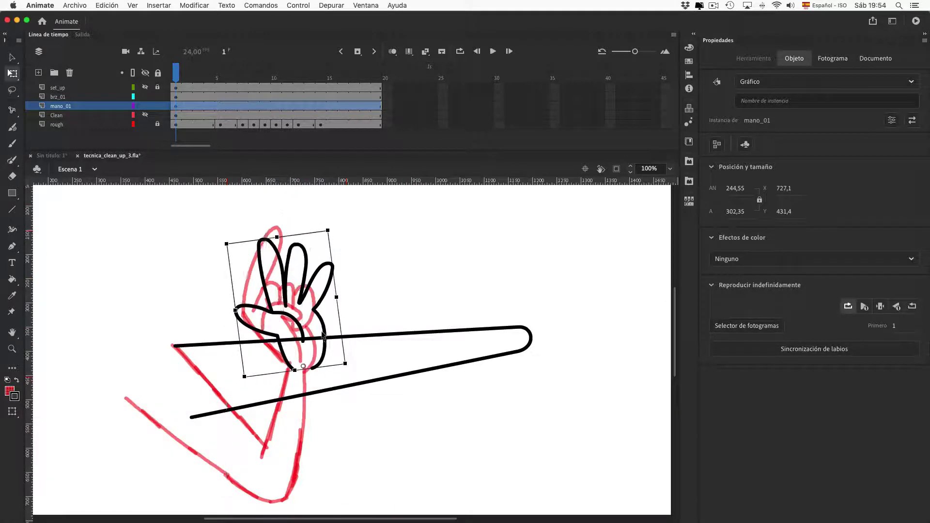
# Nudge the hand left and down and tilt it slightly counterclockwise to match the rough hand's wrist and palm.
pyautogui.press('Left')
pyautogui.press('Left')
pyautogui.press('Left')
pyautogui.press('Left')
pyautogui.press('Down')
pyautogui.press('Down')
pyautogui.moveTo(333, 234); pyautogui.dragTo(321, 233)
pyautogui.press('Down')
pyautogui.press('Down')
pyautogui.press('Down')
pyautogui.press('Down')
pyautogui.press('Left')
pyautogui.press('Left')
pyautogui.press('Left')
pyautogui.press('Left')
pyautogui.press('Left')
pyautogui.press('Left')
pyautogui.press('Left')
pyautogui.press('Left')
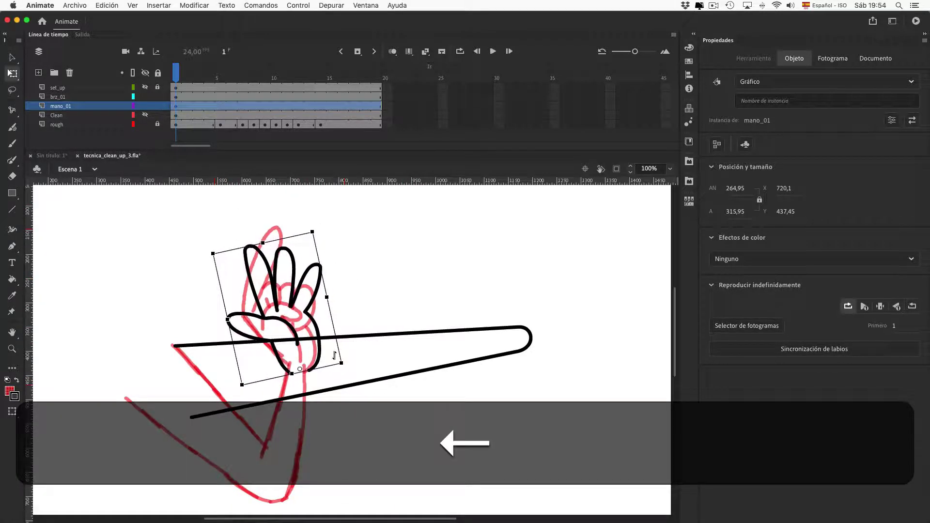
pyautogui.press('Left')
pyautogui.press('Left')
pyautogui.press('Left')
pyautogui.press('Left')
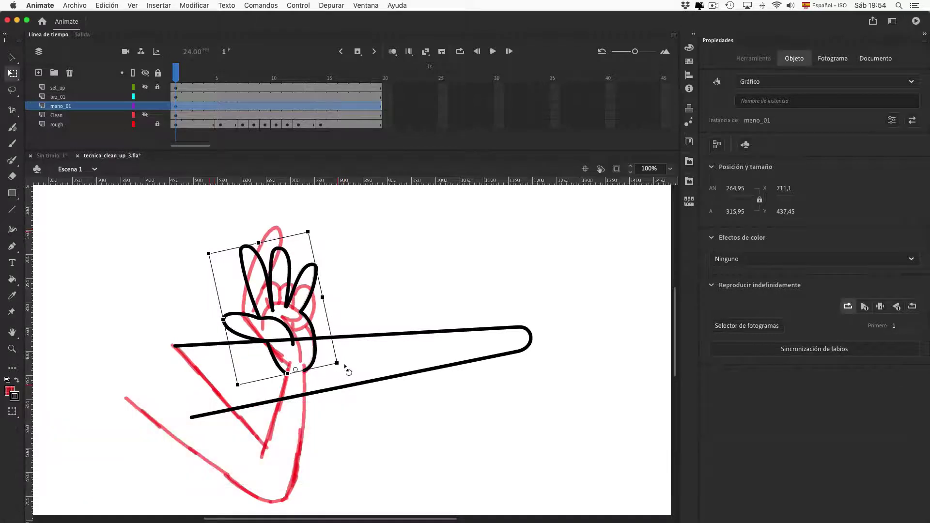
# Turn off object snapping, then tilt the hand slightly further and nudge it right to fit the rough.
pyautogui.click(877, 59)
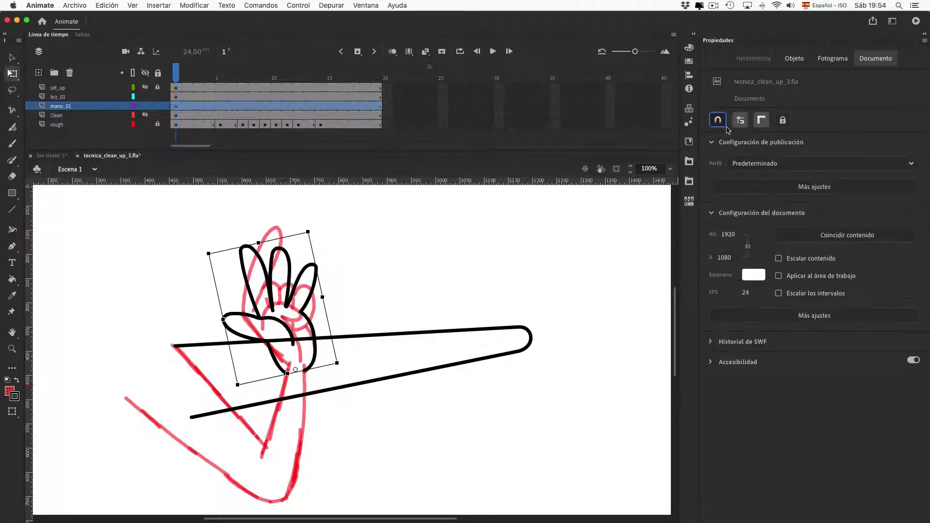
pyautogui.press('Right')
pyautogui.press('Right')
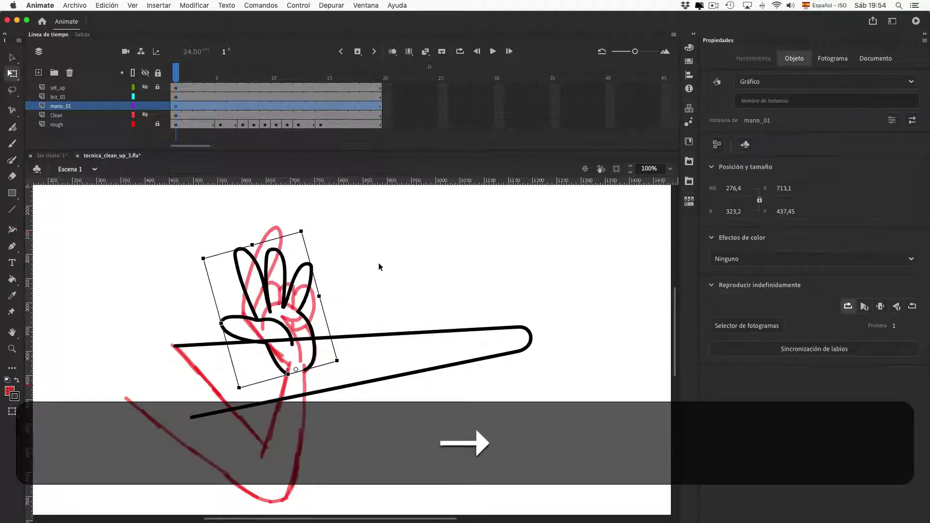
# Edit the mano_01 symbol in place and insert a keyframe at frame 2.
pyautogui.doubleClick(316, 333)
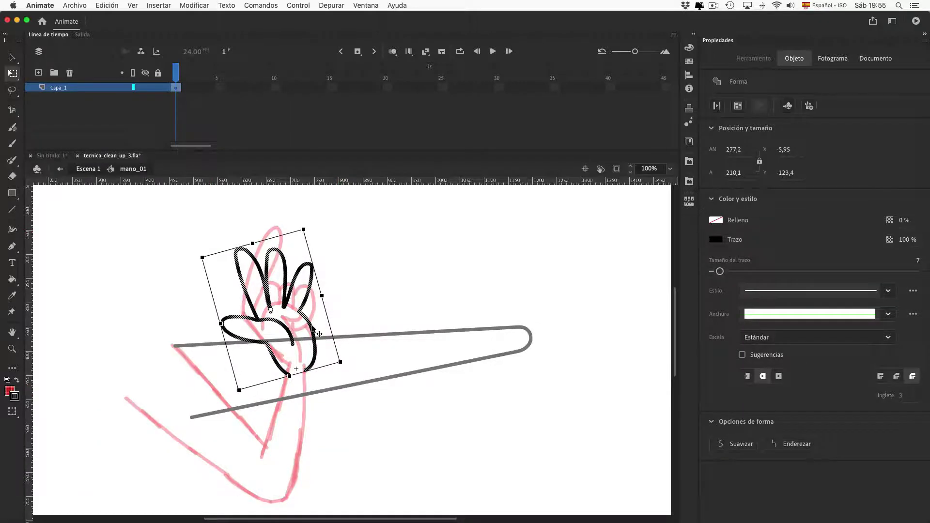
pyautogui.click(186, 88)
pyautogui.press('F6')
pyautogui.click(312, 334)
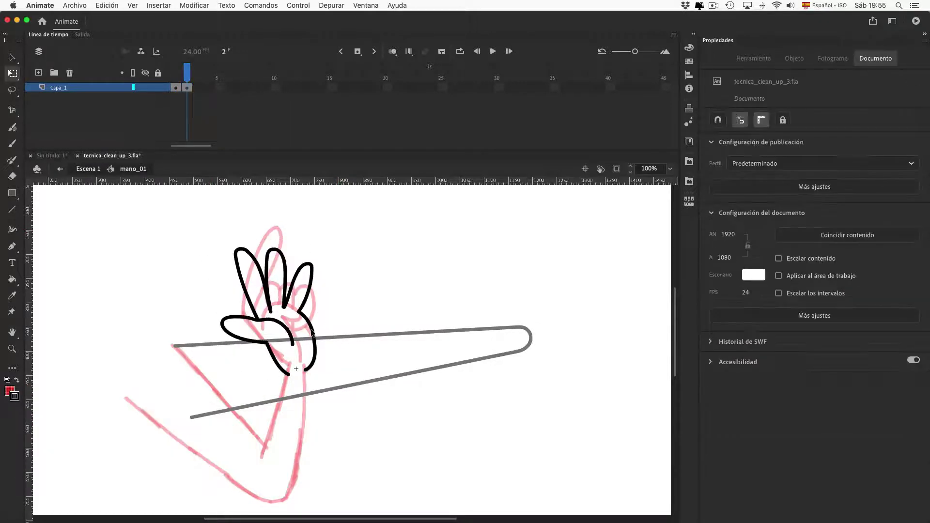
# Delete the thumb, finger and inner palm strokes of the open hand, keeping only the outer palm curve.
pyautogui.click(277, 363)
pyautogui.press('Delete')
pyautogui.click(309, 289)
pyautogui.press('Delete')
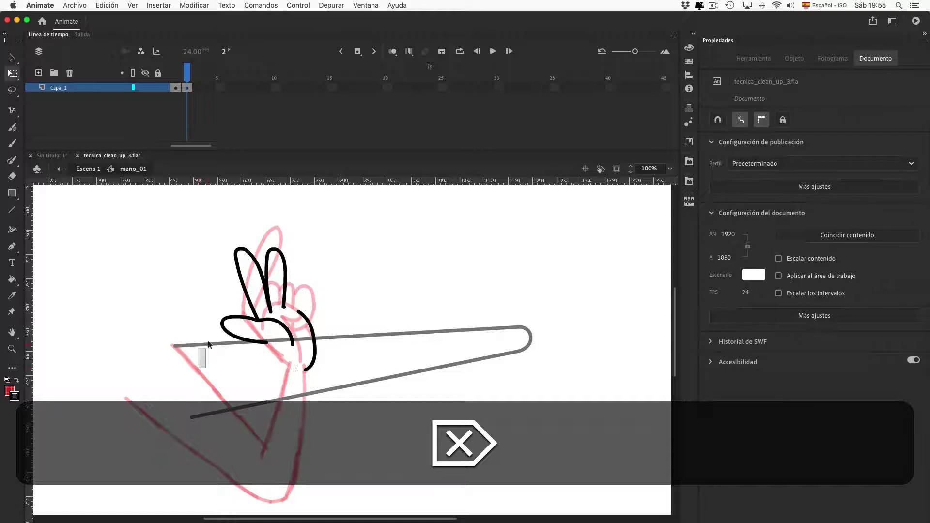
pyautogui.click(233, 336)
pyautogui.press('Delete')
pyautogui.doubleClick(256, 314)
pyautogui.press('Delete')
pyautogui.moveTo(266, 292); pyautogui.dragTo(285, 322)
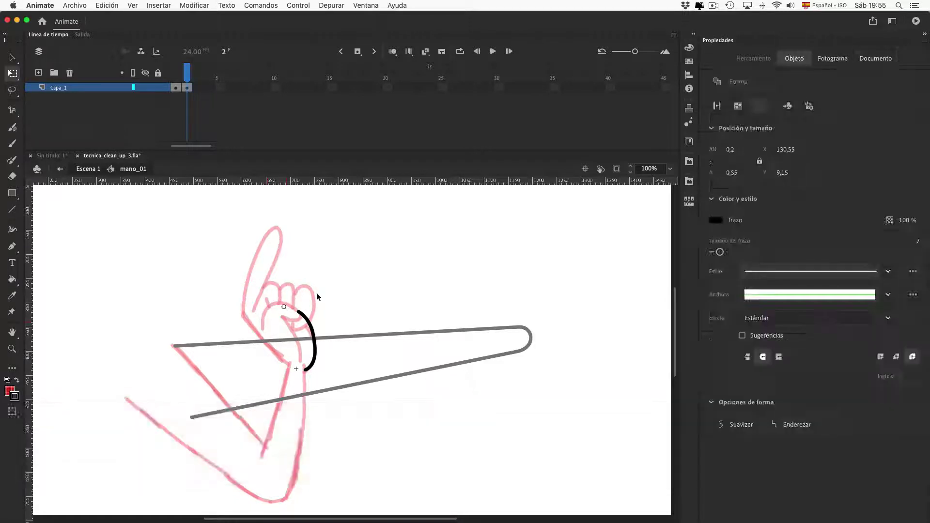
pyautogui.press('Delete')
pyautogui.press('super+equal')
pyautogui.moveTo(251, 208); pyautogui.dragTo(359, 296)
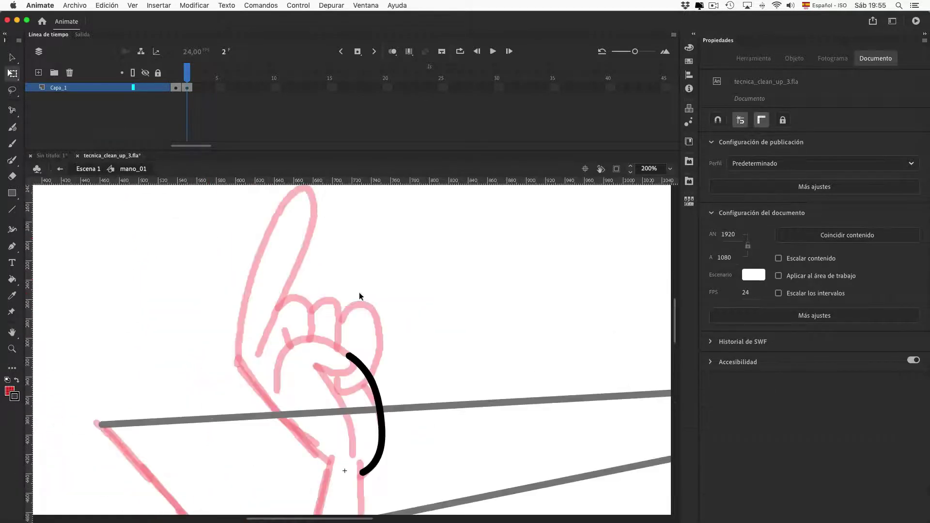
pyautogui.click(17, 160)
pyautogui.scroll(2, 385, 301)
pyautogui.hscroll(-1, 384, 301)
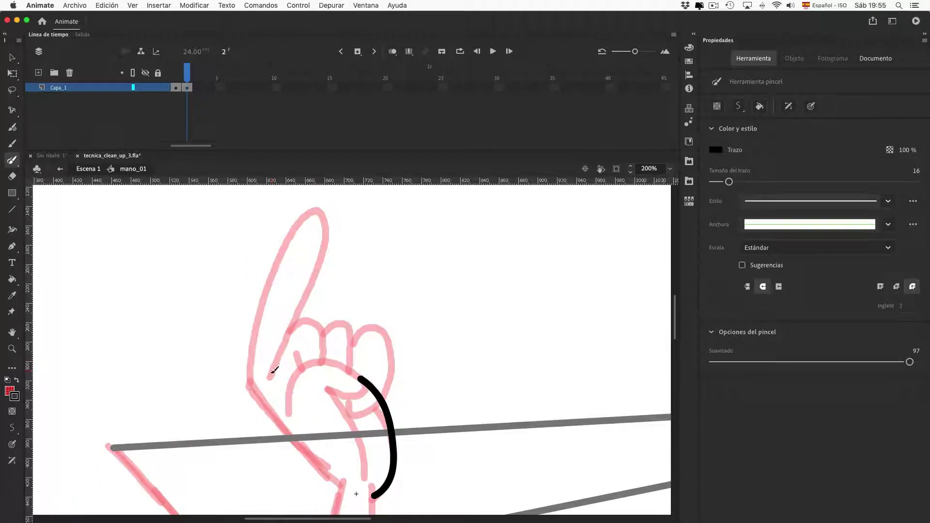
pyautogui.press('super+minus')
pyautogui.moveTo(317, 359); pyautogui.dragTo(344, 277)
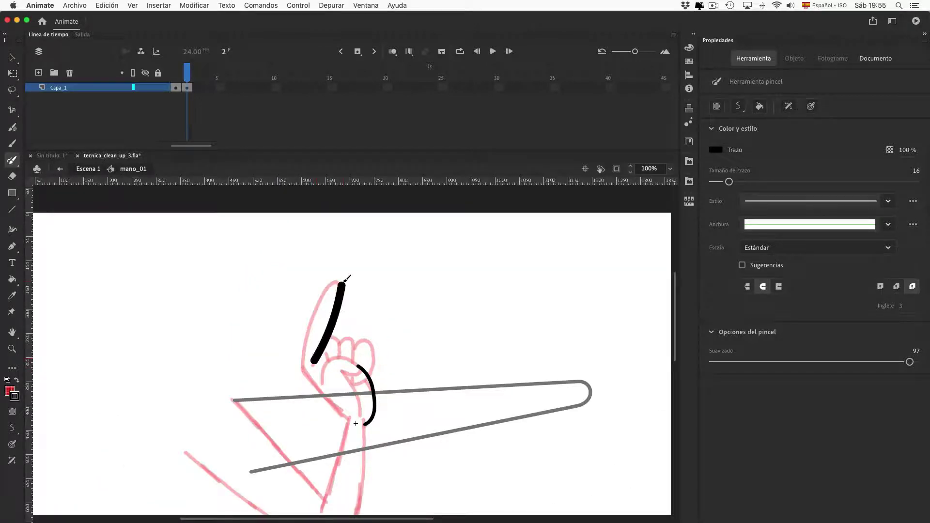
pyautogui.press('super+z')
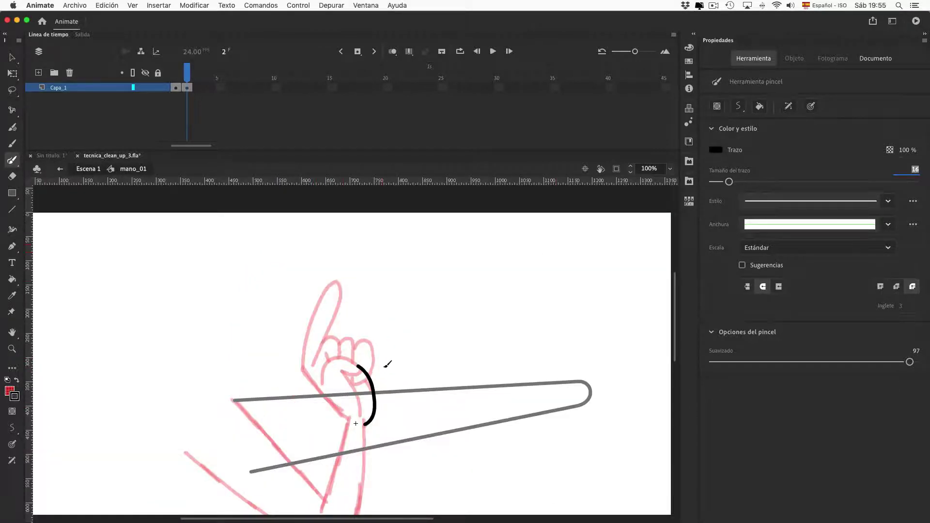
# Check the stroke size of the remaining palm curve and set the Brush tool's stroke size to 7.
pyautogui.press('Return')
pyautogui.press('v')
pyautogui.click(370, 381)
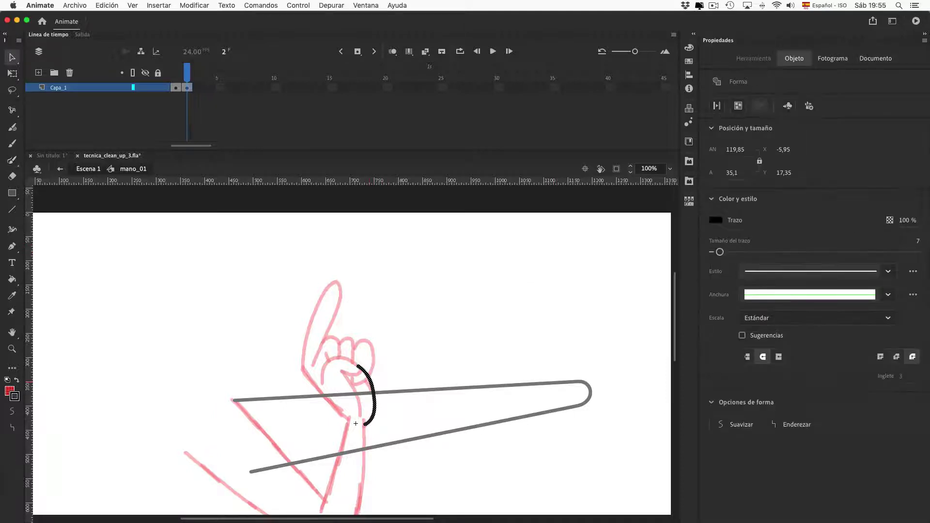
pyautogui.click(355, 423)
pyautogui.press('y')
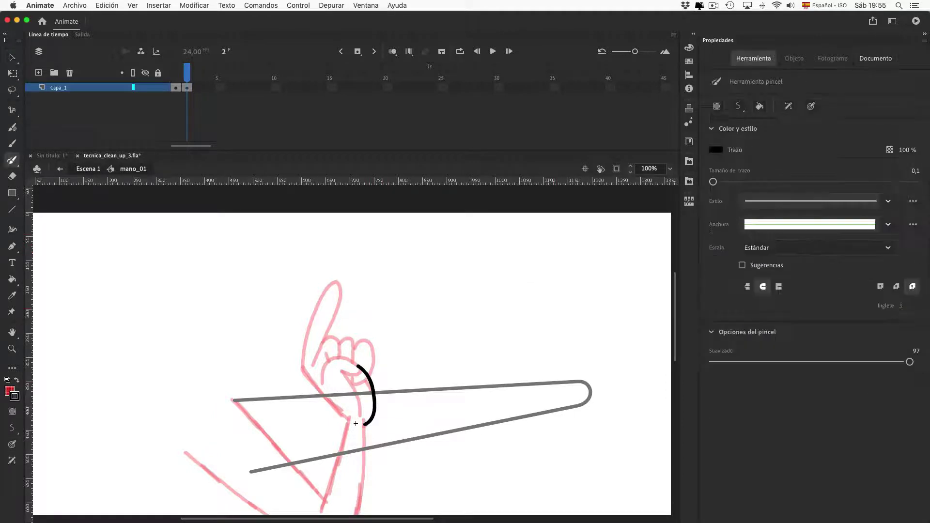
pyautogui.press('Return')
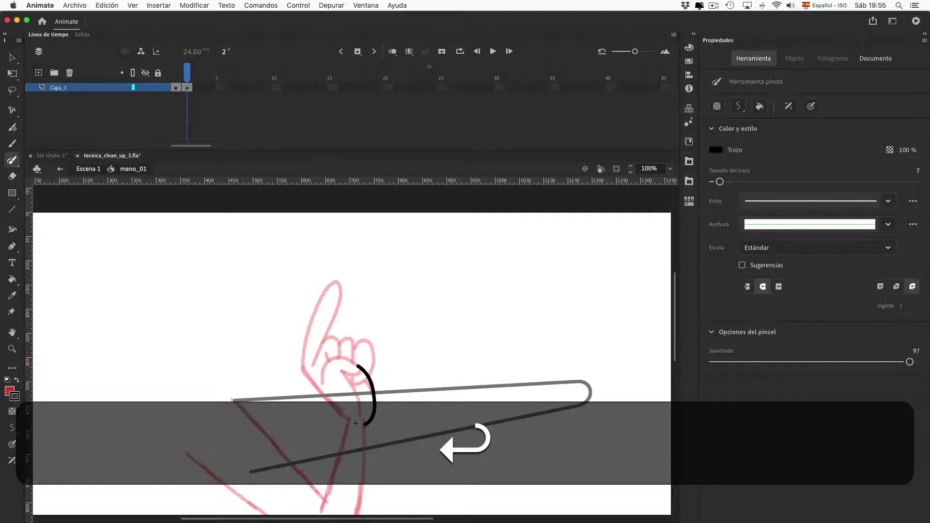
# Trace the rough pointing hand with the brush, drawing the raised index finger, palm side, thumb and curled fingers.
pyautogui.moveTo(333, 281)
pyautogui.mouseDown()
pyautogui.moveTo(306, 339)
pyautogui.moveTo(304, 372)
pyautogui.moveTo(353, 422)
pyautogui.mouseUp()
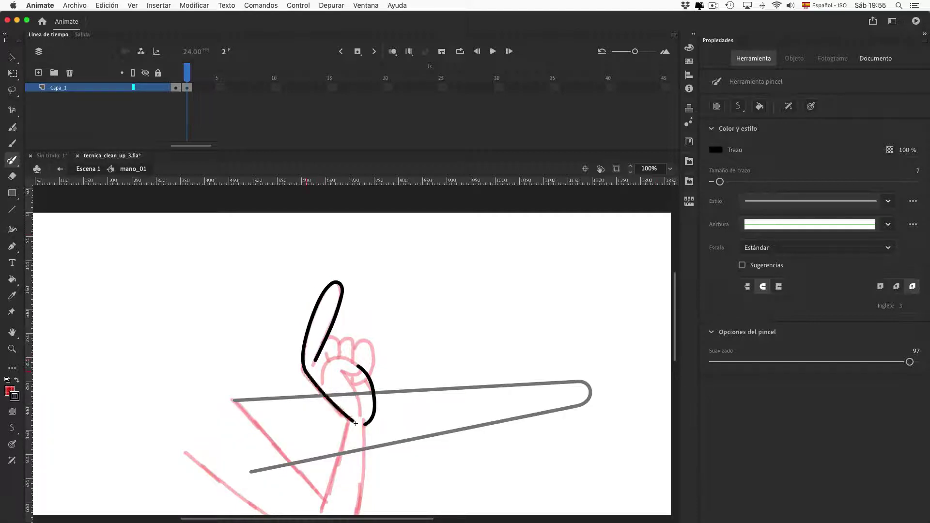
pyautogui.moveTo(325, 361)
pyautogui.mouseDown()
pyautogui.moveTo(345, 357)
pyautogui.moveTo(360, 366)
pyautogui.moveTo(359, 408)
pyautogui.mouseUp()
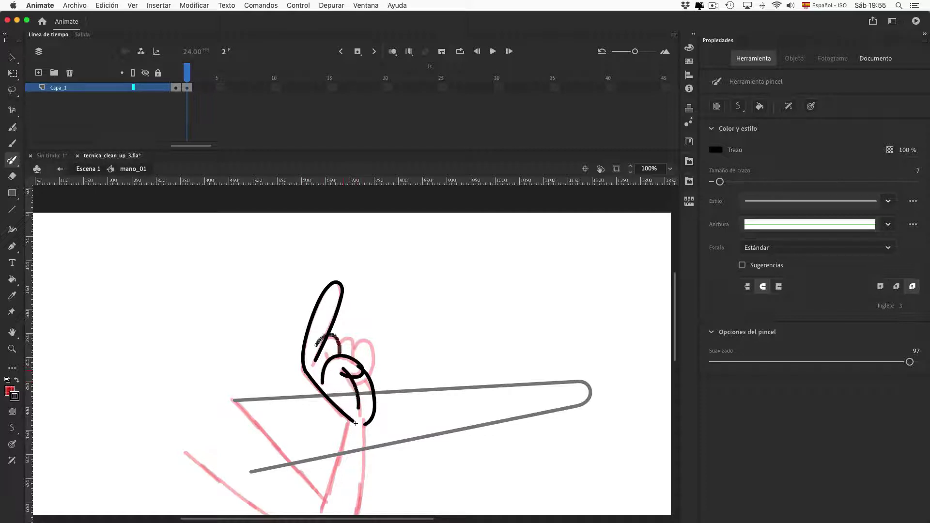
pyautogui.moveTo(339, 341)
pyautogui.mouseDown()
pyautogui.moveTo(332, 364)
pyautogui.moveTo(357, 360)
pyautogui.moveTo(368, 381)
pyautogui.mouseUp()
pyautogui.press('v')
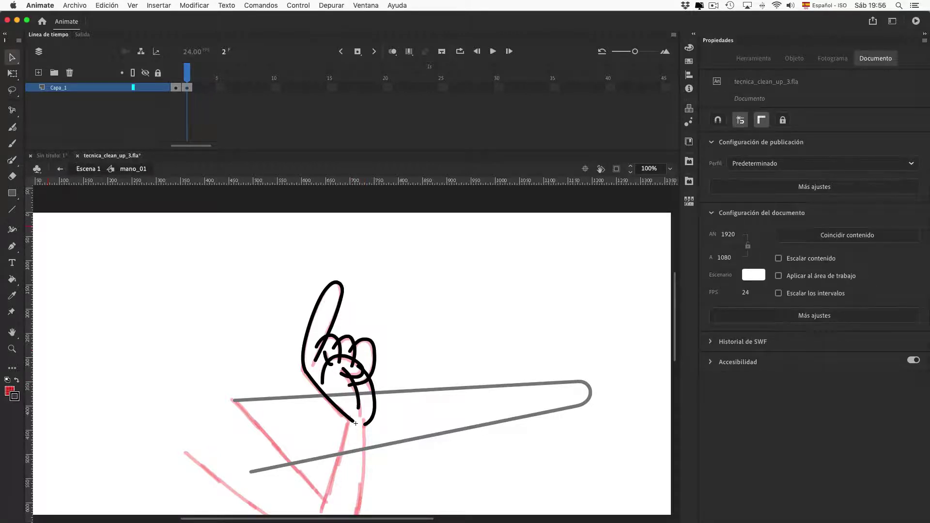
# Erase the overlapping stroke ends around the thumb, curled fingers and palm, and return to the main scene.
pyautogui.scroll(3, 355, 423)
pyautogui.press('e')
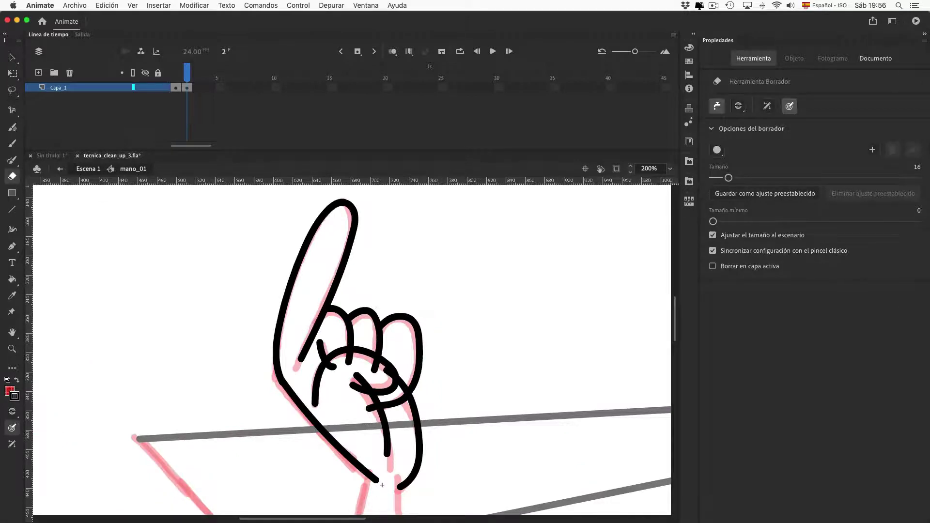
pyautogui.moveTo(377, 365); pyautogui.dragTo(356, 385)
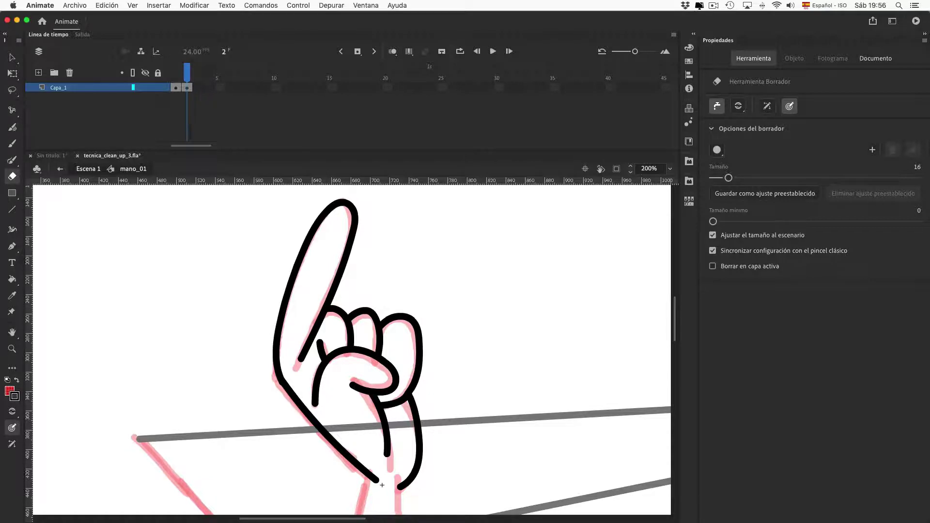
pyautogui.press('super+e')
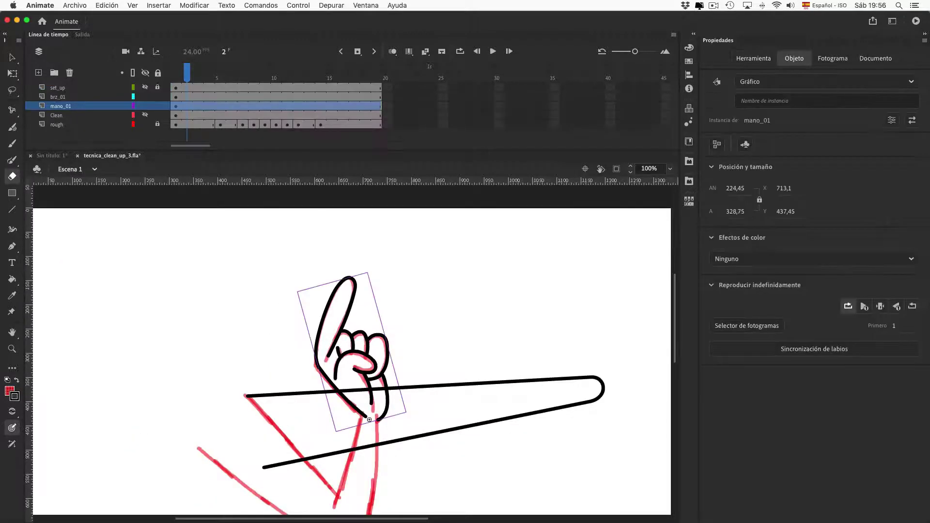
# Play back the animation, and set the hand and arm graphic instances to play a single frame.
pyautogui.press('v')
pyautogui.press('Return')
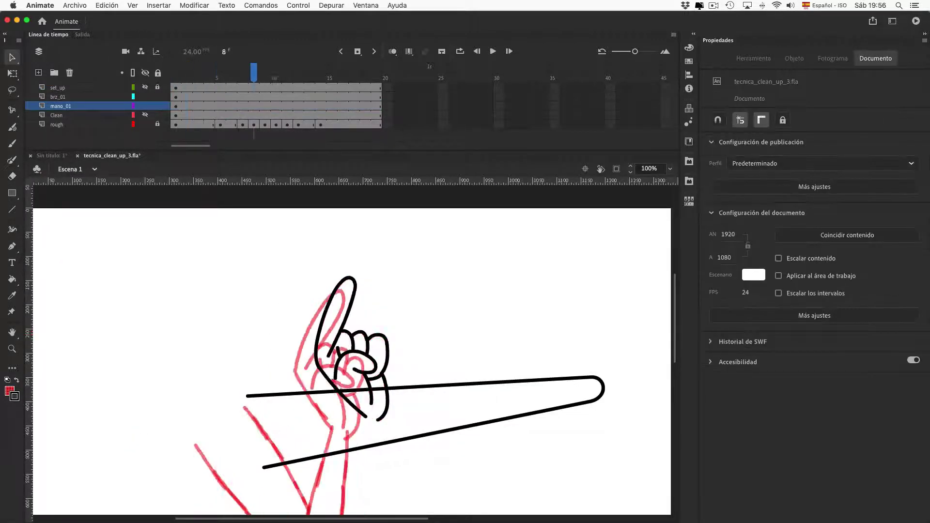
pyautogui.press('Return')
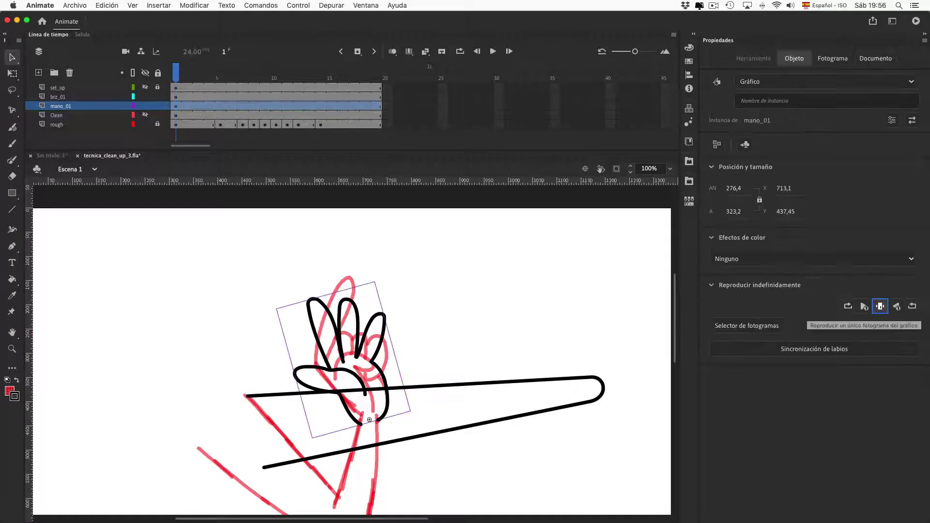
pyautogui.click(369, 420)
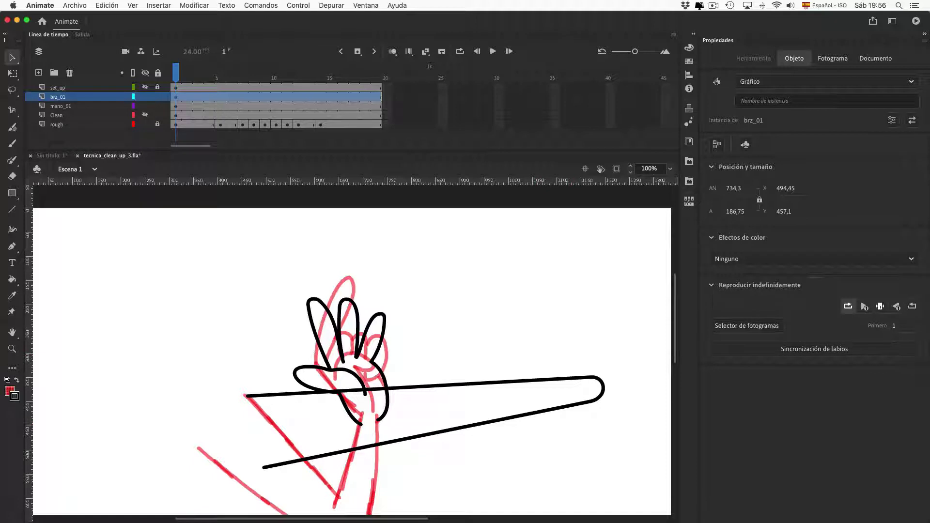
pyautogui.click(880, 306)
pyautogui.click(176, 106)
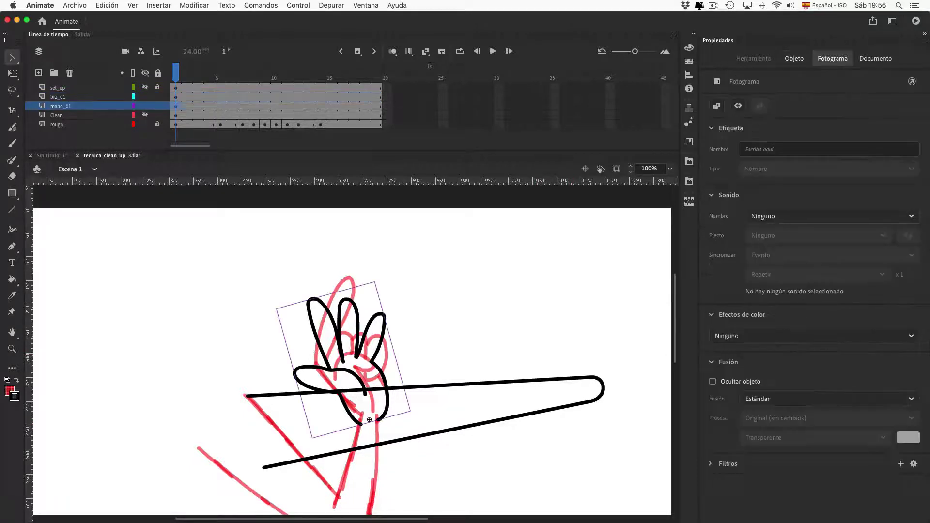
# Switch the hand instance to frame 2, the pointing pose, with the frame picker.
pyautogui.click(689, 201)
pyautogui.click(611, 240)
pyautogui.click(465, 301)
pyautogui.moveTo(465, 368); pyautogui.dragTo(416, 258)
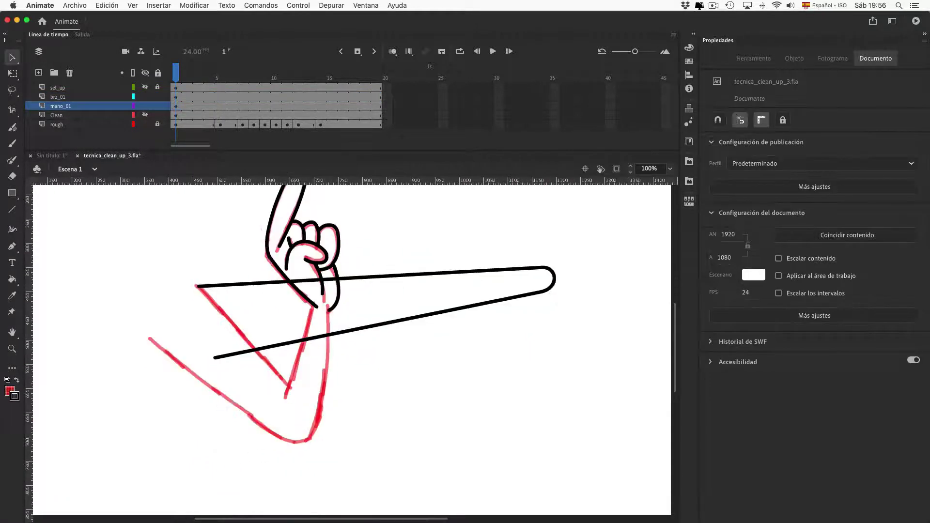
# Rotate and move the brz_01 arm instance over the rough upper arm, at about X 428.6, Y 451.
pyautogui.click(214, 319)
pyautogui.hotkey('shift', 'Right')
pyautogui.hotkey('shift', 'Right')
pyautogui.hotkey('shift', 'Right')
pyautogui.hotkey('shift', 'Right')
pyautogui.hotkey('shift', 'Right')
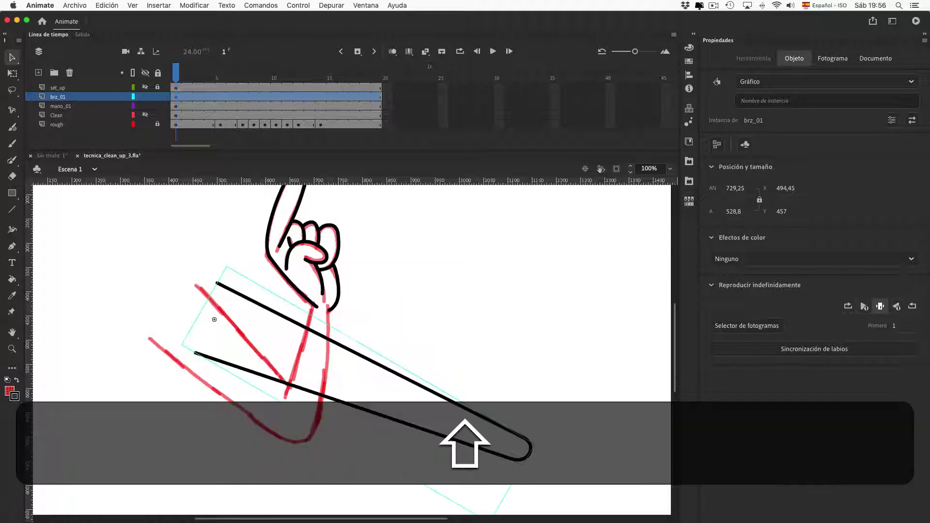
pyautogui.moveTo(272, 331); pyautogui.dragTo(239, 327)
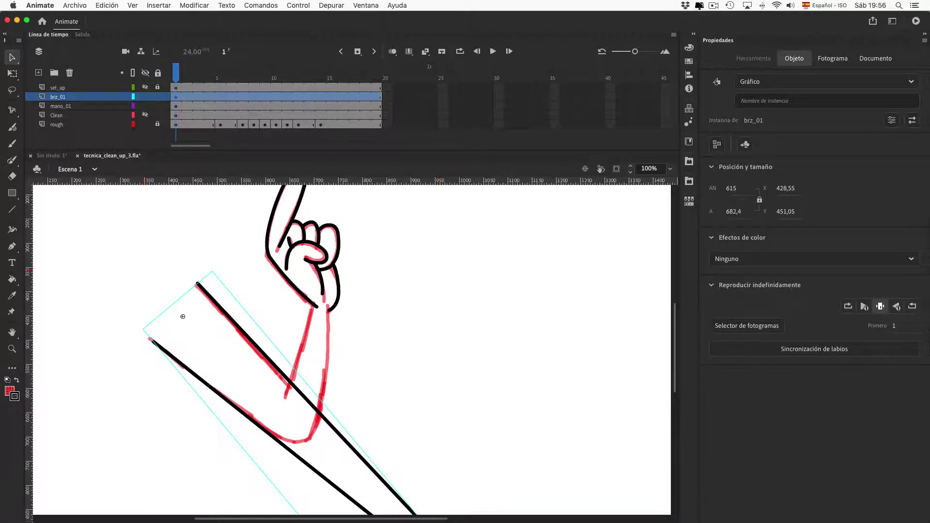
pyautogui.moveTo(368, 368); pyautogui.dragTo(321, 273)
pyautogui.moveTo(135, 222); pyautogui.dragTo(204, 283)
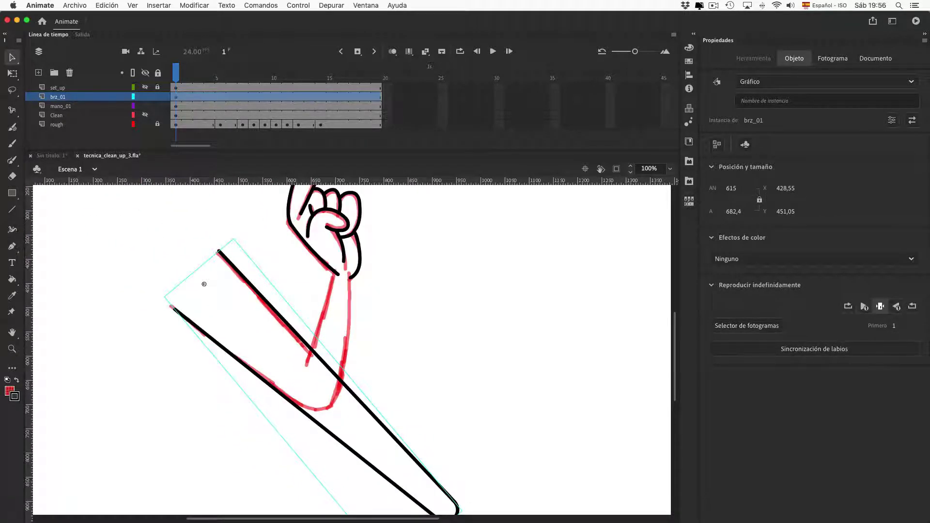
pyautogui.press('.')
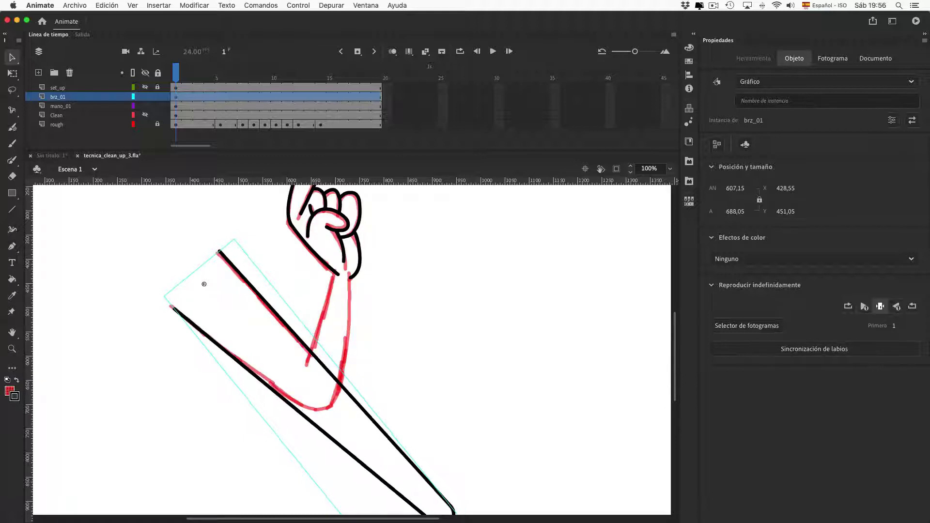
pyautogui.press('-')
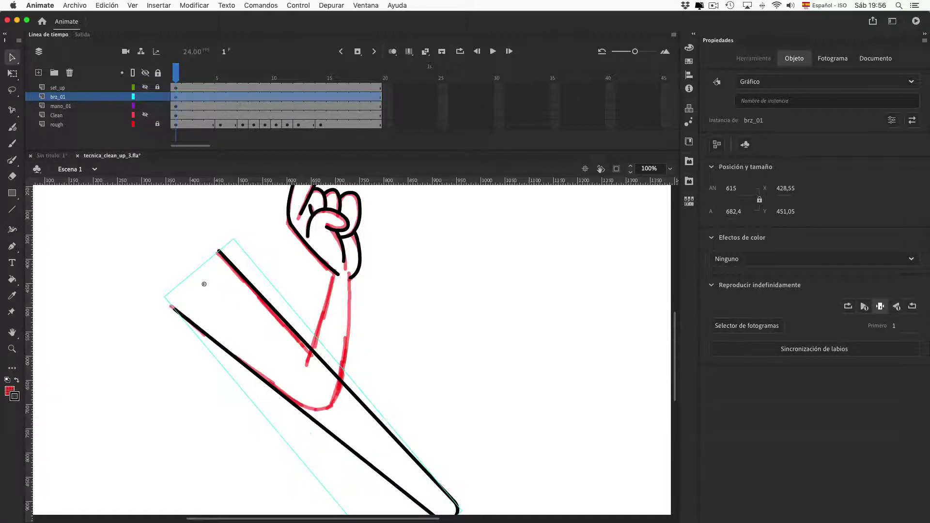
# Add a keyframe at frame 2 inside the arm symbol and union the arm's forearm half into its own drawing object.
pyautogui.doubleClick(203, 284)
pyautogui.press('F6')
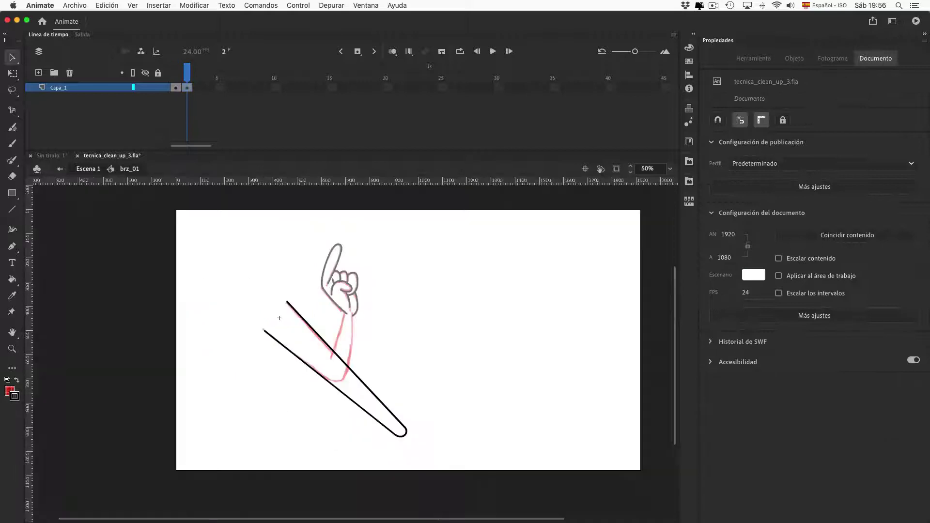
pyautogui.moveTo(279, 318); pyautogui.dragTo(211, 257)
pyautogui.press('l')
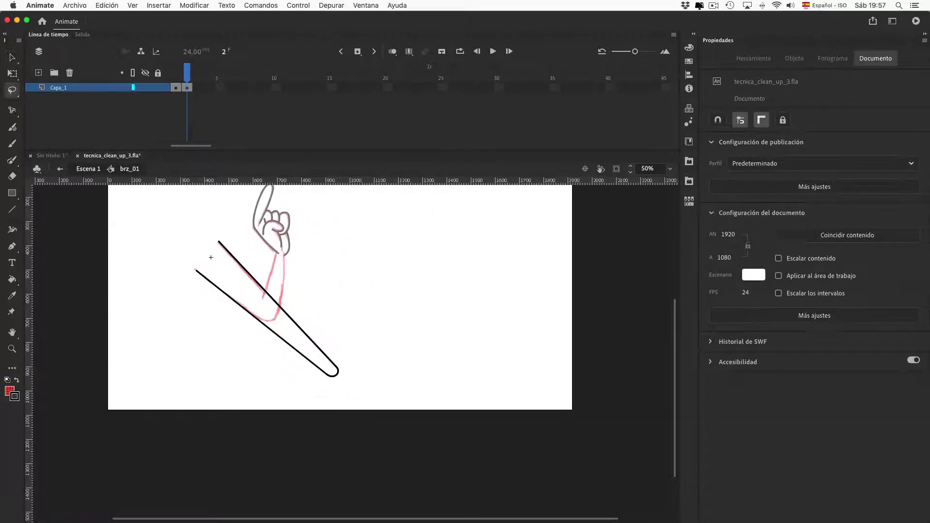
pyautogui.press('super+a')
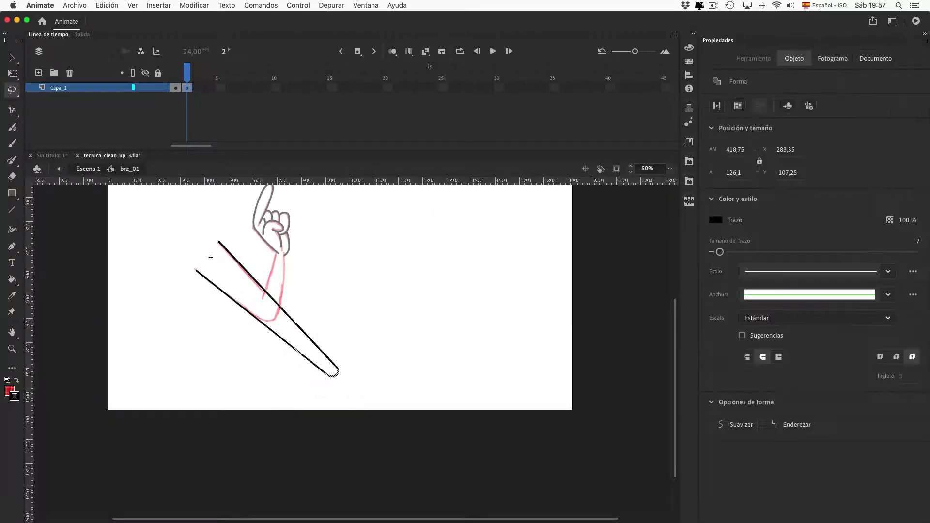
pyautogui.click(159, 5)
pyautogui.moveTo(194, 6)
pyautogui.moveTo(228, 102)
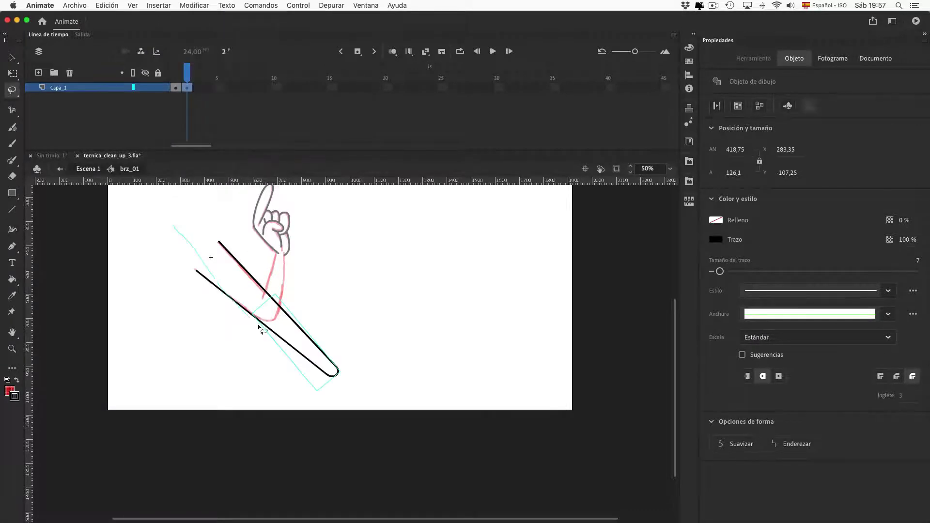
# Select the remaining upper arm lines and union them into a separate drawing object.
pyautogui.press('v')
pyautogui.moveTo(152, 215); pyautogui.dragTo(308, 361)
pyautogui.keyDown('shift'); pyautogui.click(306, 328); pyautogui.keyUp('shift')
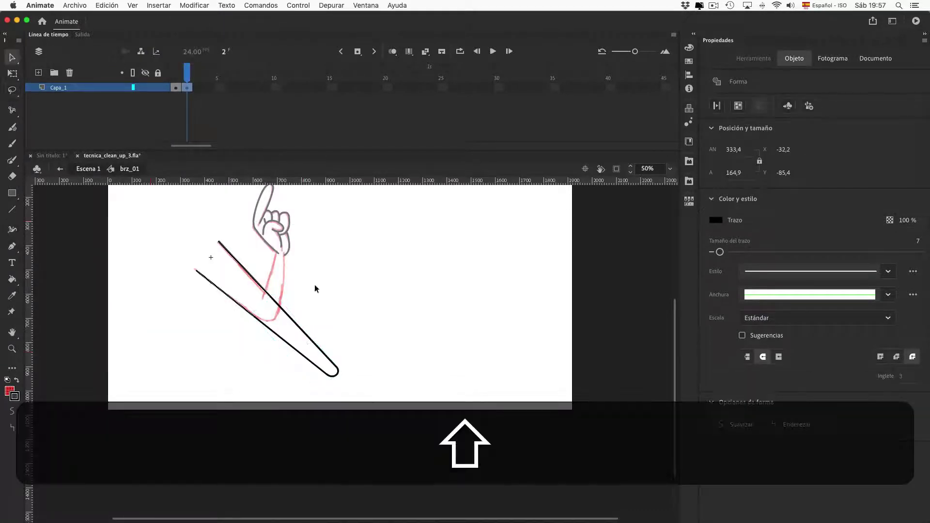
pyautogui.click(194, 5)
pyautogui.moveTo(213, 99)
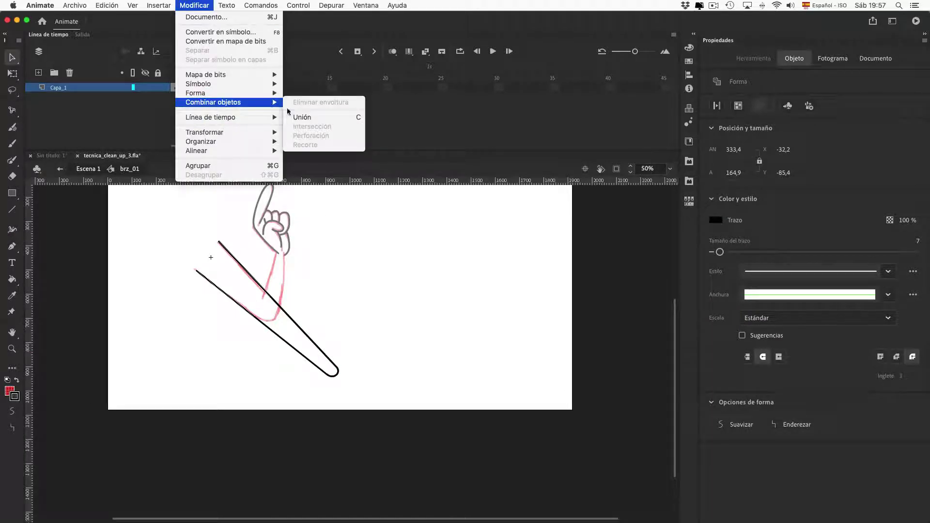
pyautogui.click(321, 119)
# Rotate the forearm object upward with Free Transform, scale it down and move it onto the rough forearm.
pyautogui.click(12, 350)
pyautogui.moveTo(180, 205); pyautogui.dragTo(424, 422)
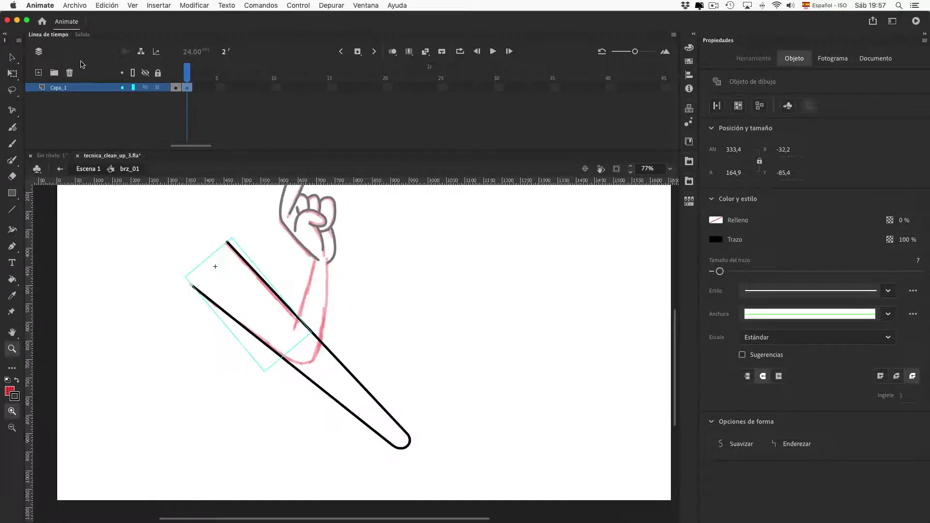
pyautogui.click(12, 57)
pyautogui.click(12, 74)
pyautogui.click(351, 408)
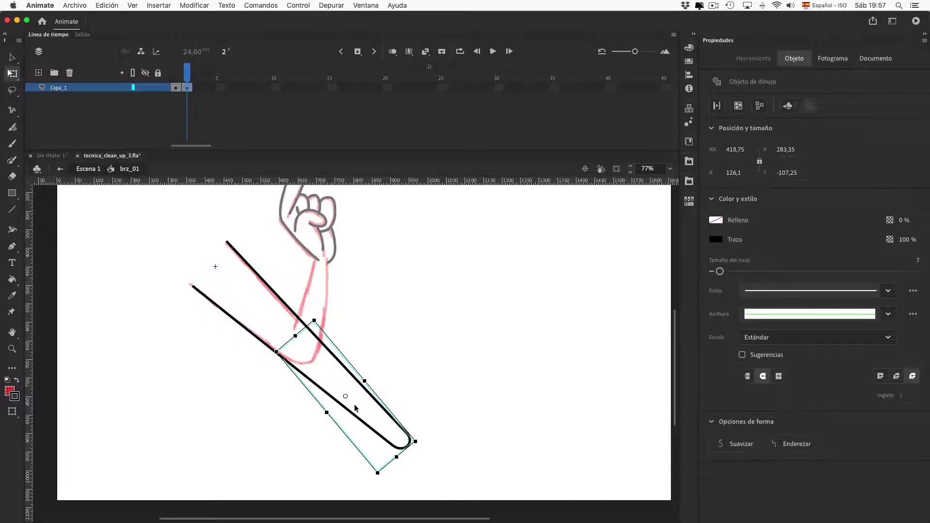
pyautogui.moveTo(417, 444)
pyautogui.mouseDown()
pyautogui.moveTo(361, 184)
pyautogui.moveTo(365, 201)
pyautogui.moveTo(341, 214)
pyautogui.moveTo(338, 231)
pyautogui.mouseUp()
pyautogui.press('super+z')
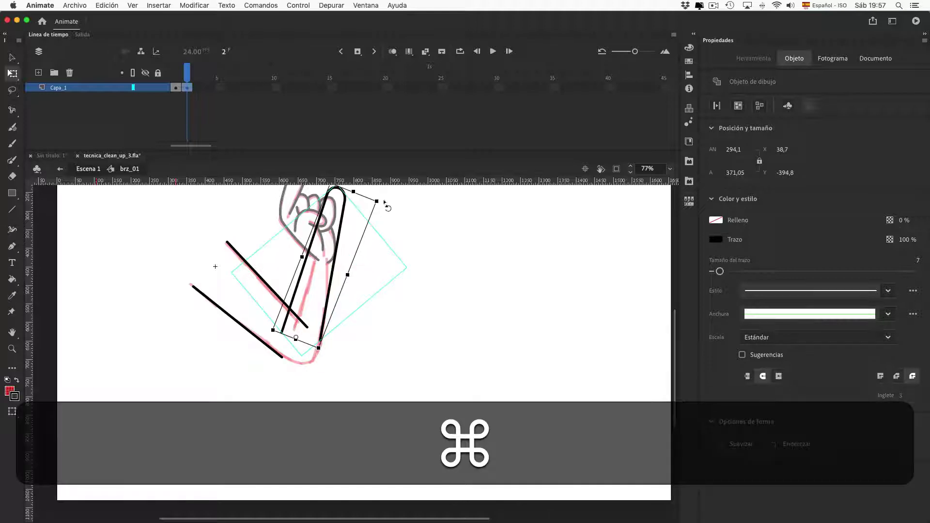
pyautogui.moveTo(377, 201); pyautogui.dragTo(363, 223)
pyautogui.moveTo(332, 279); pyautogui.dragTo(325, 317)
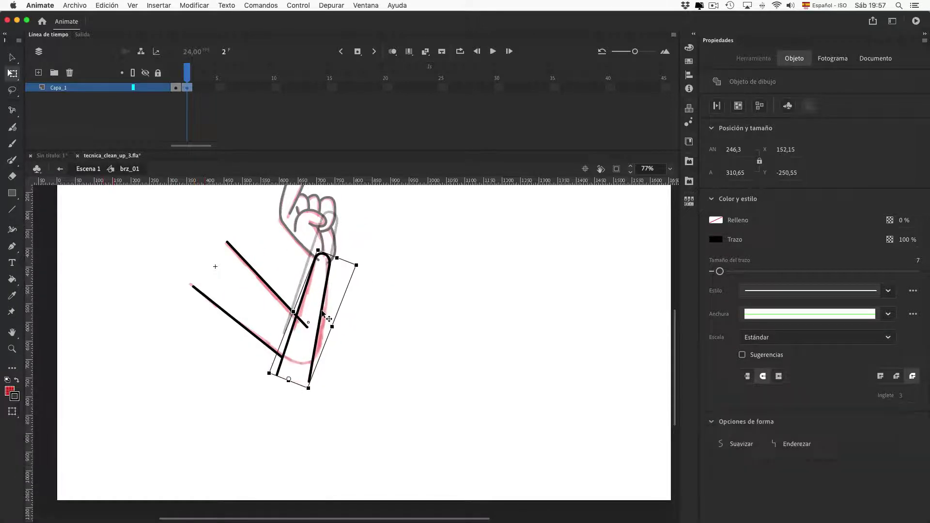
# Adjust the loose line ends of the upper arm and forearm so they meet at the elbow.
pyautogui.click(325, 389)
pyautogui.moveTo(311, 378); pyautogui.dragTo(296, 320)
pyautogui.press('super+z')
pyautogui.click(359, 376)
pyautogui.press('v')
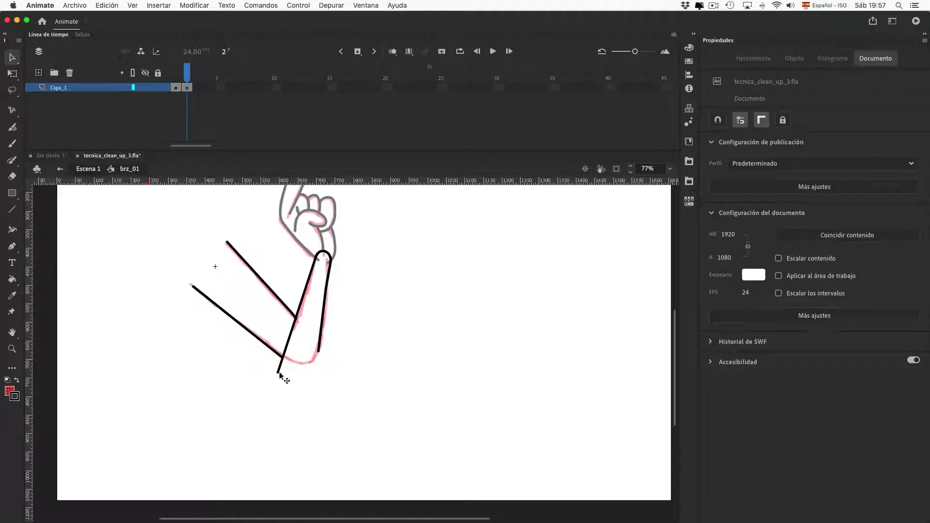
pyautogui.moveTo(279, 373); pyautogui.dragTo(318, 352)
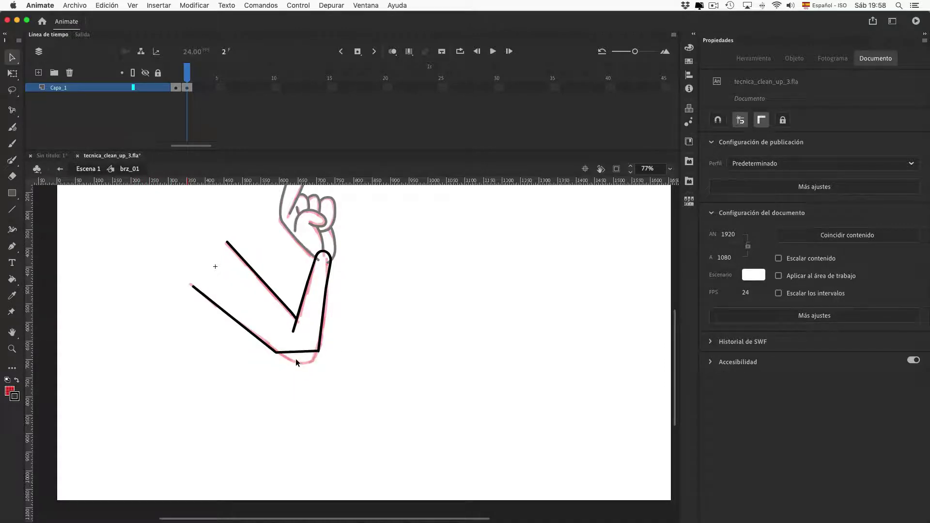
# Turn on object snapping and bend the elbow line and outer forearm line to follow the rough's curve.
pyautogui.press('super+equal')
pyautogui.moveTo(239, 352); pyautogui.dragTo(280, 352)
pyautogui.click(718, 120)
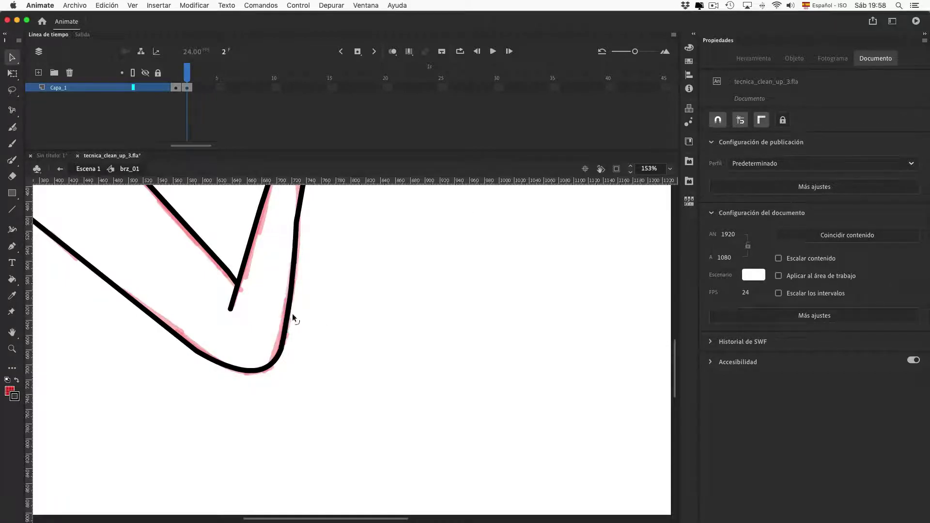
pyautogui.scroll(5, 288, 348)
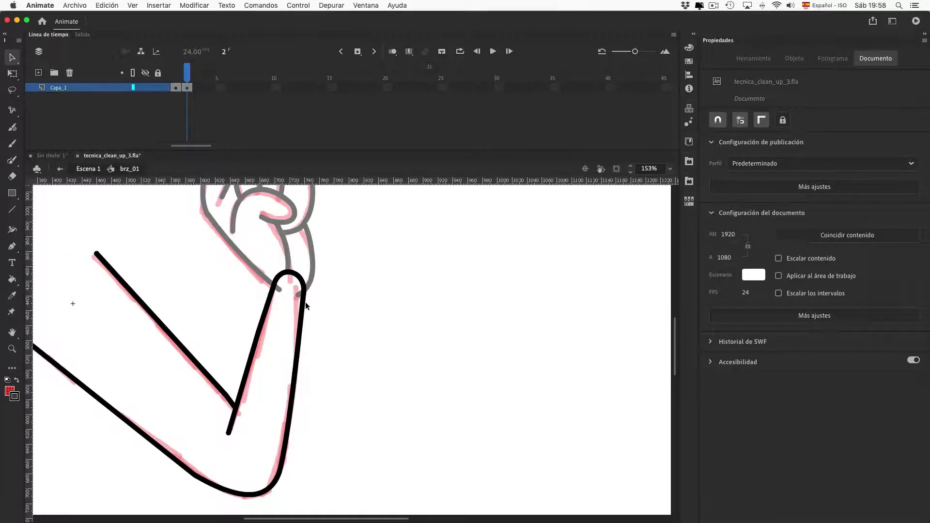
pyautogui.moveTo(304, 293)
pyautogui.mouseDown()
pyautogui.moveTo(300, 284)
pyautogui.moveTo(302, 325)
pyautogui.mouseUp()
# Smooth out the forearm's outer line inside its drawing object and return to the main scene.
pyautogui.doubleClick(300, 348)
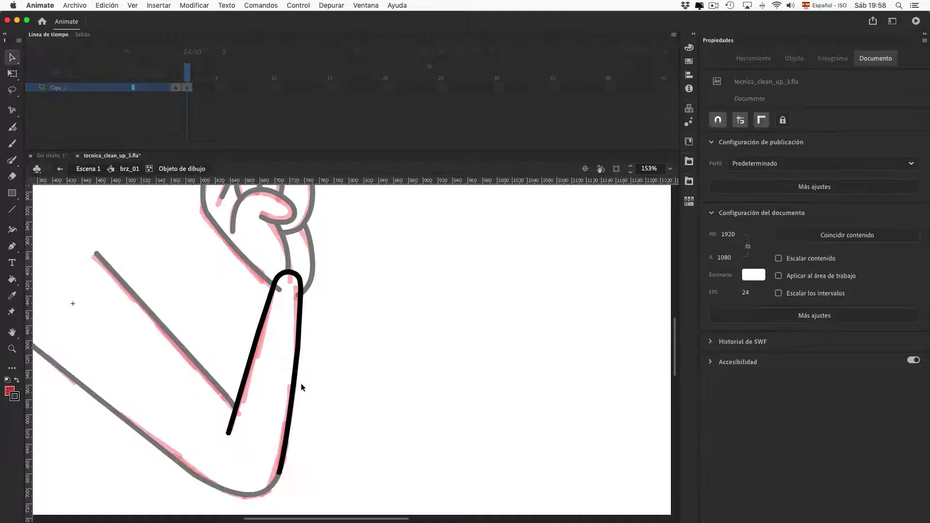
pyautogui.moveTo(296, 488); pyautogui.dragTo(283, 318)
pyautogui.moveTo(272, 434); pyautogui.dragTo(318, 296)
pyautogui.moveTo(262, 492); pyautogui.dragTo(304, 434)
pyautogui.click(12, 429)
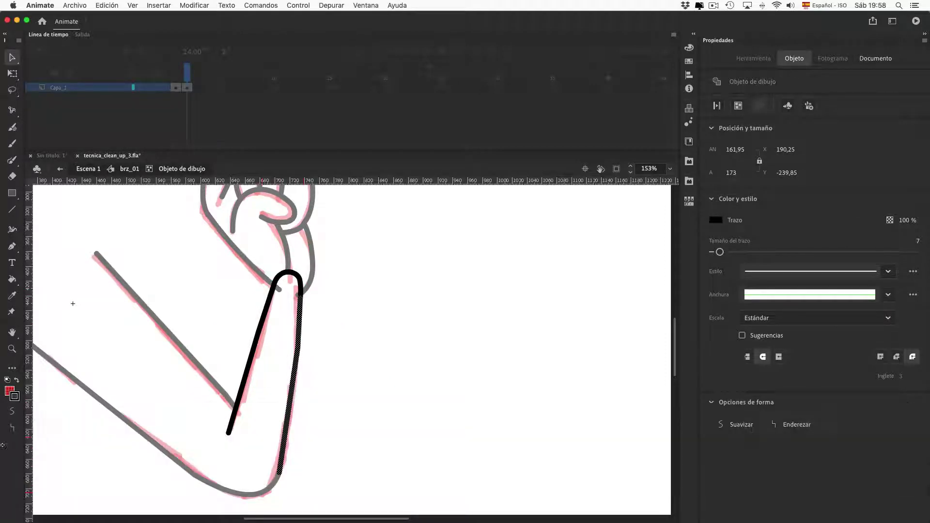
pyautogui.click(326, 344)
pyautogui.doubleClick(335, 324)
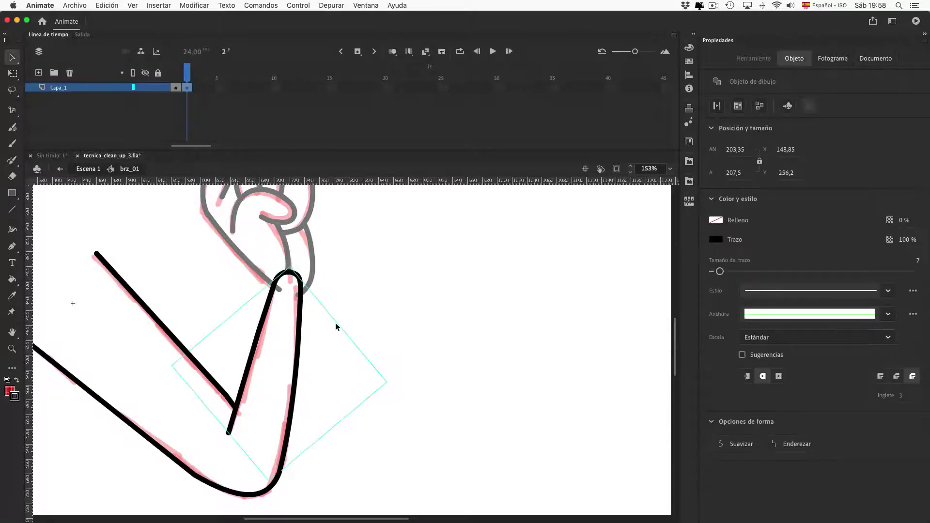
pyautogui.doubleClick(394, 306)
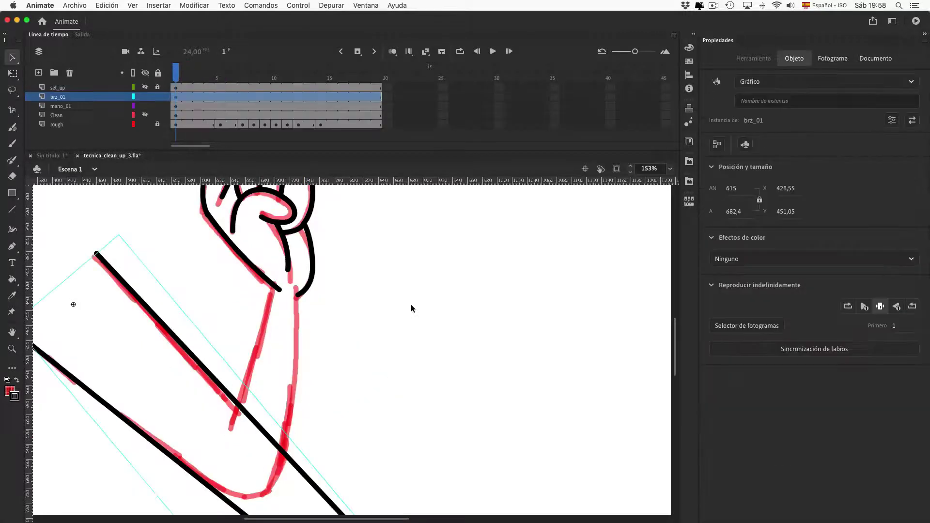
# Switch the arm instance to frame 2, the bent pose, with the frame picker.
pyautogui.moveTo(382, 380); pyautogui.dragTo(438, 254)
pyautogui.moveTo(179, 77)
pyautogui.mouseDown()
pyautogui.moveTo(197, 78)
pyautogui.moveTo(175, 78)
pyautogui.mouseUp()
pyautogui.press('super+minus')
pyautogui.click(691, 202)
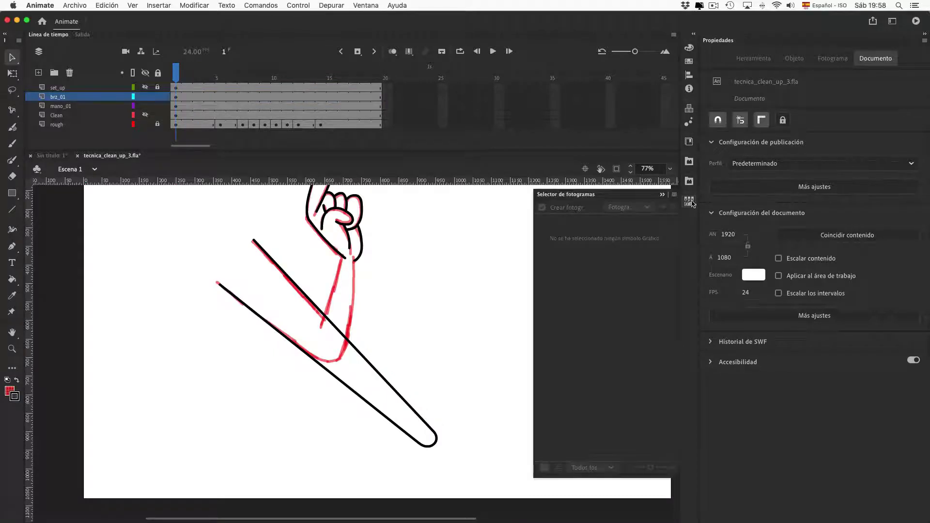
pyautogui.click(334, 303)
pyautogui.click(688, 201)
pyautogui.click(622, 251)
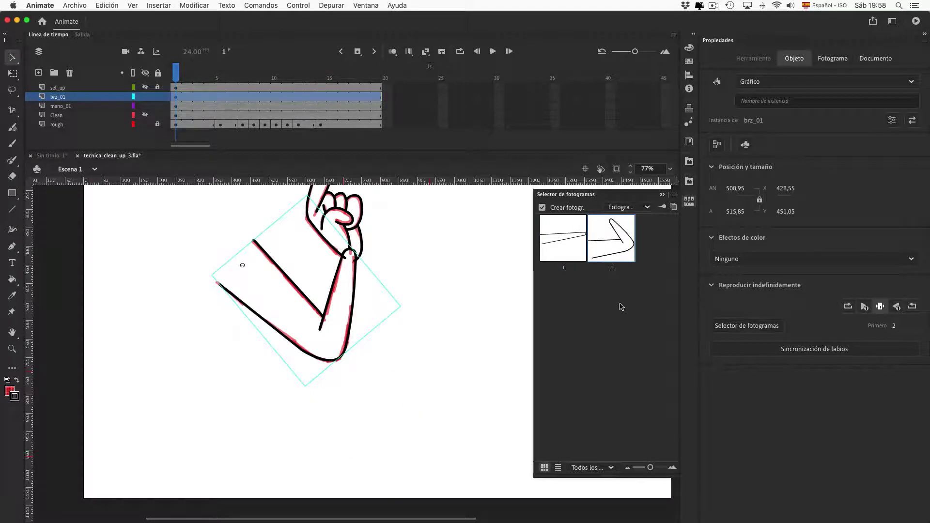
# Insert keyframes at frame 5 on the brz_01 and mano_01 layers.
pyautogui.moveTo(178, 77); pyautogui.dragTo(219, 78)
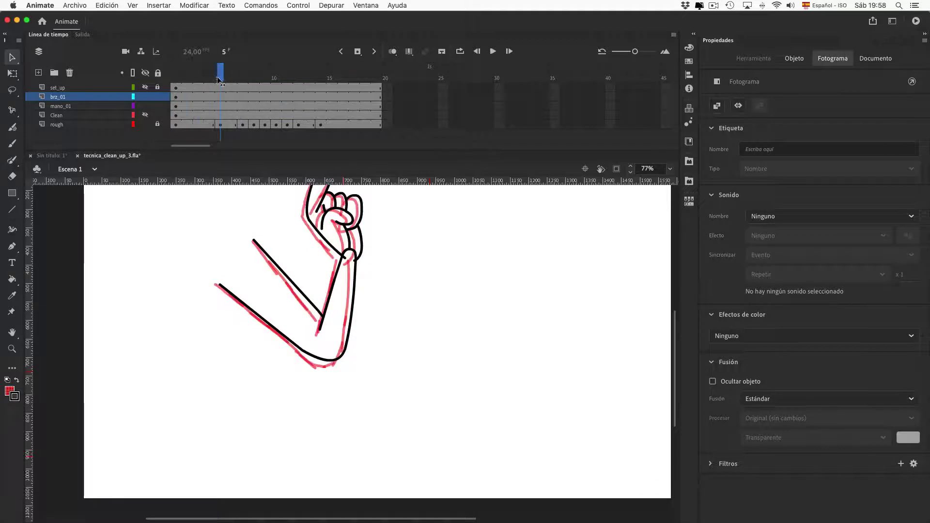
pyautogui.click(218, 96)
pyautogui.press('F6')
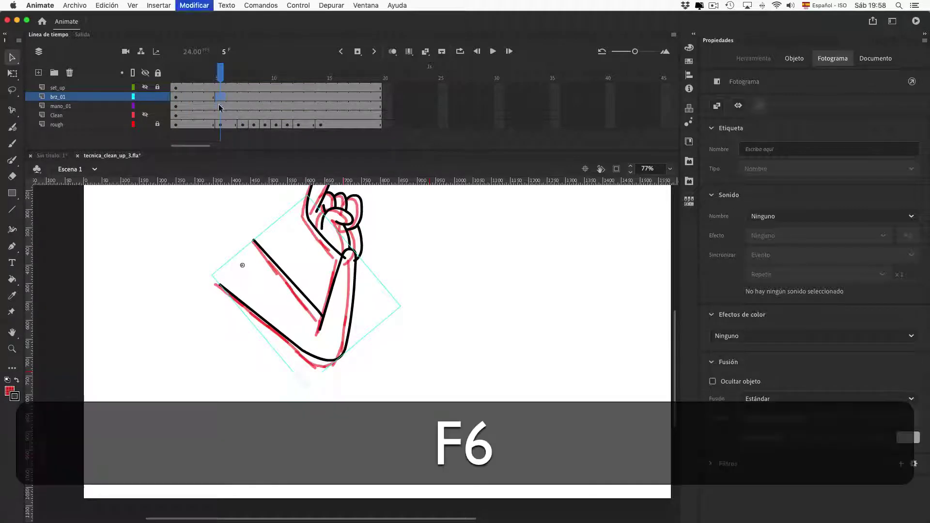
pyautogui.click(220, 105)
pyautogui.press('F6')
pyautogui.click(220, 73)
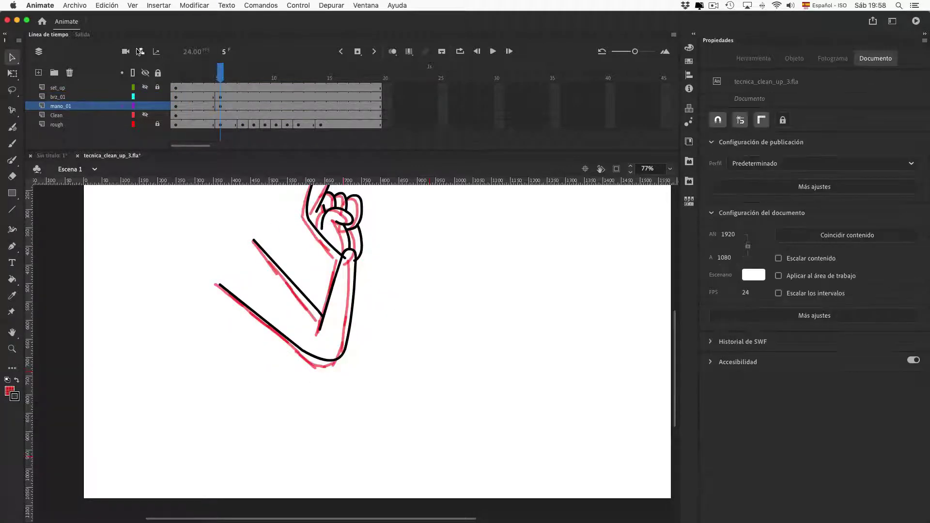
pyautogui.click(221, 106)
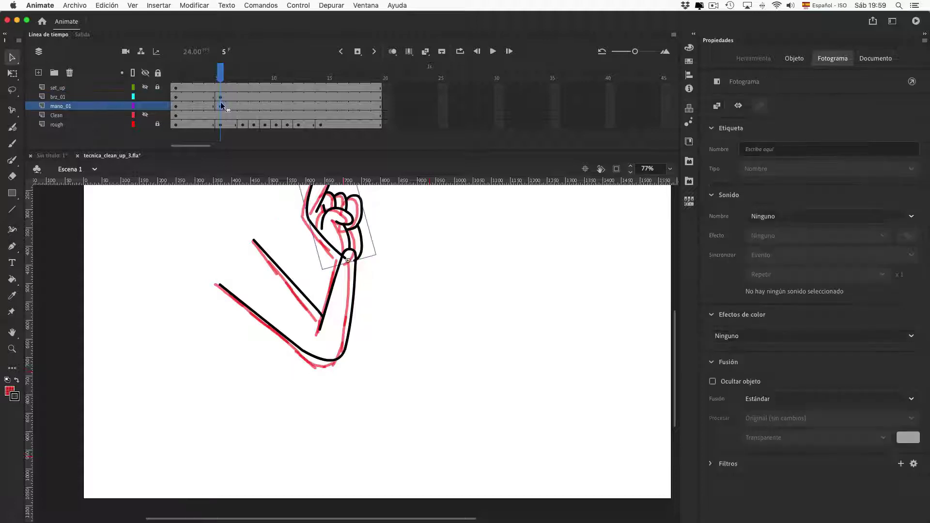
pyautogui.click(220, 97)
pyautogui.click(222, 106)
# Move and slightly rotate the hand at frame 5 to match the rough hand, at about X 690, Y 445.
pyautogui.scroll(4, 359, 327)
pyautogui.hscroll(1, 359, 327)
pyautogui.scroll(4, 358, 327)
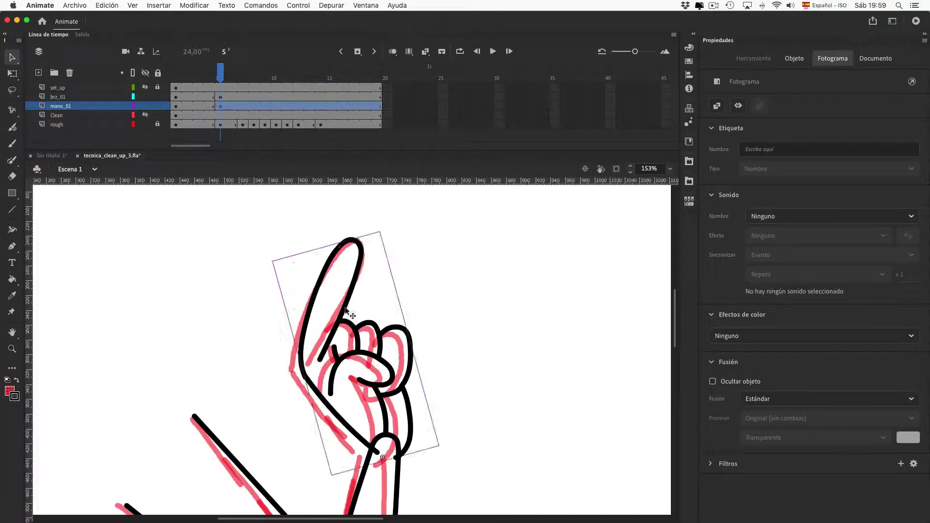
pyautogui.hotkey('shift', 'Down')
pyautogui.hotkey('shift', 'Left')
pyautogui.hotkey('shift', 'Left')
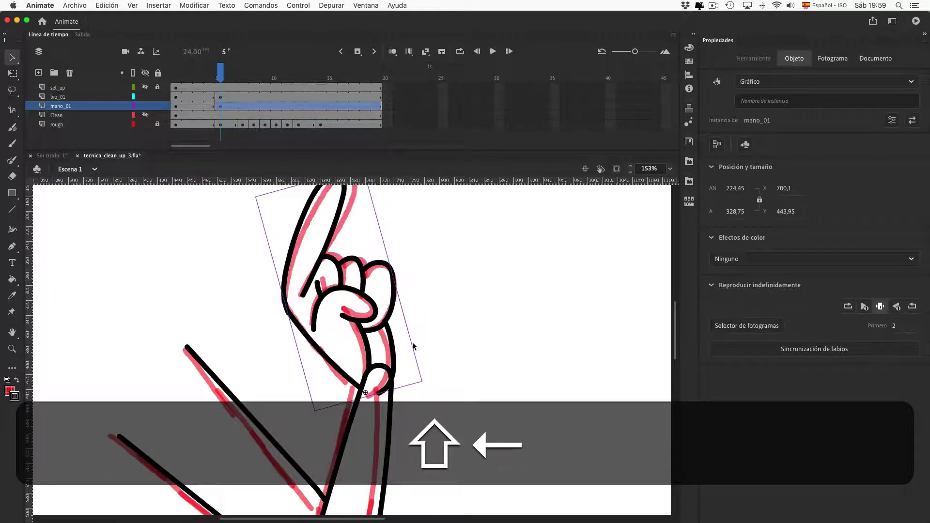
pyautogui.moveTo(398, 352); pyautogui.dragTo(392, 355)
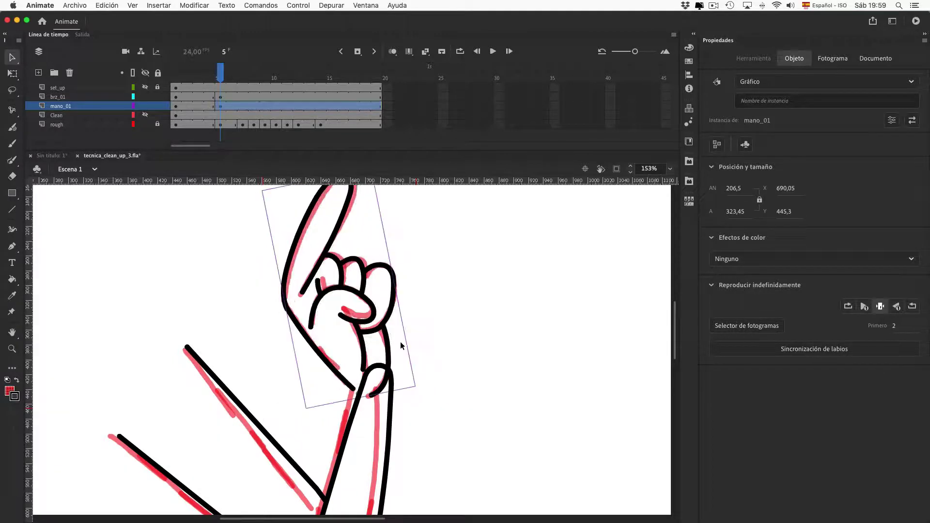
# Rotate and nudge the bent arm at frame 5 to match the rough arm, at about X 426, Y 452.
pyautogui.scroll(-5, 426, 334)
pyautogui.click(378, 313)
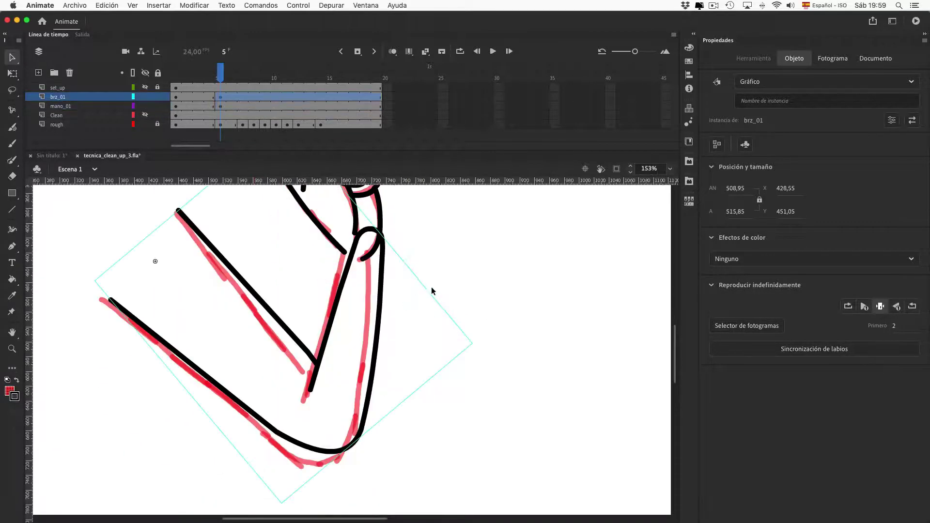
pyautogui.press('super+Right')
pyautogui.press('super+Right')
pyautogui.press('Down')
pyautogui.press('Left')
pyautogui.press('Left')
pyautogui.press('Left')
pyautogui.press('Left')
pyautogui.press('Left')
pyautogui.press('Left')
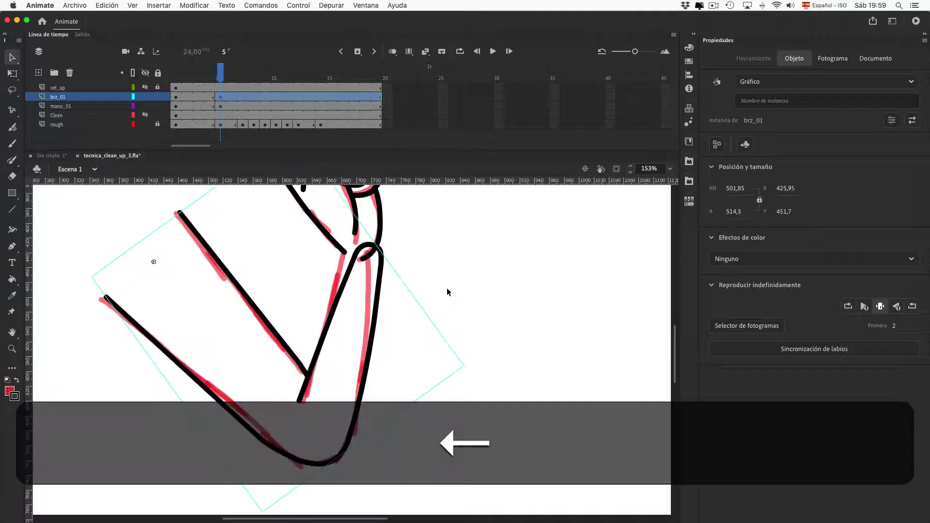
# Open the brz_01 arm symbol for editing from scene frame 5 and add a keyframe at its frame 3.
pyautogui.press('super+minus')
pyautogui.press('super+plus')
pyautogui.moveTo(535, 318); pyautogui.dragTo(444, 281)
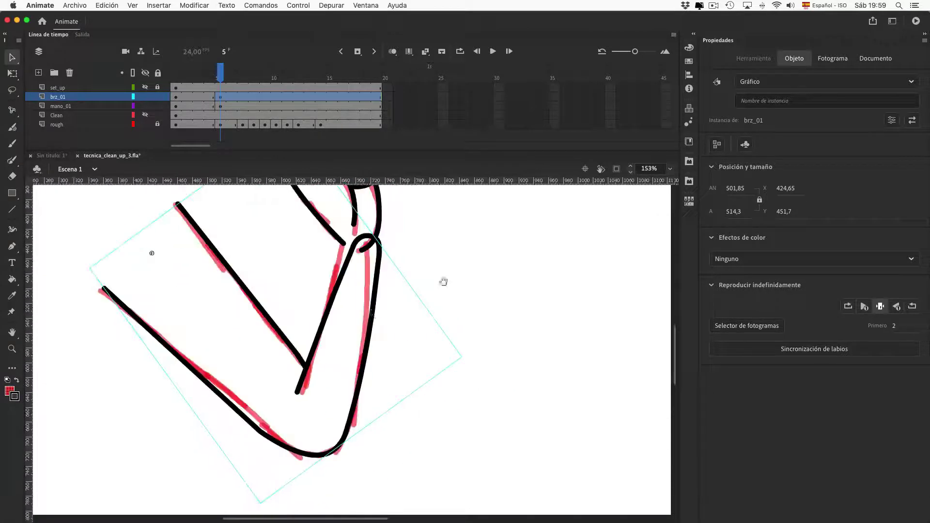
pyautogui.doubleClick(373, 317)
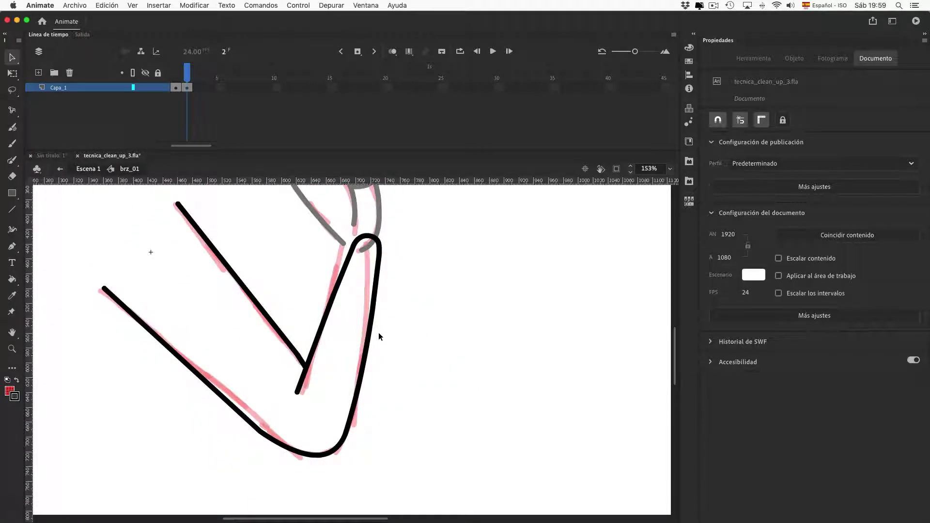
pyautogui.press('F6')
# Rotate the forearm outline in the arm symbol's frame 3 to match the rough forearm, keeping it joined to the elbow curve.
pyautogui.click(327, 333)
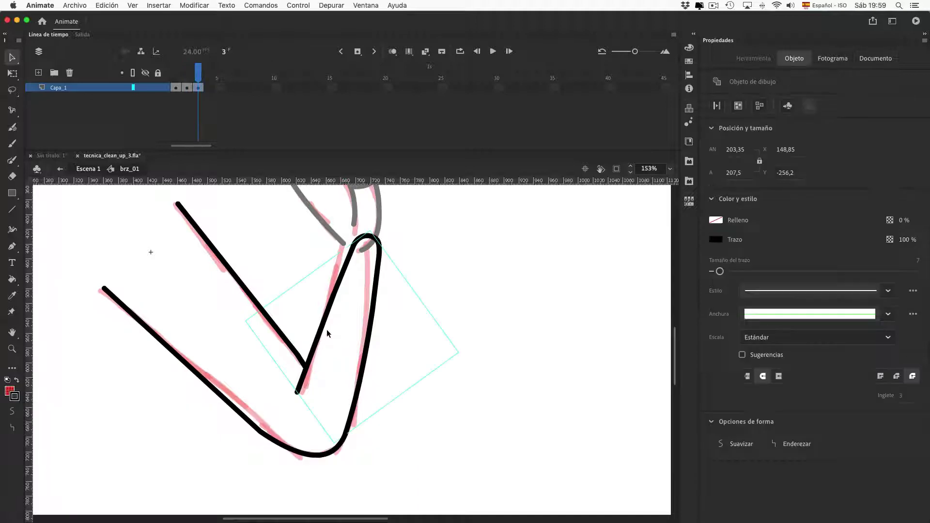
pyautogui.press('q')
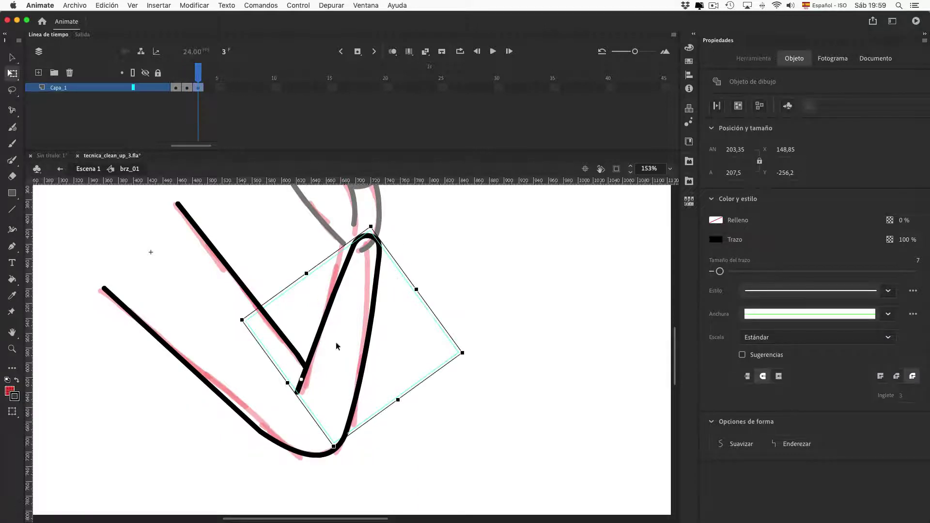
pyautogui.moveTo(373, 224); pyautogui.dragTo(362, 220)
pyautogui.moveTo(350, 432); pyautogui.dragTo(346, 435)
pyautogui.press('super+z')
pyautogui.press('v')
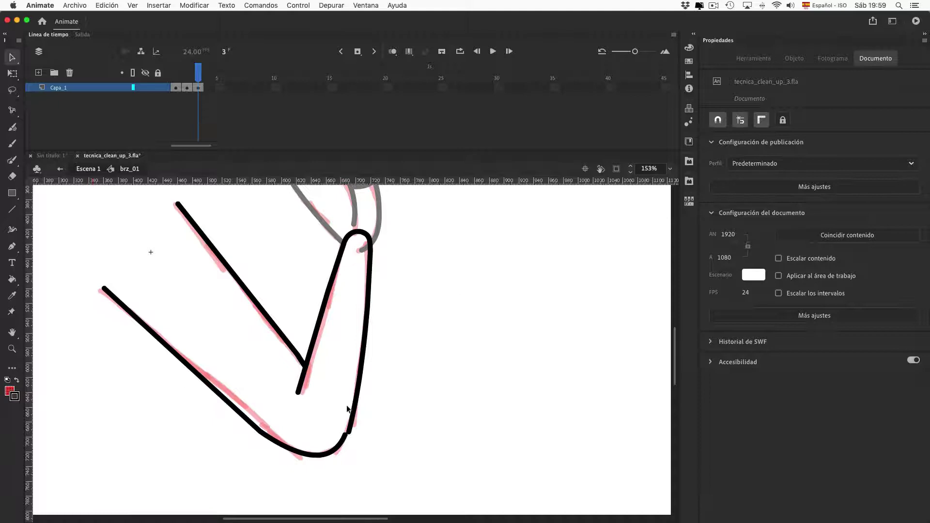
pyautogui.doubleClick(355, 406)
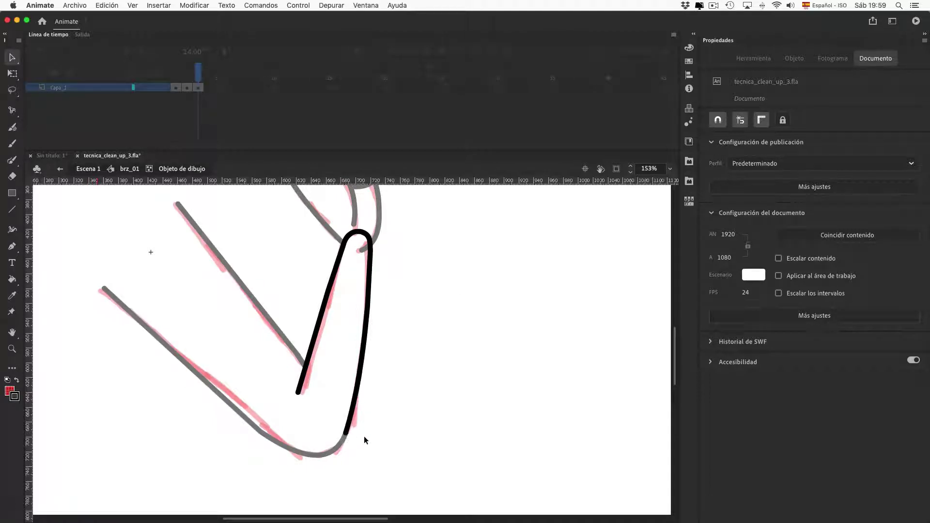
pyautogui.doubleClick(365, 435)
# Return to Escena 1 and switch the arm instance at frame 5 to symbol frame 3 with the frame picker.
pyautogui.click(94, 169)
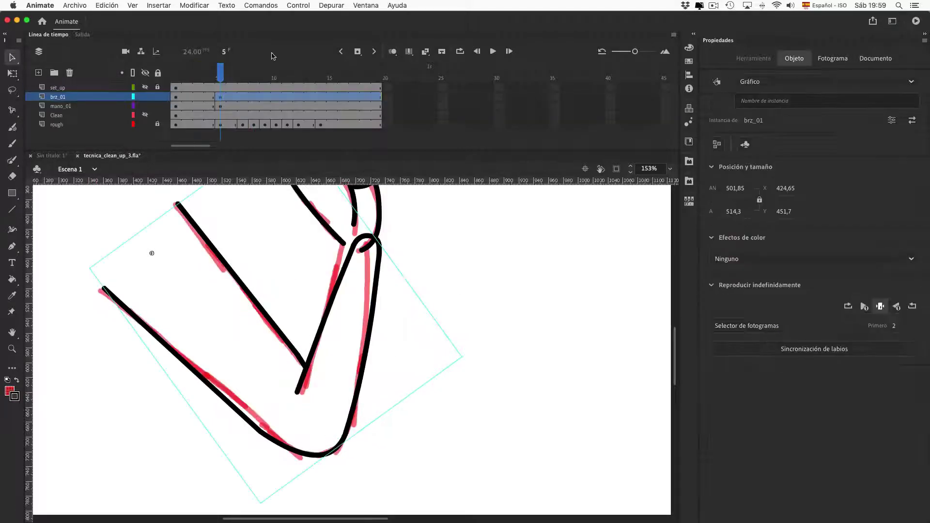
pyautogui.click(688, 200)
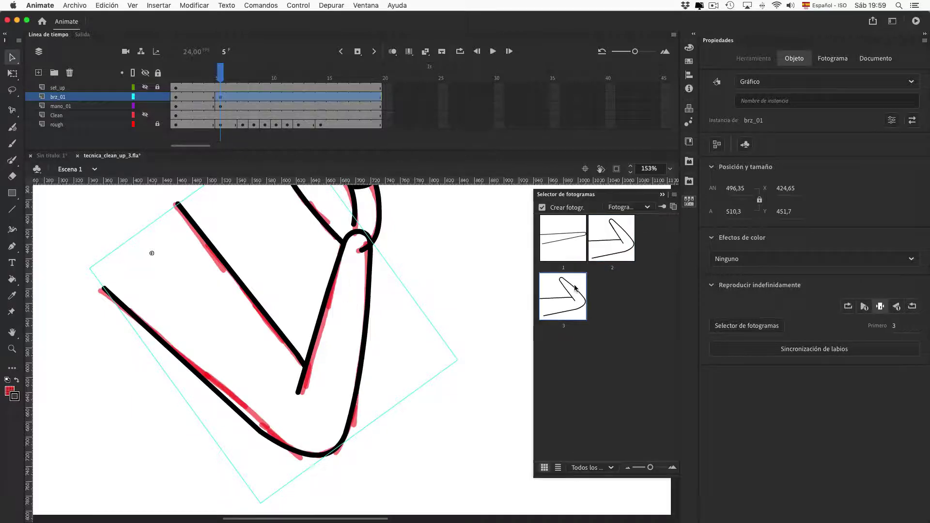
pyautogui.click(485, 269)
# Insert keyframes at frame 7 on the brz_01 and mano_01 layers.
pyautogui.moveTo(227, 78); pyautogui.dragTo(238, 72)
pyautogui.press('super+minus')
pyautogui.moveTo(242, 106); pyautogui.dragTo(243, 100)
pyautogui.press('F6')
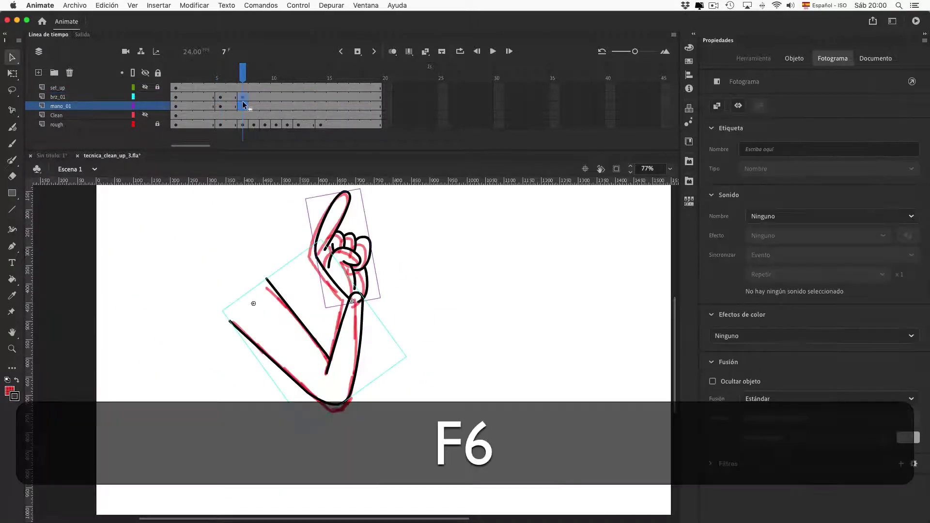
# Try to move and slightly rotate the hand at frame 7 onto the rough hand, at about X 674, Y 454.
pyautogui.press('super+equal')
pyautogui.moveTo(543, 266); pyautogui.dragTo(500, 298)
pyautogui.click(434, 326)
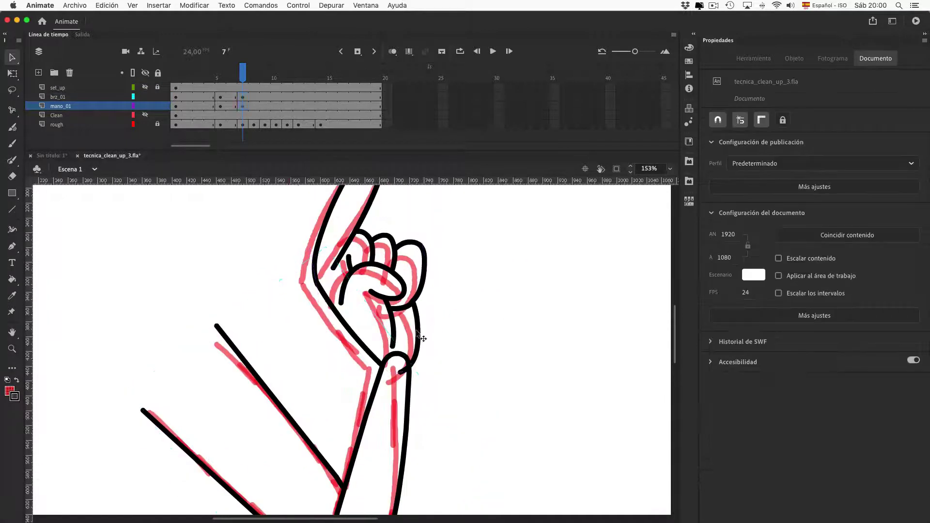
pyautogui.moveTo(421, 335); pyautogui.dragTo(410, 342)
pyautogui.press('super+shift+9')
pyautogui.press('super+shift+9')
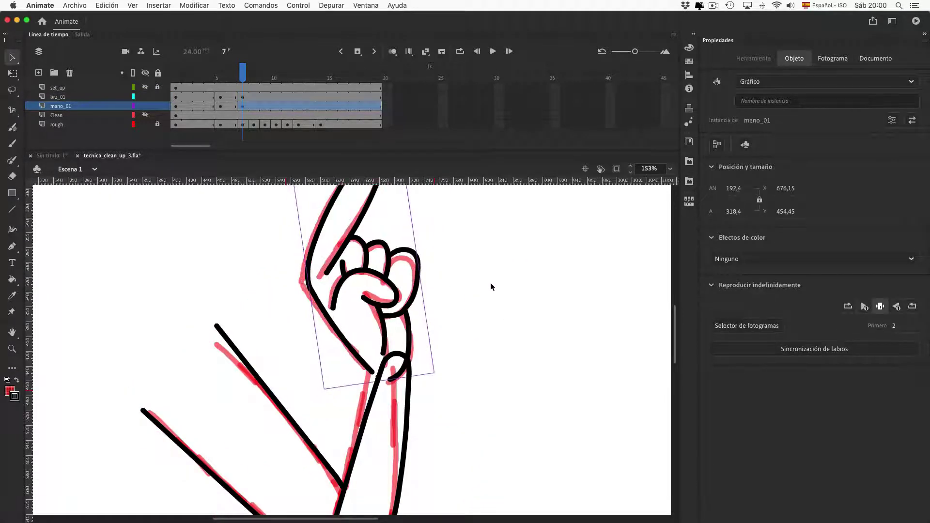
pyautogui.moveTo(490, 284); pyautogui.dragTo(453, 323)
pyautogui.press('Left')
pyautogui.press('Left')
pyautogui.press('Left')
pyautogui.press('Right')
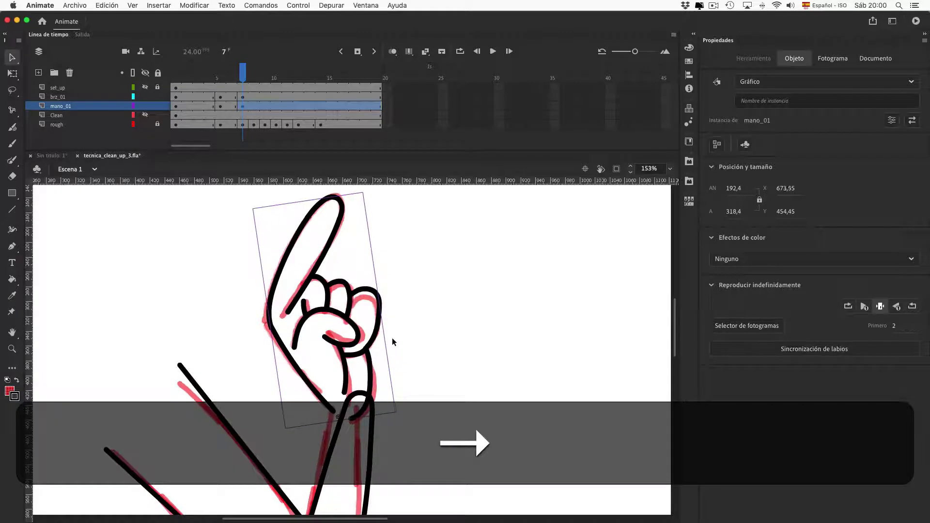
# Try to reshape the outer wrist line directly in frame 2 of the mano_01 symbol to match the rough drawing.
pyautogui.doubleClick(371, 321)
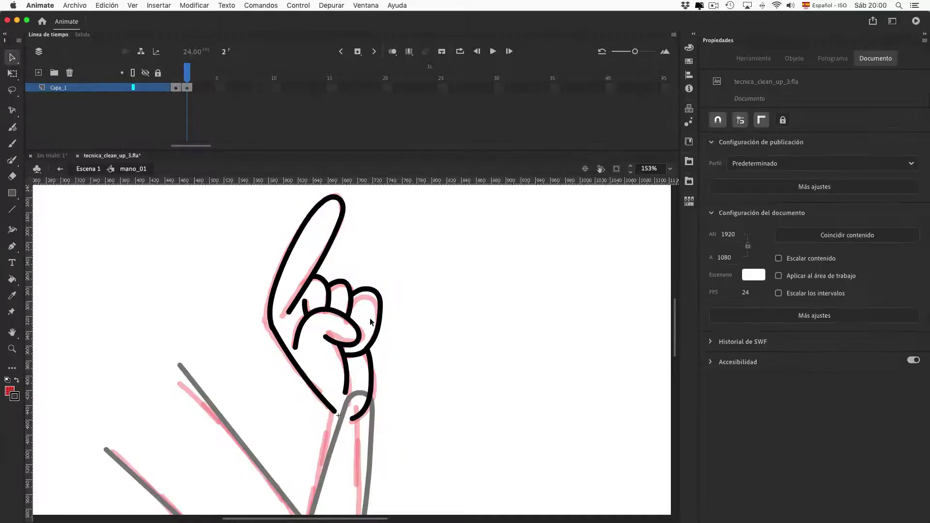
pyautogui.press('super+a')
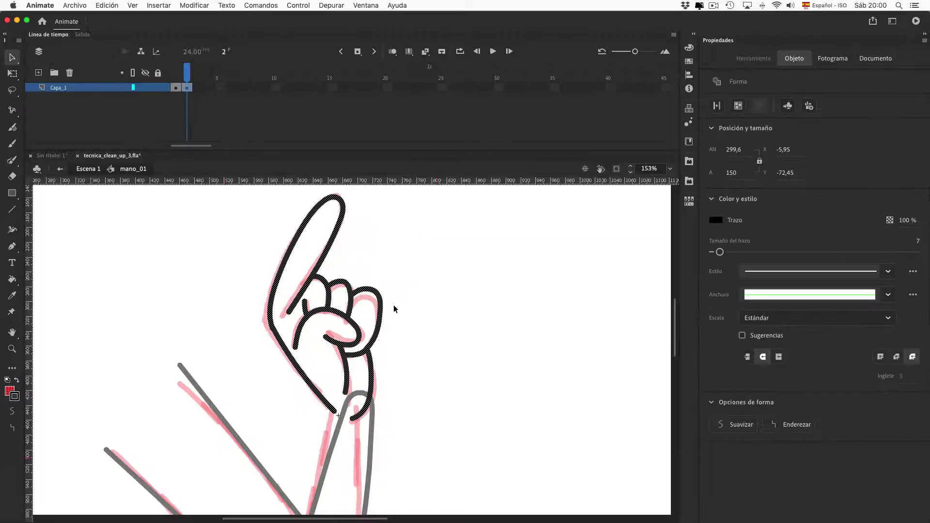
pyautogui.press('q')
pyautogui.moveTo(376, 276); pyautogui.dragTo(386, 349)
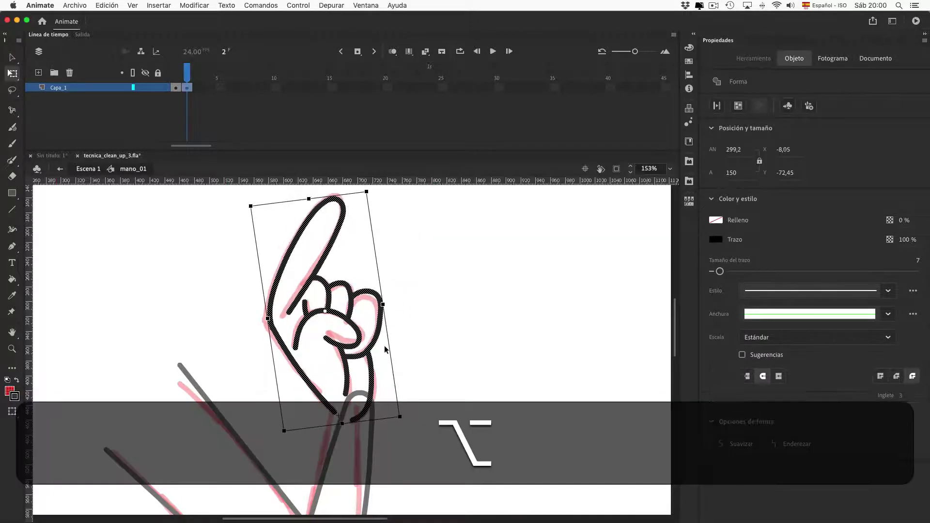
pyautogui.click(436, 409)
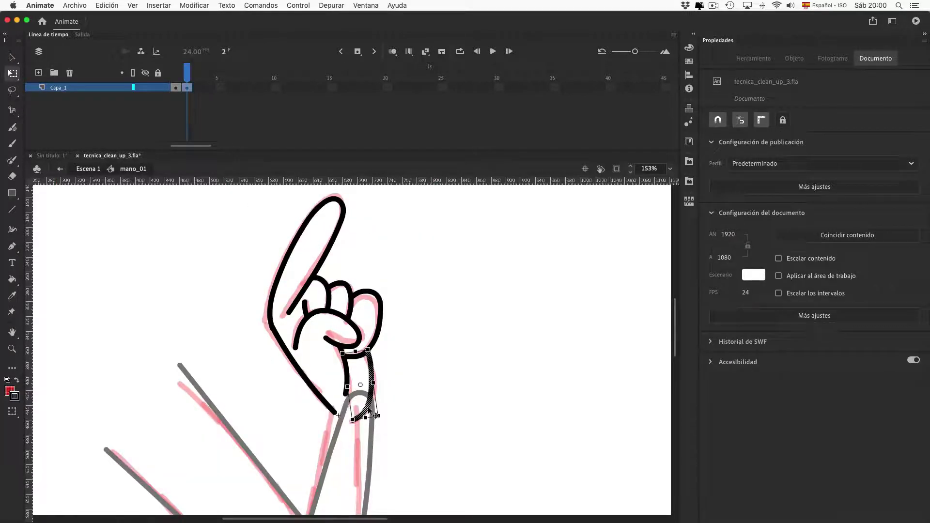
pyautogui.click(370, 411)
pyautogui.moveTo(371, 415)
pyautogui.mouseDown()
pyautogui.moveTo(381, 416)
pyautogui.moveTo(375, 410)
pyautogui.mouseUp()
pyautogui.click(420, 381)
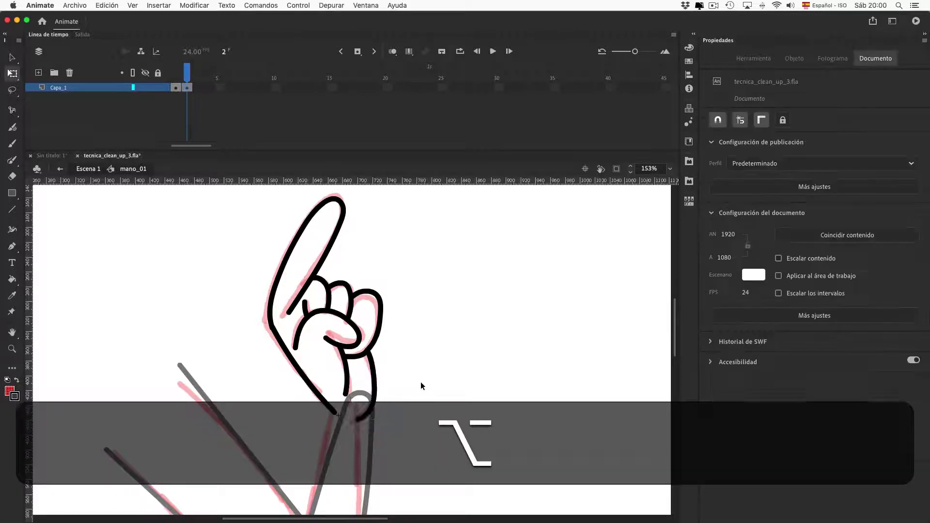
# Return to the scene and open the frame picker for the hand instance as a separate floating panel.
pyautogui.doubleClick(422, 382)
pyautogui.moveTo(455, 395); pyautogui.dragTo(474, 263)
pyautogui.click(389, 346)
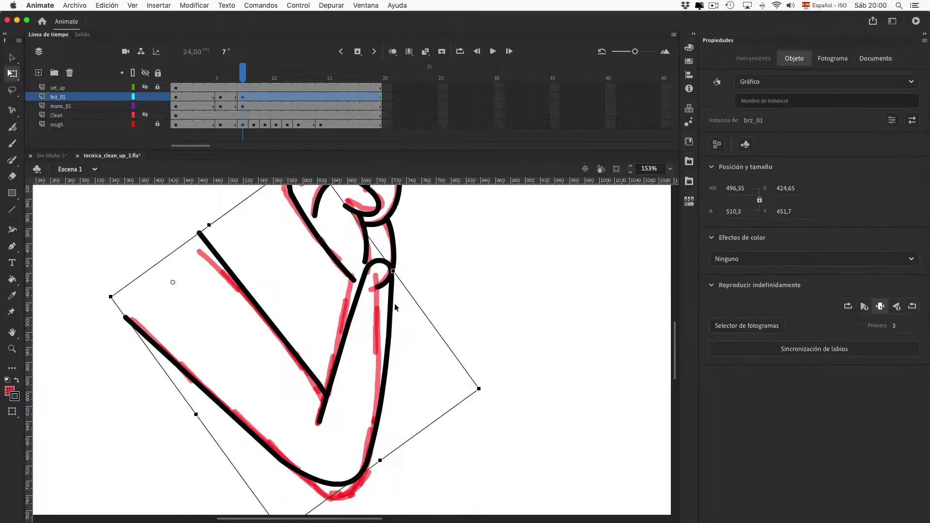
pyautogui.click(393, 252)
pyautogui.click(688, 204)
pyautogui.click(673, 207)
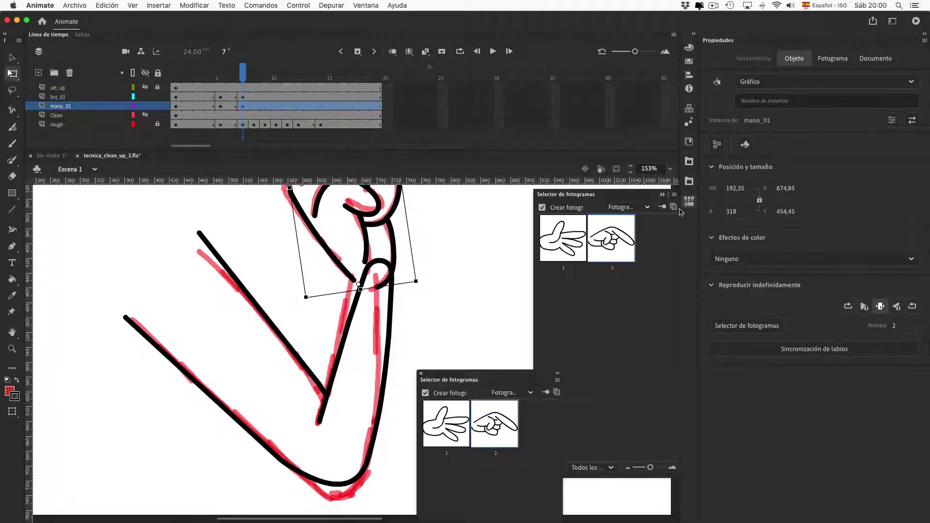
pyautogui.click(691, 201)
# Undo the wrist edits inside the hand symbol and the hand's repositioning at frame 7.
pyautogui.press('super+z')
pyautogui.press('super+z')
pyautogui.press('super+z')
pyautogui.press('super+z')
pyautogui.press('super+z')
pyautogui.press('super+z')
pyautogui.press('super+z')
pyautogui.press('super+z')
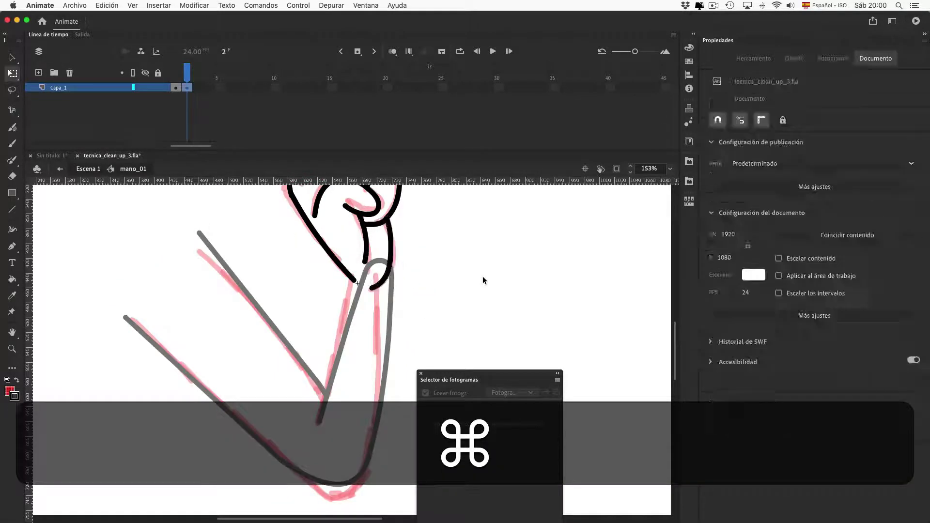
pyautogui.press('super+z')
pyautogui.press('super+z')
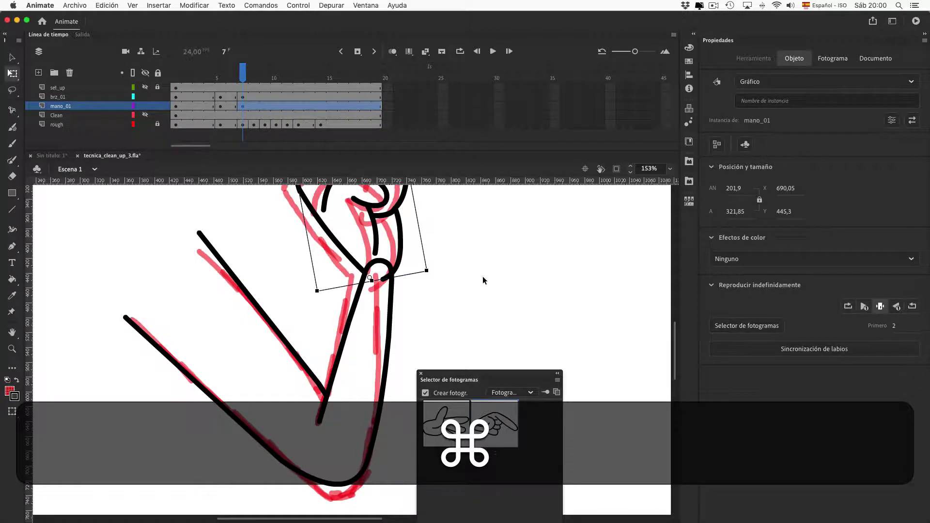
# Move the hand at frame 7 toward the rough hand and rotate it slightly, to about X 676, Y 452.
pyautogui.hotkey('shift', 'Left')
pyautogui.hotkey('shift', 'Left')
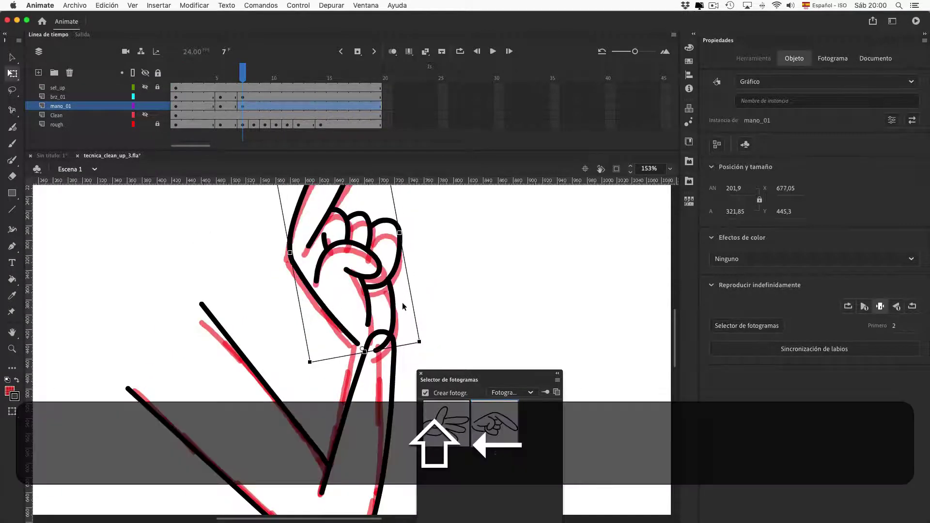
pyautogui.hotkey('shift', 'Down')
pyautogui.press('Left')
pyautogui.press('Left')
pyautogui.press('Right')
pyautogui.scroll(5, 455, 300)
pyautogui.press('.')
pyautogui.press('.')
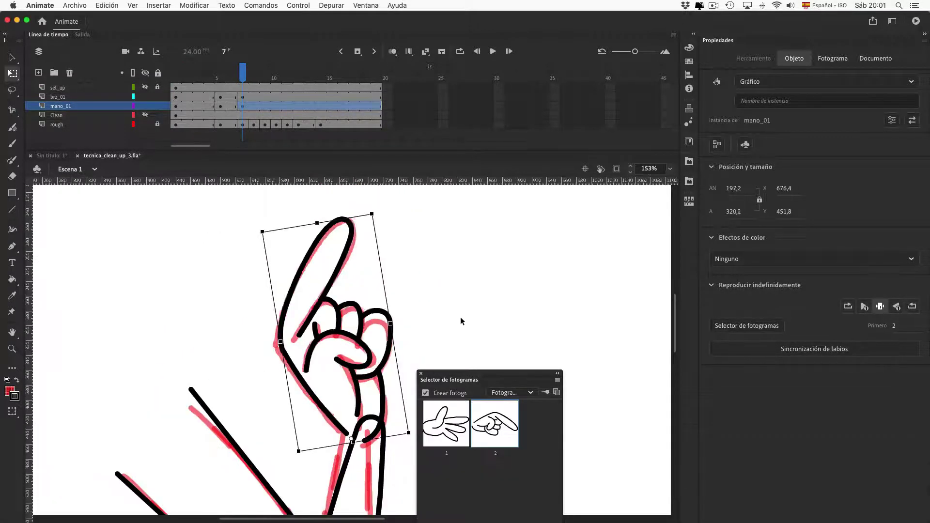
# Fine-tune the hand's position and rotation at frame 7 to fit the rough hand, at about X 671, Y 456.
pyautogui.press('Left')
pyautogui.press('Left')
pyautogui.press('Down')
pyautogui.press('Down')
pyautogui.press('Down')
pyautogui.press('.')
pyautogui.press('super+z')
pyautogui.press('super+z')
pyautogui.press('super+z')
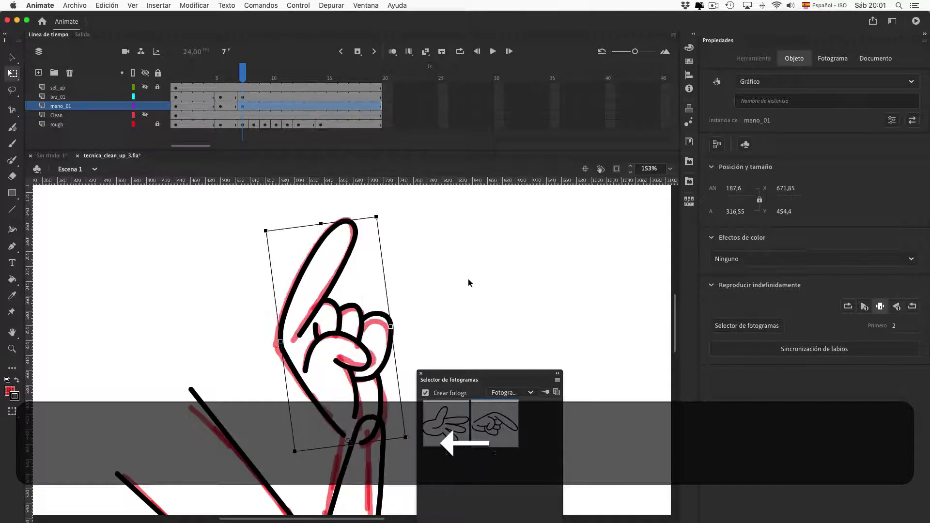
# Add a keyframe at frame 3 inside the mano_01 symbol and reshape the outer wrist line to follow the rough drawing.
pyautogui.doubleClick(386, 361)
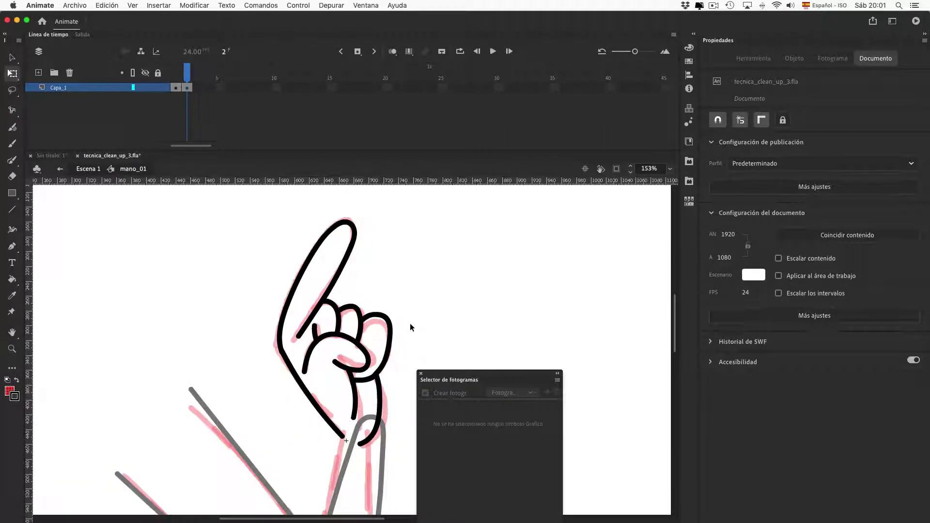
pyautogui.press('F6')
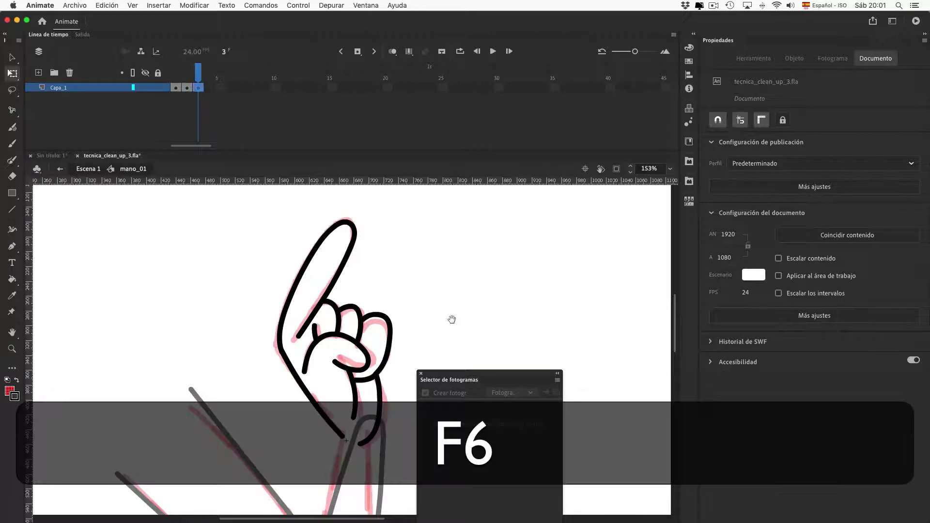
pyautogui.scroll(-4, 451, 318)
pyautogui.hscroll(3, 450, 318)
pyautogui.click(320, 369)
pyautogui.moveTo(319, 369); pyautogui.dragTo(334, 359)
pyautogui.click(371, 333)
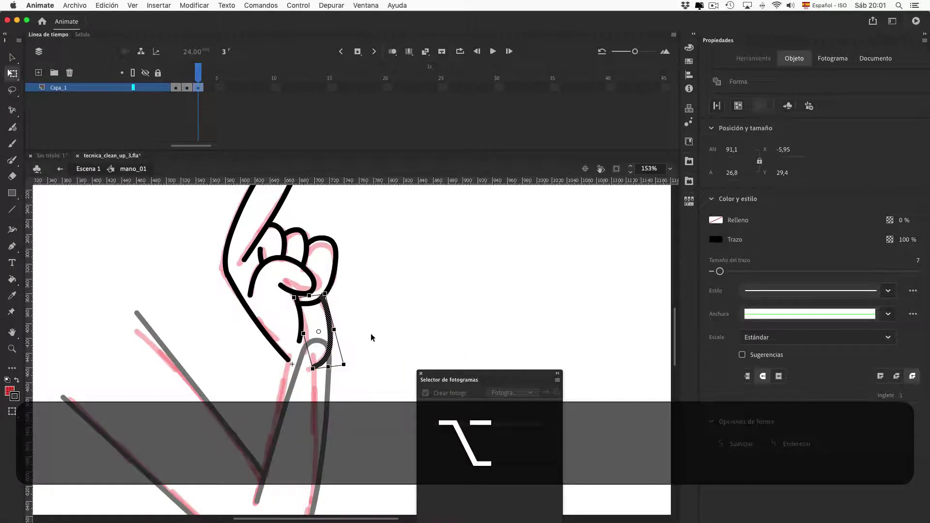
# Shrink and distort the little finger's outline in the hand symbol's frame 3 to match the rough finger.
pyautogui.click(337, 255)
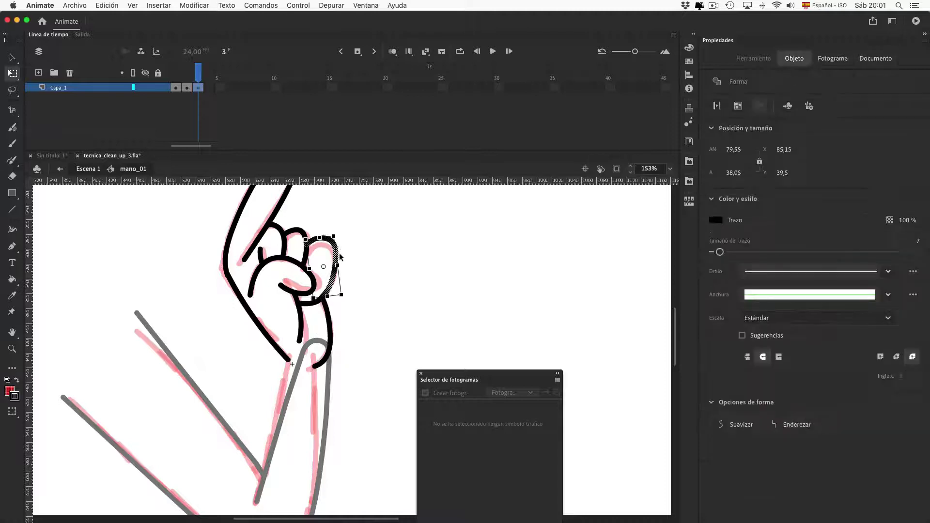
pyautogui.moveTo(319, 239); pyautogui.dragTo(321, 242)
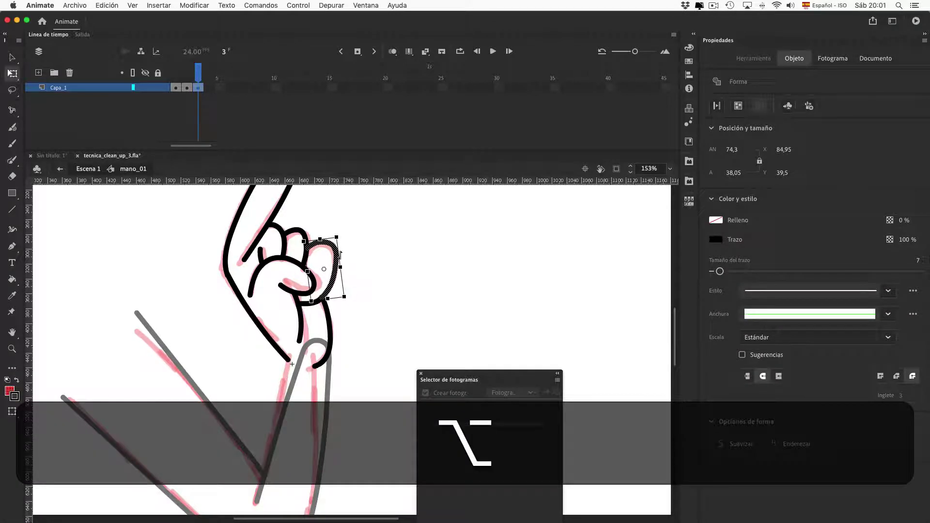
pyautogui.click(13, 411)
pyautogui.press('Escape')
pyautogui.press('Escape')
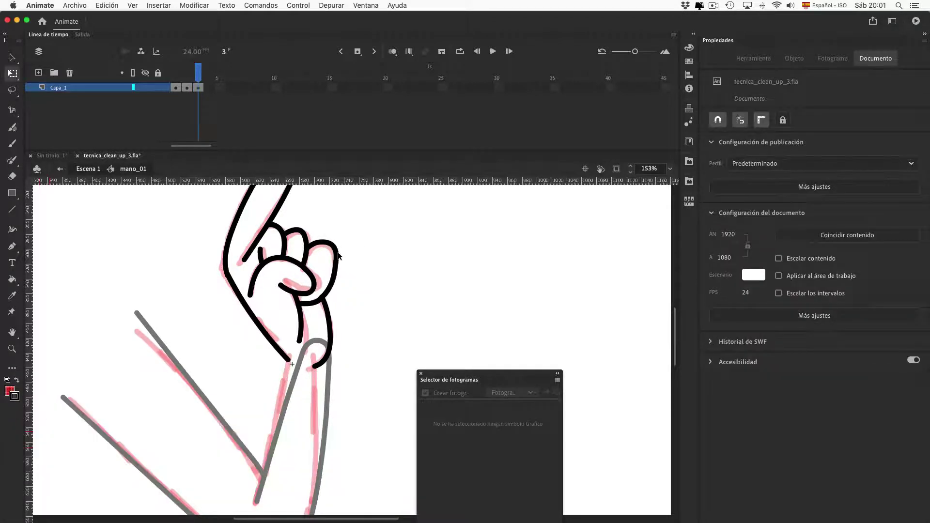
pyautogui.click(339, 256)
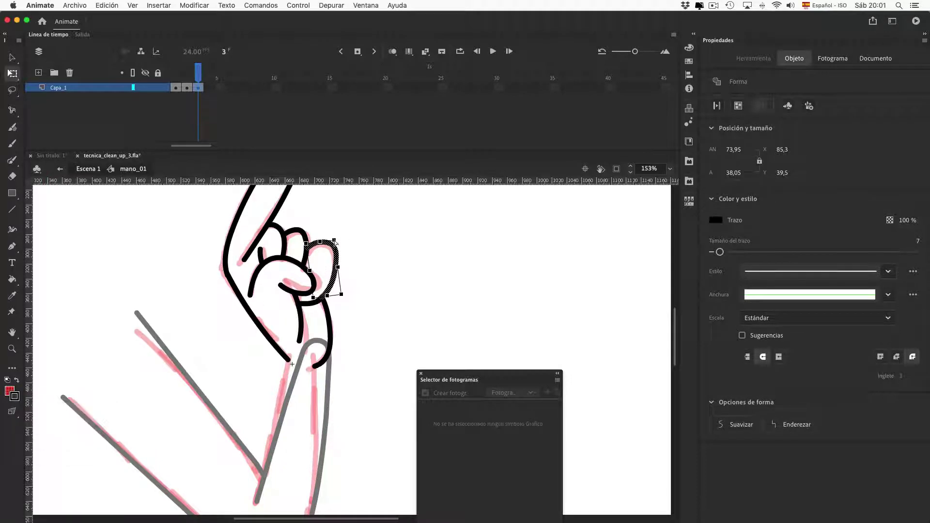
pyautogui.moveTo(334, 241); pyautogui.dragTo(333, 242)
# Return to the scene and switch the hand instance at frame 7 to symbol frame 3 with the frame picker.
pyautogui.press('v')
pyautogui.doubleClick(390, 264)
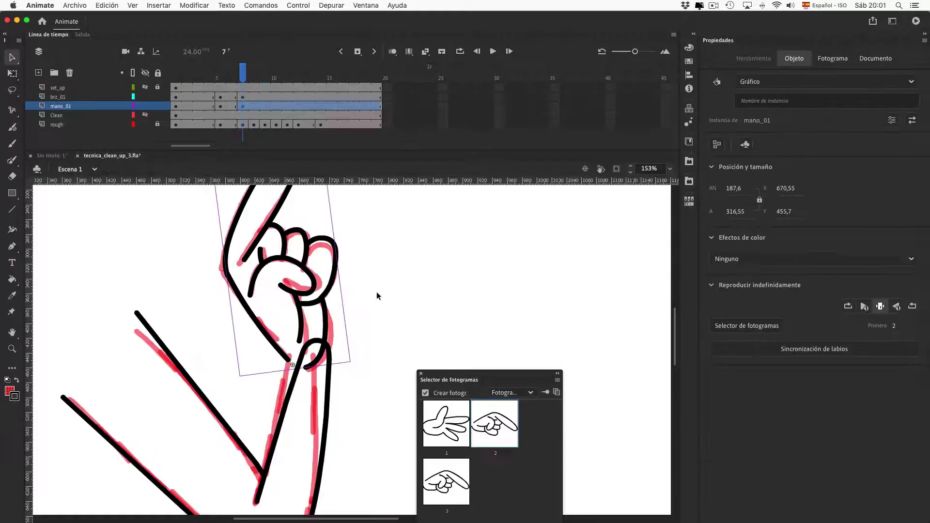
pyautogui.click(460, 489)
# Open the brz_01 arm symbol for editing from scene frame 7 and add a keyframe at its frame 4.
pyautogui.press('super+minus')
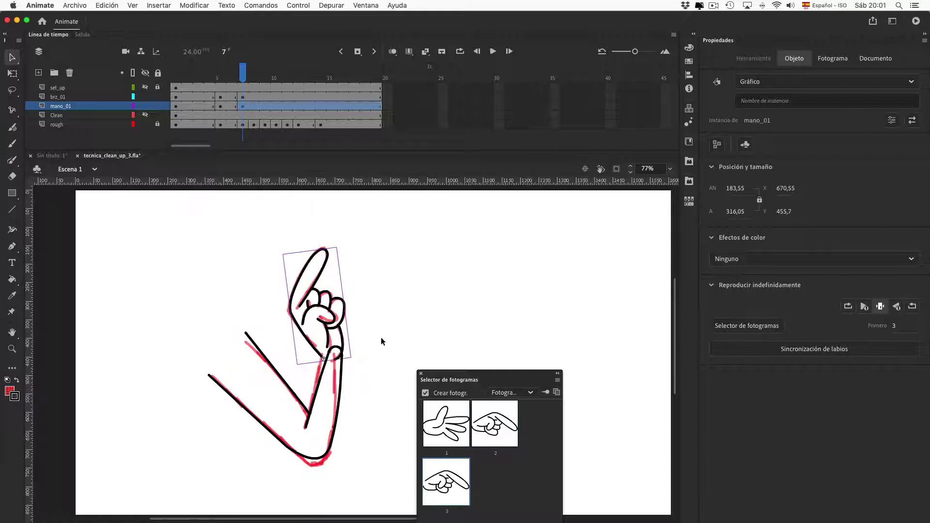
pyautogui.click(348, 325)
pyautogui.doubleClick(349, 328)
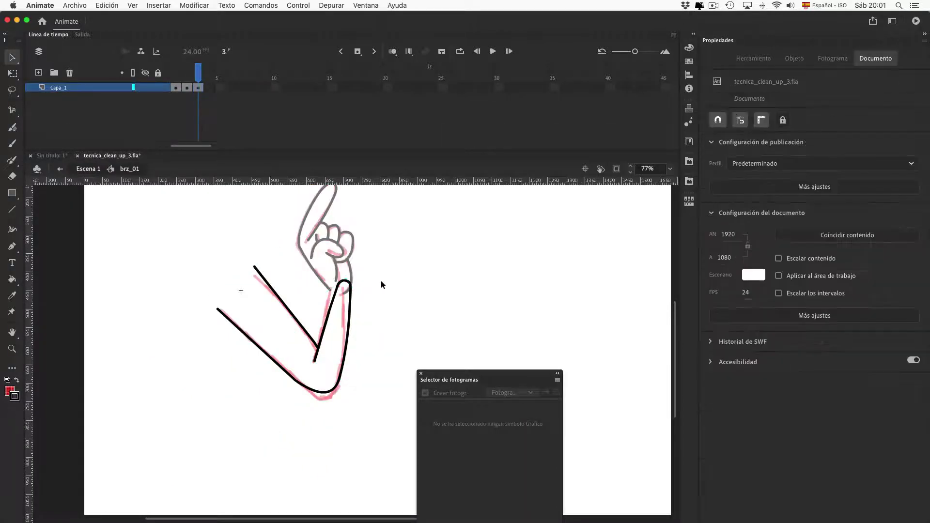
pyautogui.click(358, 299)
pyautogui.click(217, 87)
pyautogui.press('F6')
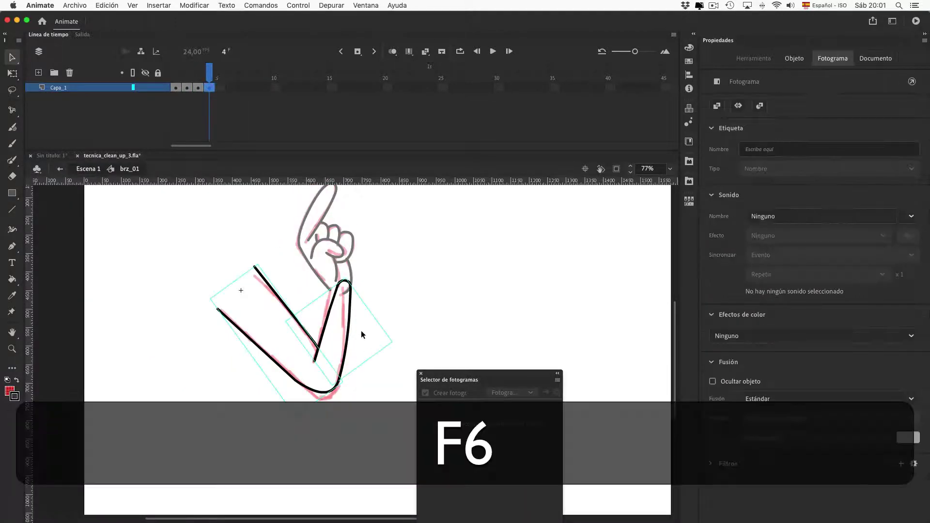
# Return to the scene, switch the arm instance at frame 7 to symbol frame 4, and nudge it down and left.
pyautogui.press('super+plus')
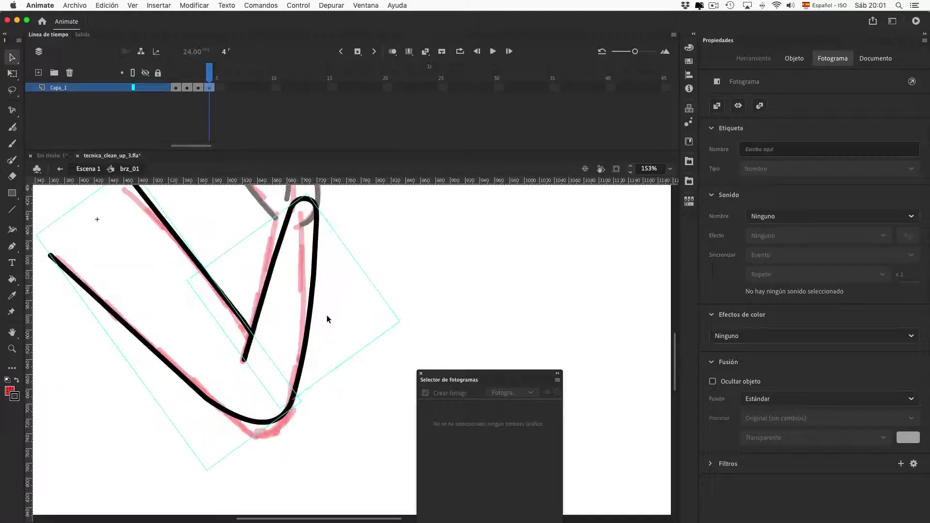
pyautogui.click(292, 450)
pyautogui.click(89, 170)
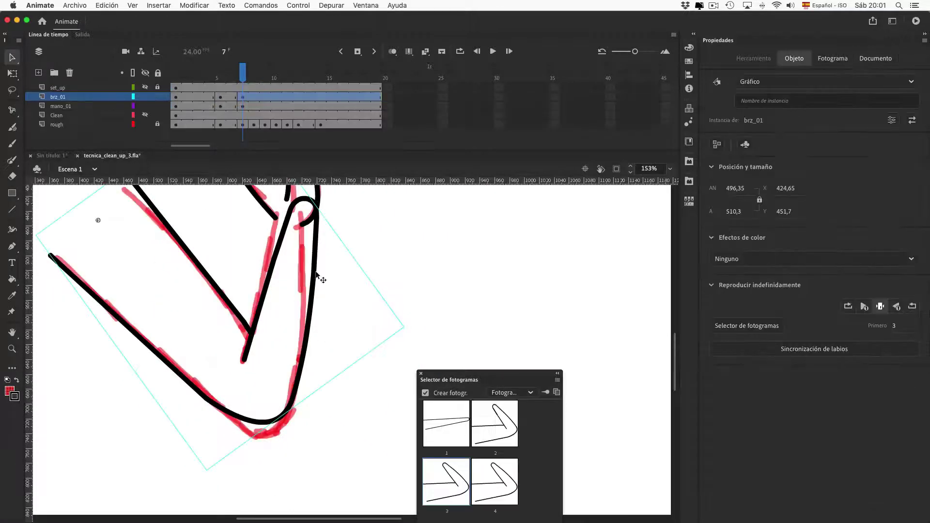
pyautogui.click(497, 495)
pyautogui.hotkey('shift', 'Down')
pyautogui.hotkey('shift', 'Left')
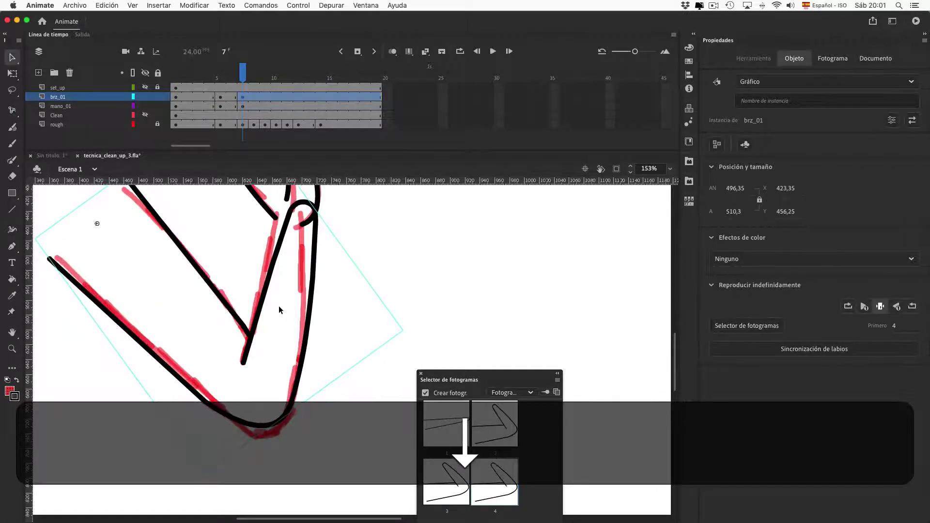
# Reopen the arm symbol's frame 4 and transform the forearm outline to align with the rough forearm.
pyautogui.doubleClick(278, 306)
pyautogui.click(315, 300)
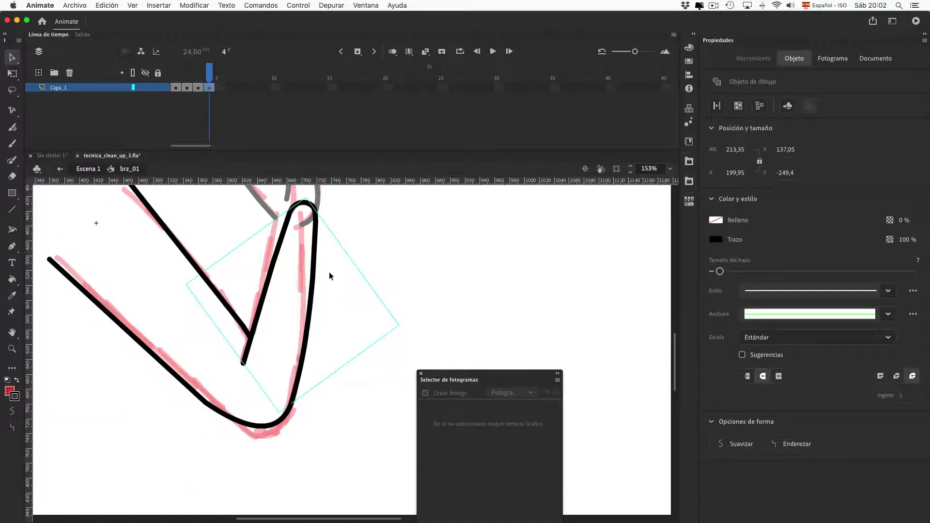
pyautogui.press('q')
pyautogui.moveTo(307, 193)
pyautogui.mouseDown()
pyautogui.moveTo(277, 186)
pyautogui.moveTo(293, 192)
pyautogui.mouseUp()
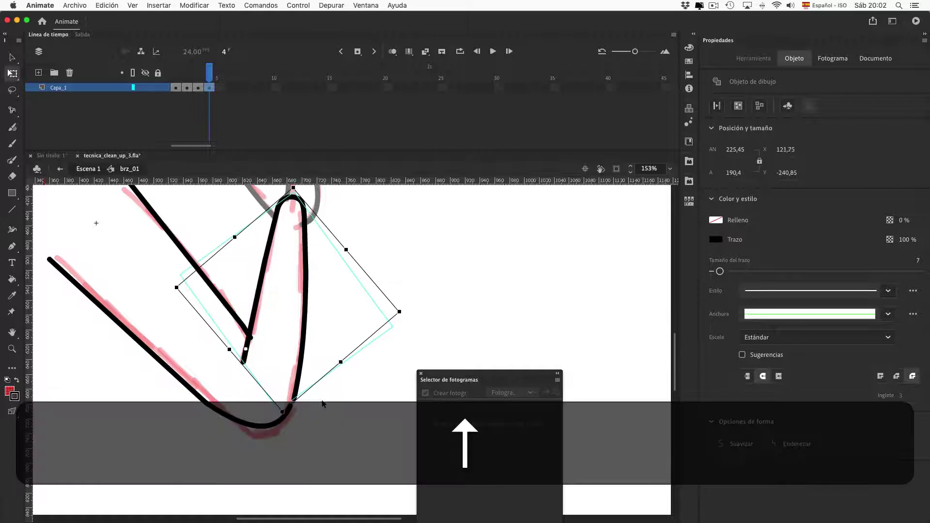
pyautogui.click(327, 407)
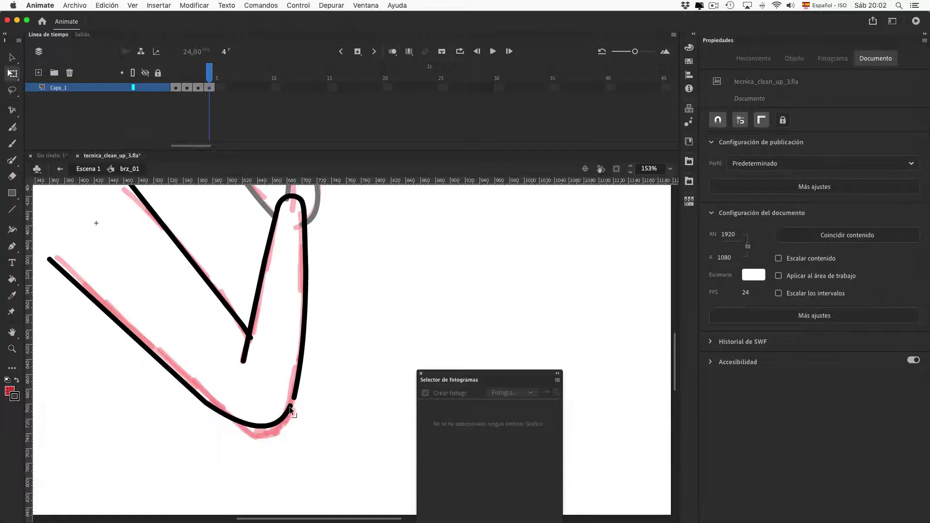
# Extend the forearm outline's lower end to meet the elbow curve inside its drawing object, and return to the scene.
pyautogui.doubleClick(295, 398)
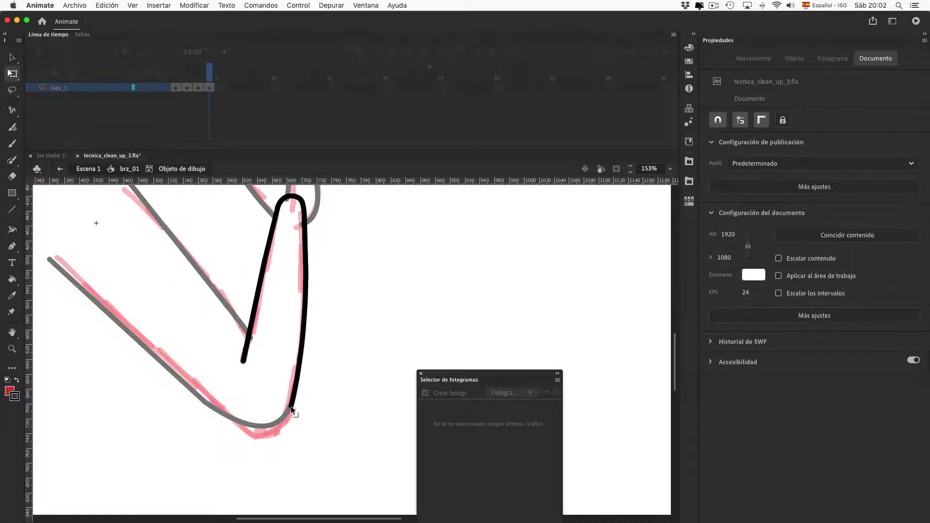
pyautogui.doubleClick(321, 380)
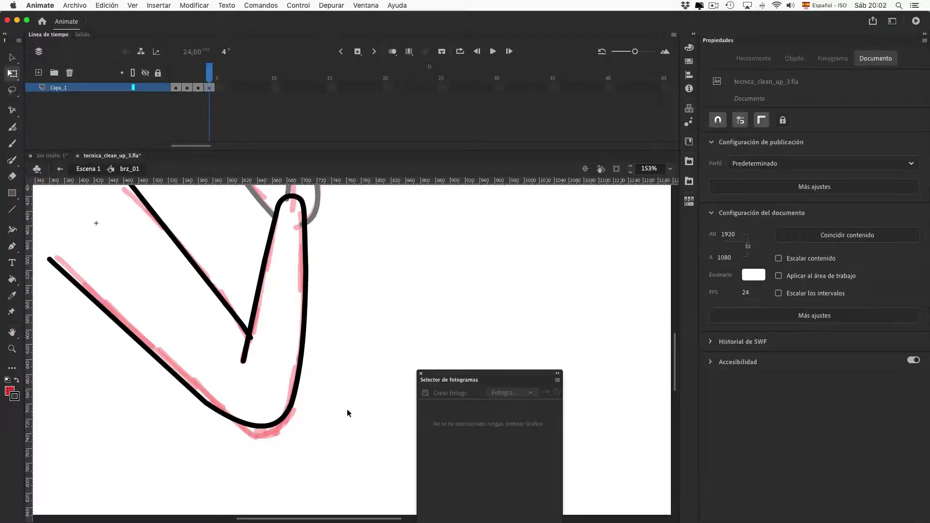
pyautogui.click(106, 172)
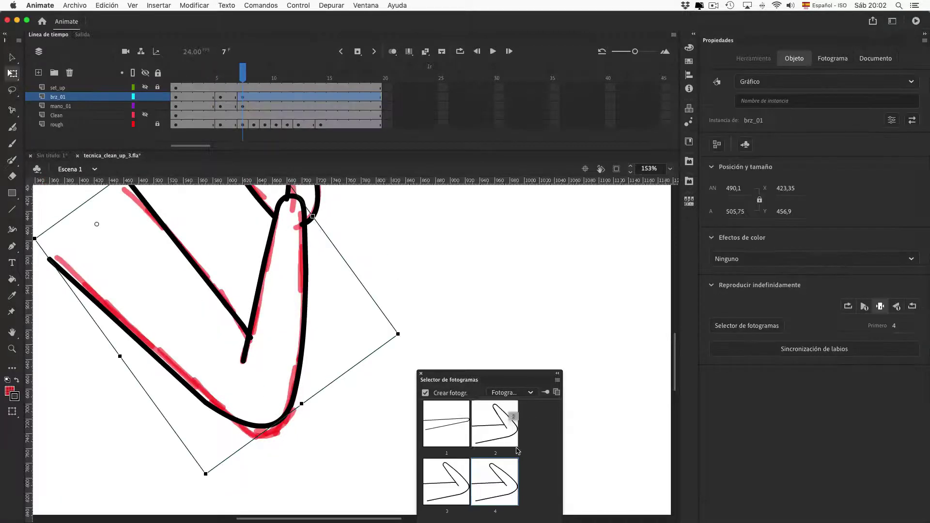
# Reshape the elbow curve and its join with the outer upper-arm line in brz_01's frame 4 to follow the rough.
pyautogui.doubleClick(273, 429)
pyautogui.moveTo(272, 428); pyautogui.dragTo(277, 434)
pyautogui.press('super+z')
pyautogui.press('super+z')
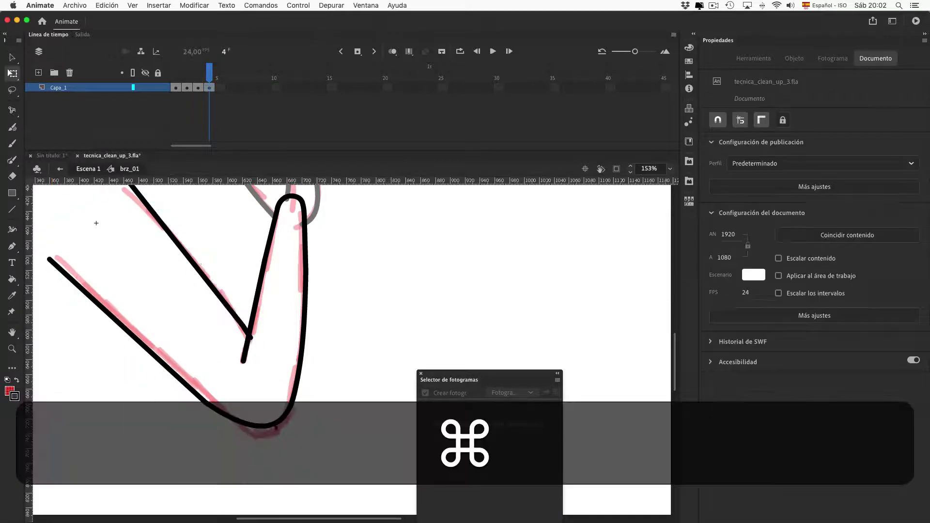
pyautogui.doubleClick(273, 426)
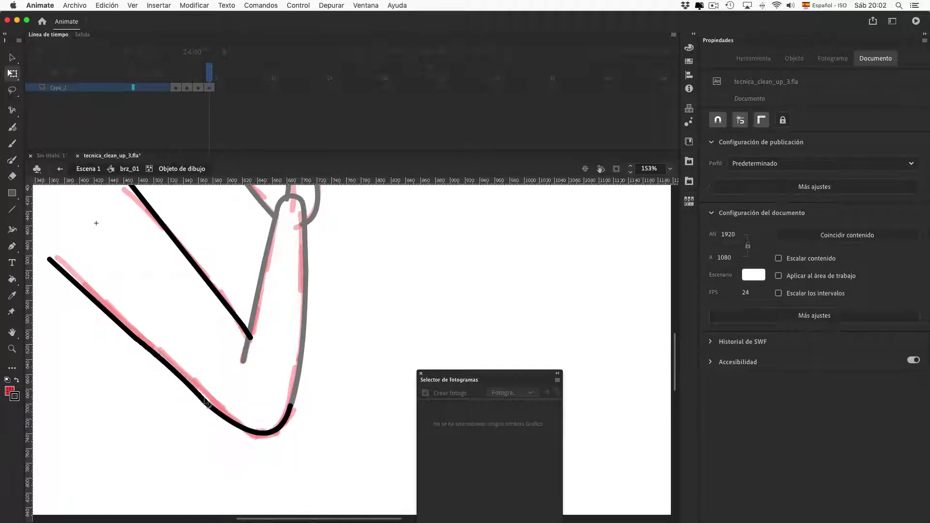
pyautogui.moveTo(206, 402); pyautogui.dragTo(214, 407)
pyautogui.doubleClick(288, 441)
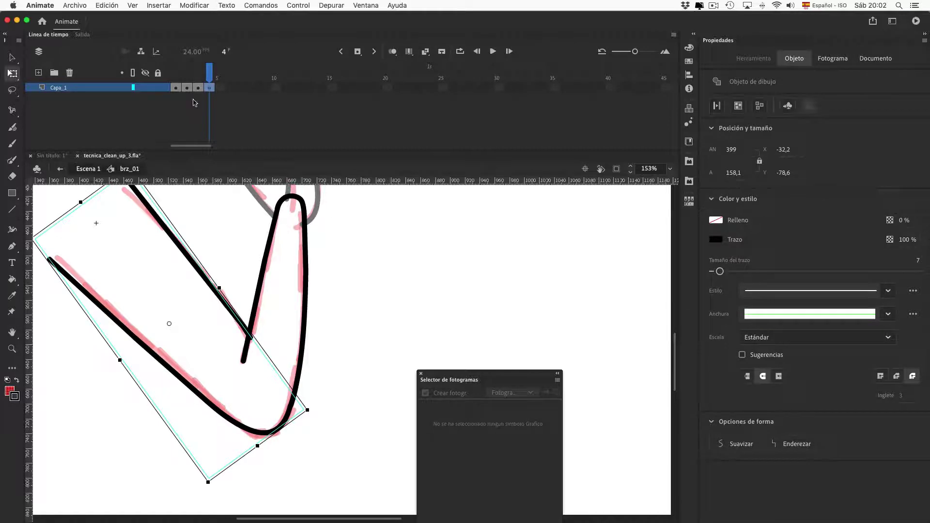
# Add keyframes at scene frame 8 on the brz_01 and mano_01 layers.
pyautogui.click(255, 96)
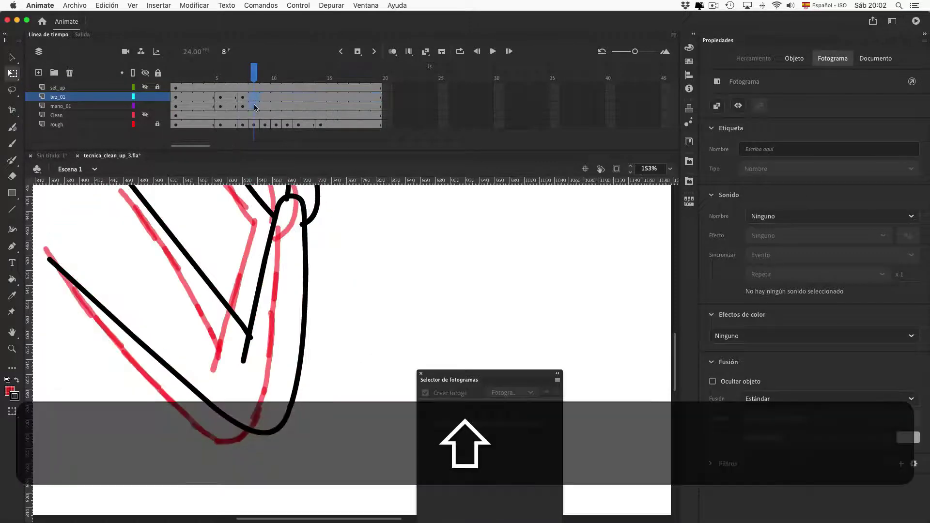
pyautogui.keyDown('shift'); pyautogui.click(254, 104); pyautogui.keyUp('shift')
pyautogui.press('F6')
pyautogui.press('super+minus')
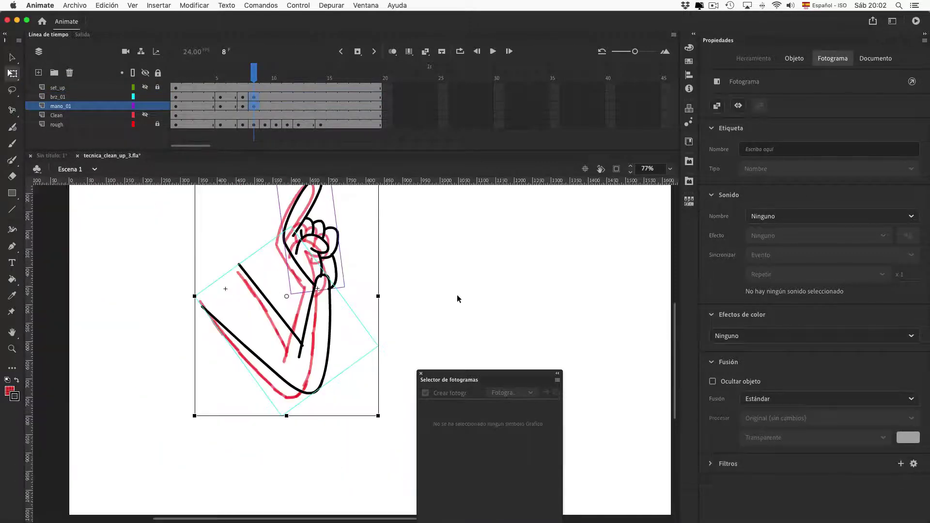
# Move and rotate the hand instance at frame 8 to line up with the rough hand.
pyautogui.click(457, 296)
pyautogui.click(335, 274)
pyautogui.hotkey('shift', 'Left')
pyautogui.hotkey('shift', 'Left')
pyautogui.moveTo(349, 240); pyautogui.dragTo(351, 242)
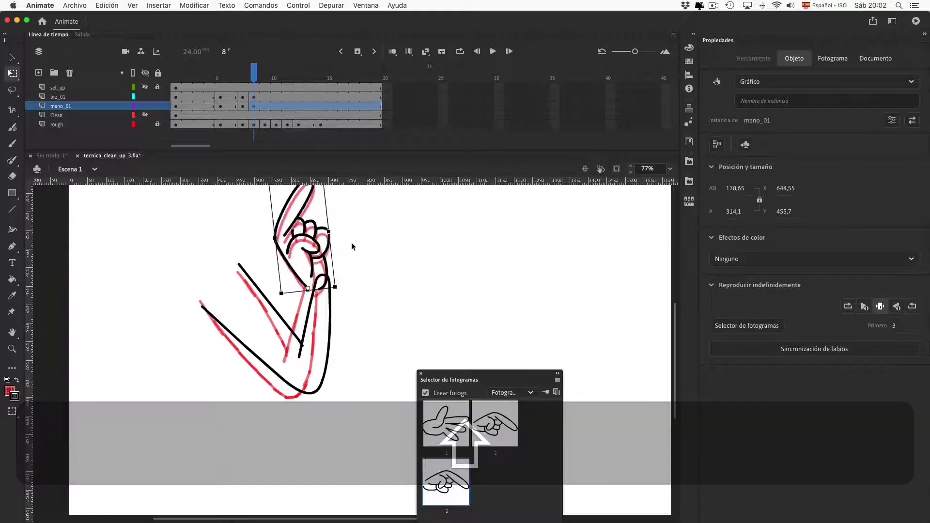
pyautogui.press('Down')
pyautogui.press('Down')
pyautogui.press('Down')
pyautogui.press('Down')
pyautogui.press('Left')
pyautogui.press('Left')
pyautogui.press('Left')
pyautogui.press('Left')
pyautogui.moveTo(410, 276); pyautogui.dragTo(355, 321)
pyautogui.press('Right')
pyautogui.press('Right')
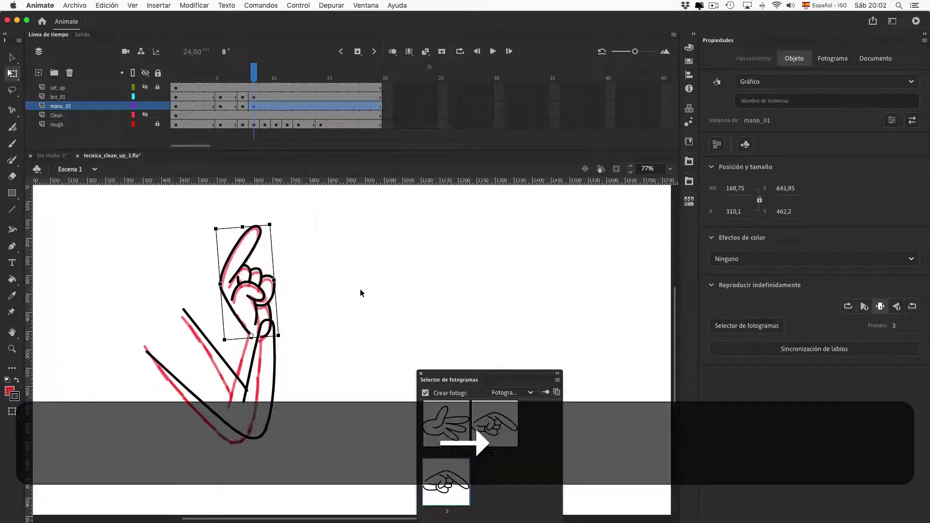
pyautogui.press('Up')
pyautogui.press('Down')
pyautogui.press('Down')
pyautogui.press('Down')
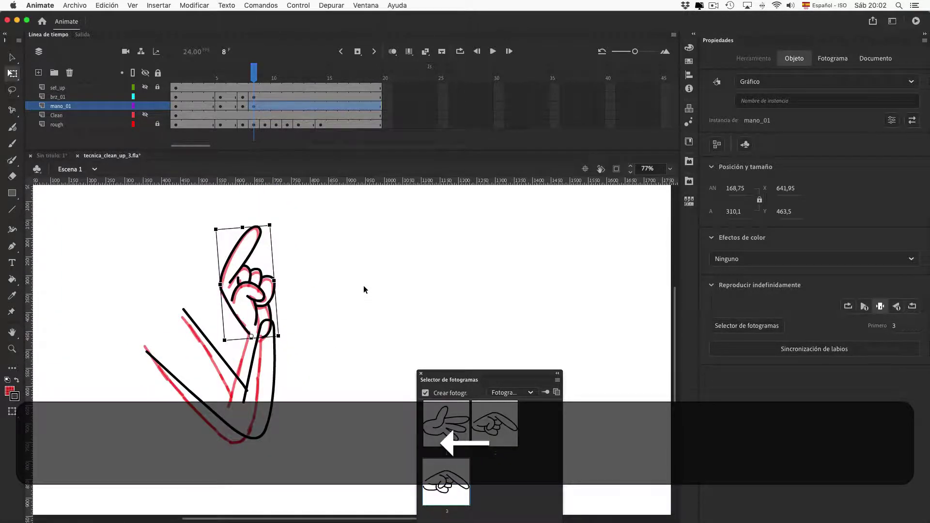
# Run the "Duplicar frame dentro y ver fuera" command on the hand instance at frame 8.
pyautogui.click(260, 9)
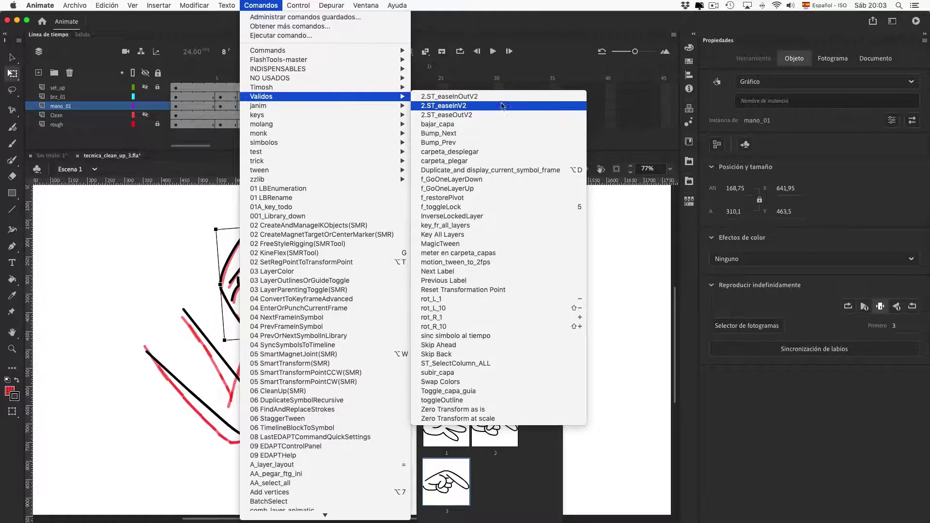
pyautogui.moveTo(328, 87)
pyautogui.moveTo(337, 72)
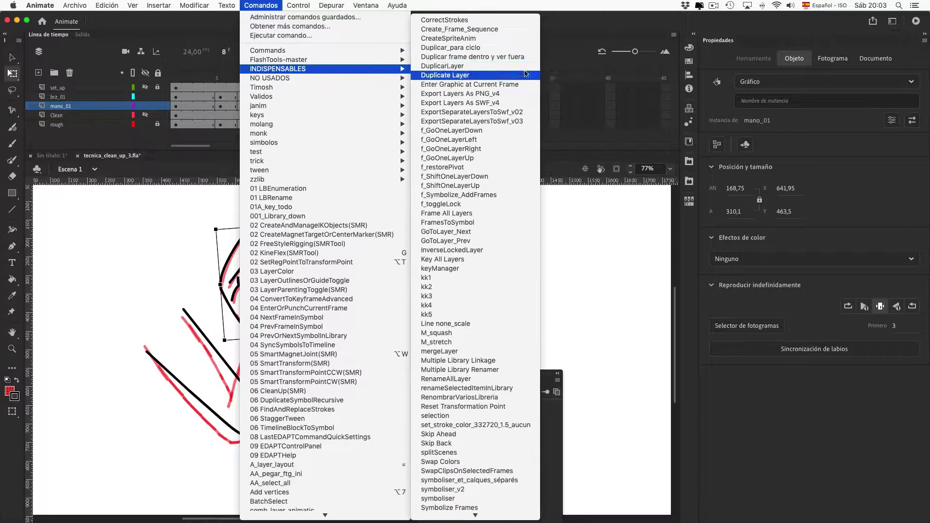
pyautogui.click(519, 58)
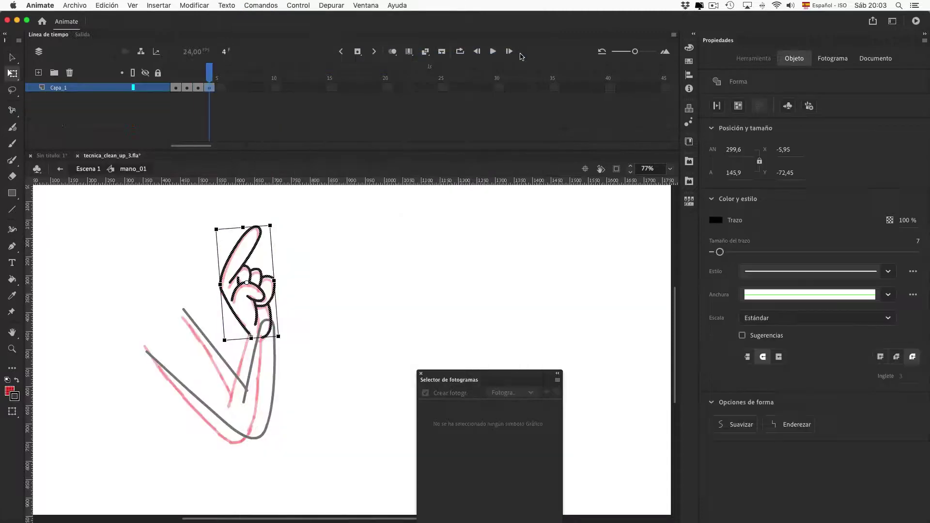
# Warp the hand outline in mano_01's frame 4 with an Envelope transform to fit the rough hand, and return to the scene.
pyautogui.click(12, 349)
pyautogui.moveTo(192, 213); pyautogui.dragTo(351, 379)
pyautogui.click(12, 74)
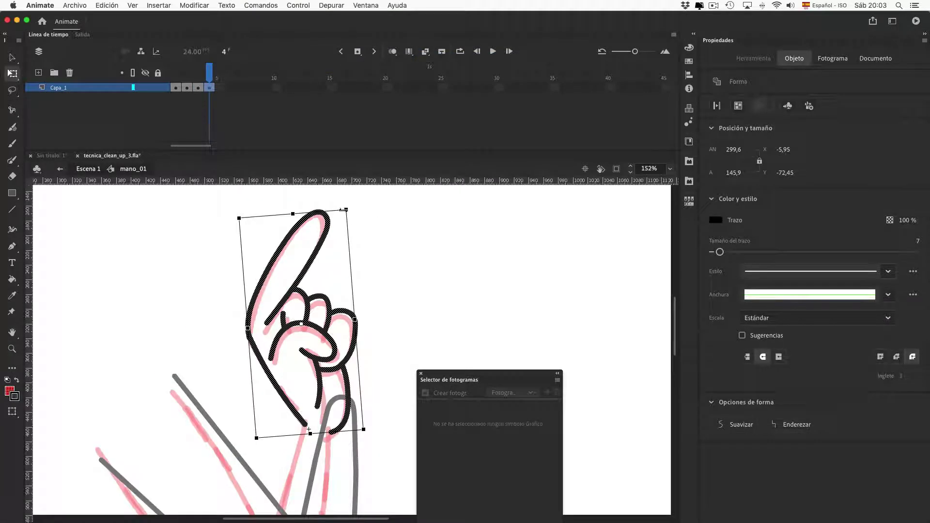
pyautogui.click(12, 411)
pyautogui.click(39, 453)
pyautogui.moveTo(346, 216); pyautogui.dragTo(342, 210)
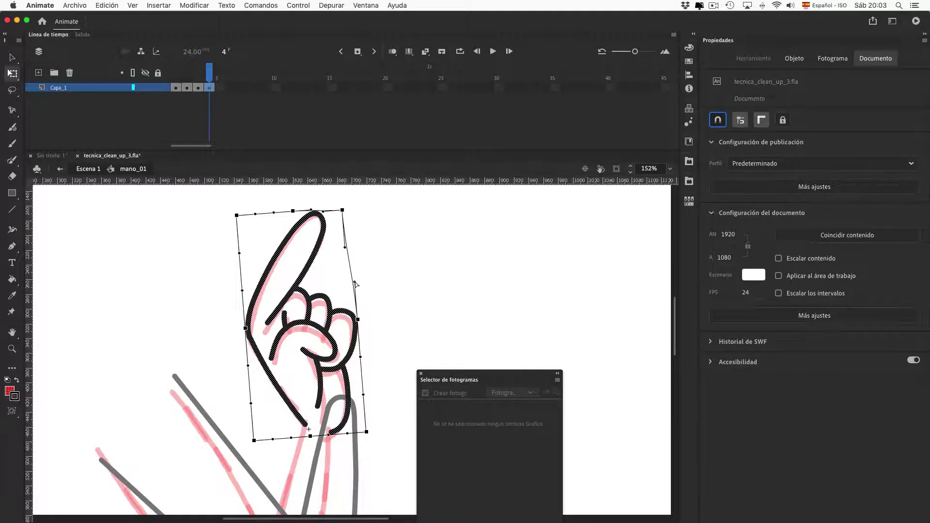
pyautogui.moveTo(355, 282); pyautogui.dragTo(355, 322)
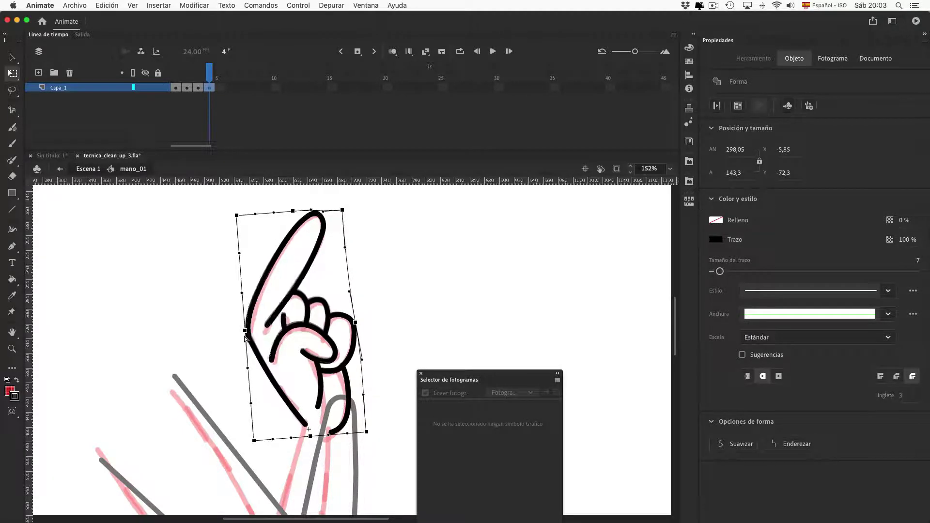
pyautogui.click(386, 336)
pyautogui.doubleClick(386, 328)
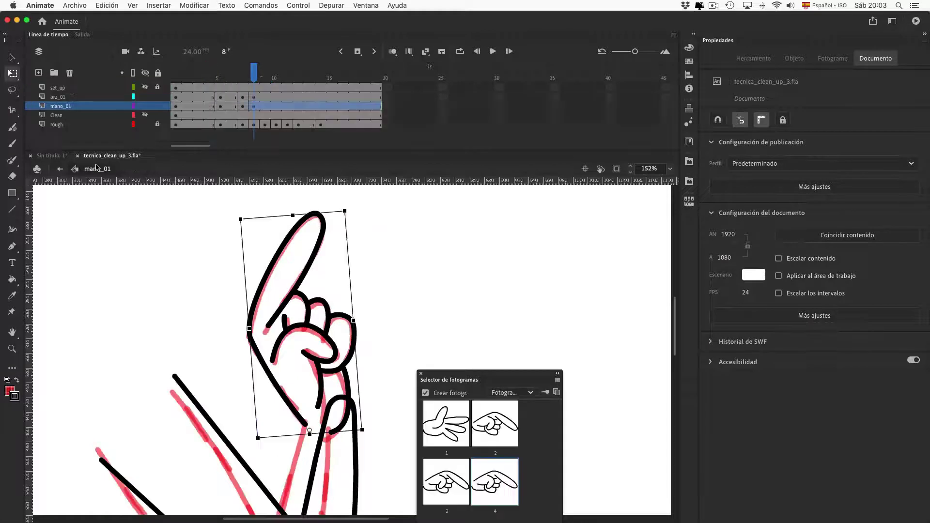
# Move the frame picker aside, then rotate and reposition the arm instance at frame 8 over the rough arm.
pyautogui.moveTo(460, 379); pyautogui.dragTo(521, 259)
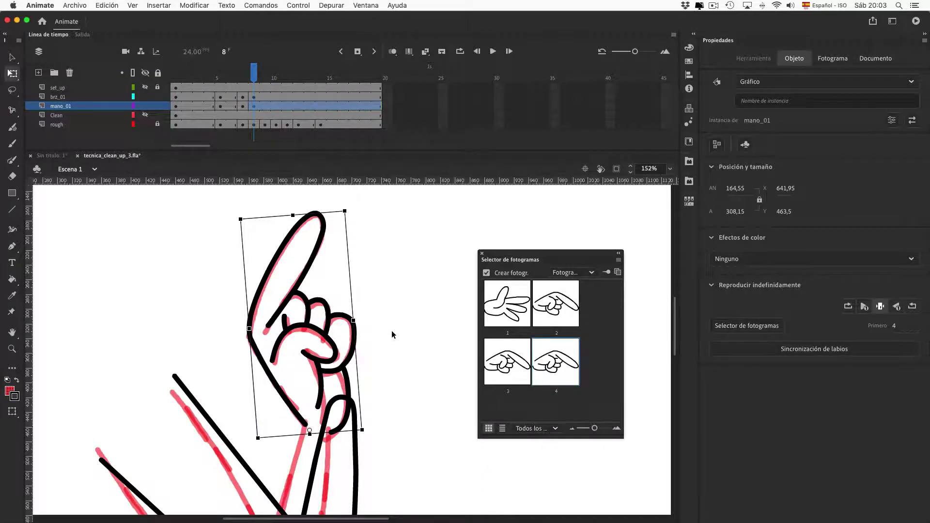
pyautogui.click(392, 360)
pyautogui.scroll(-5, 392, 344)
pyautogui.click(381, 315)
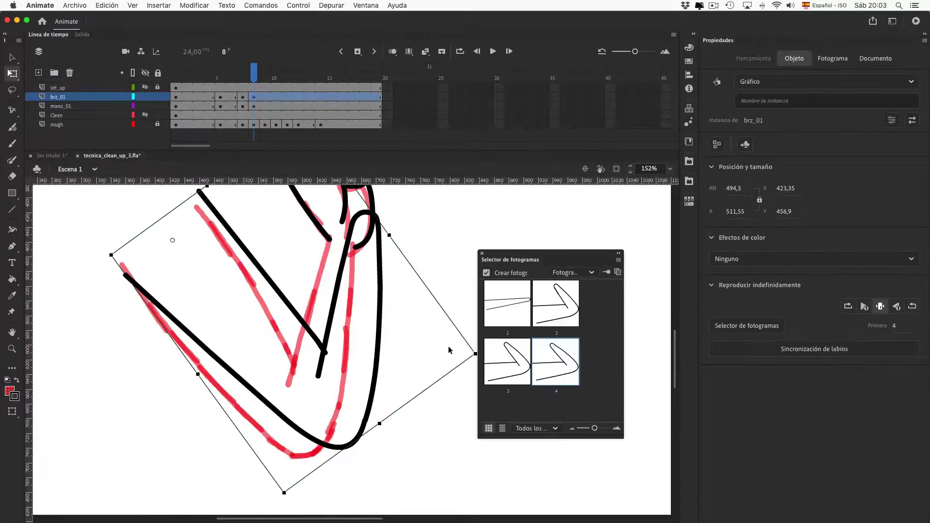
pyautogui.moveTo(473, 341); pyautogui.dragTo(450, 392)
pyautogui.press('Left')
pyautogui.press('Left')
pyautogui.press('Down')
pyautogui.press('Down')
pyautogui.press('Left')
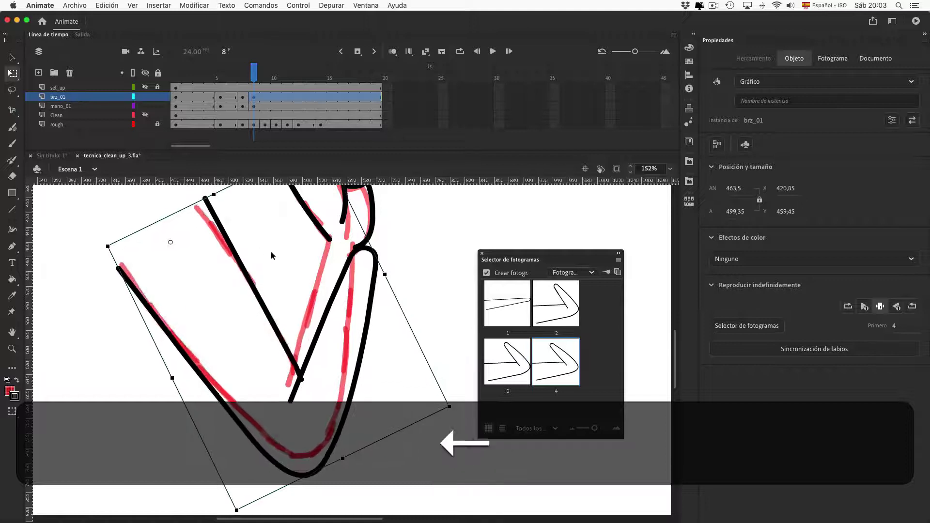
pyautogui.hotkey('shift', 'Left')
pyautogui.hotkey('shift', 'Left')
pyautogui.hotkey('shift', 'Down')
pyautogui.press('Right')
pyautogui.press('Right')
pyautogui.press('Right')
pyautogui.press('Right')
pyautogui.press('Down')
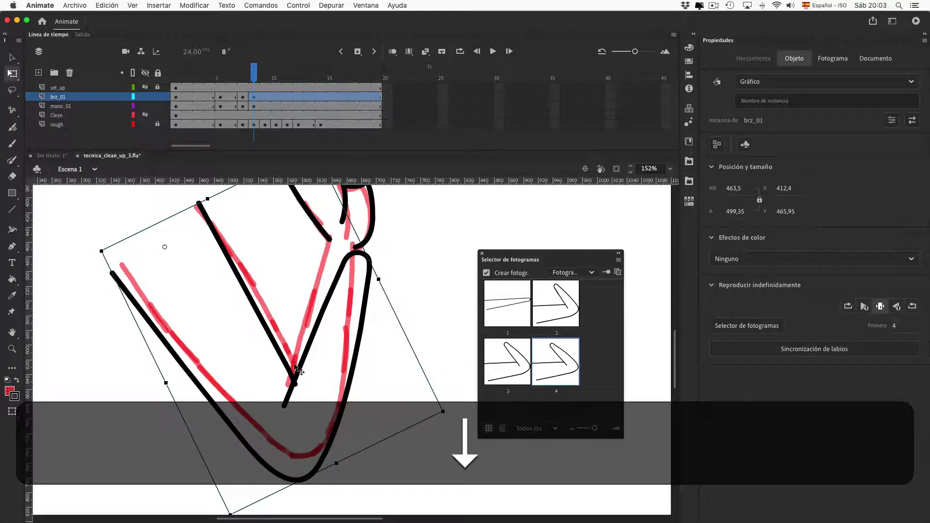
pyautogui.moveTo(442, 413); pyautogui.dragTo(454, 398)
# Run the "Duplicar frame dentro y ver fuera" command on the arm instance at frame 8.
pyautogui.click(226, 5)
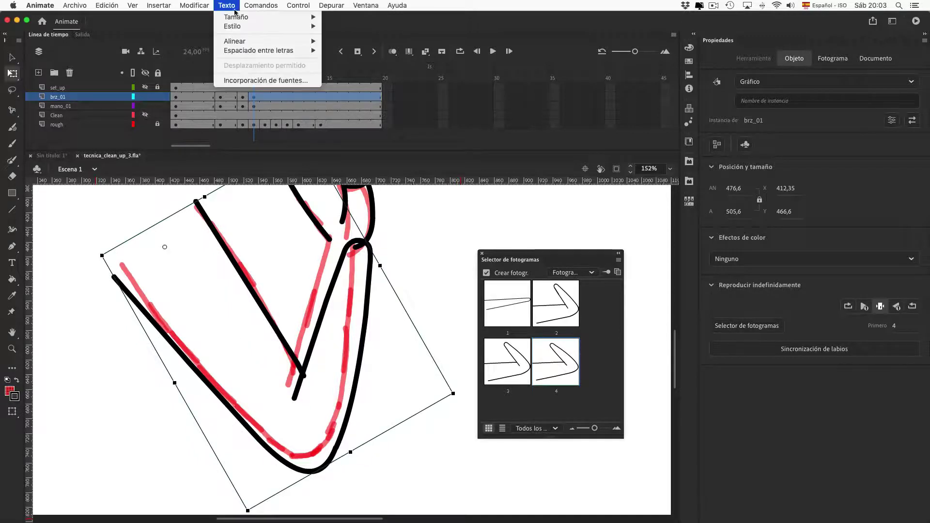
pyautogui.moveTo(260, 5)
pyautogui.moveTo(293, 69)
pyautogui.click(508, 60)
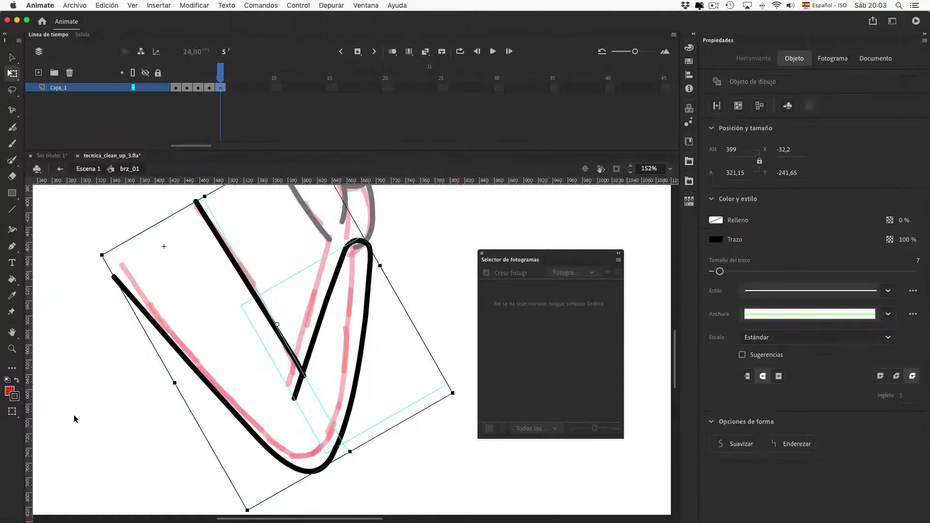
# Reshape the outer upper-arm line in brz_01's frame 5 so its shoulder end and length follow the rough.
pyautogui.click(120, 305)
pyautogui.moveTo(134, 300); pyautogui.dragTo(121, 265)
pyautogui.press('super+z')
pyautogui.click(113, 339)
pyautogui.press('v')
pyautogui.moveTo(185, 361); pyautogui.dragTo(195, 359)
# Transform the upper-arm drawing in brz_01's frame 5 to pull its elbow curve up onto the rough elbow.
pyautogui.doubleClick(310, 474)
pyautogui.doubleClick(306, 471)
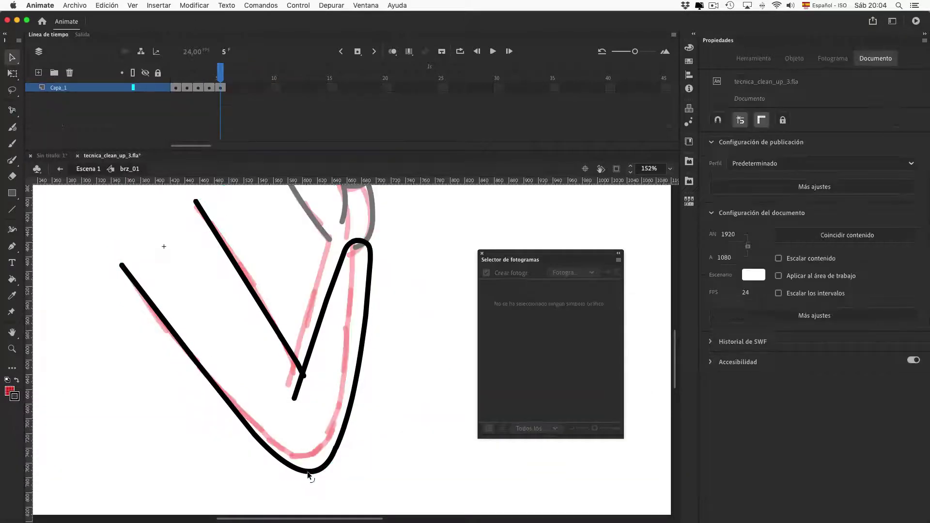
pyautogui.click(310, 473)
pyautogui.press('q')
pyautogui.moveTo(306, 481); pyautogui.dragTo(319, 452)
pyautogui.click(194, 339)
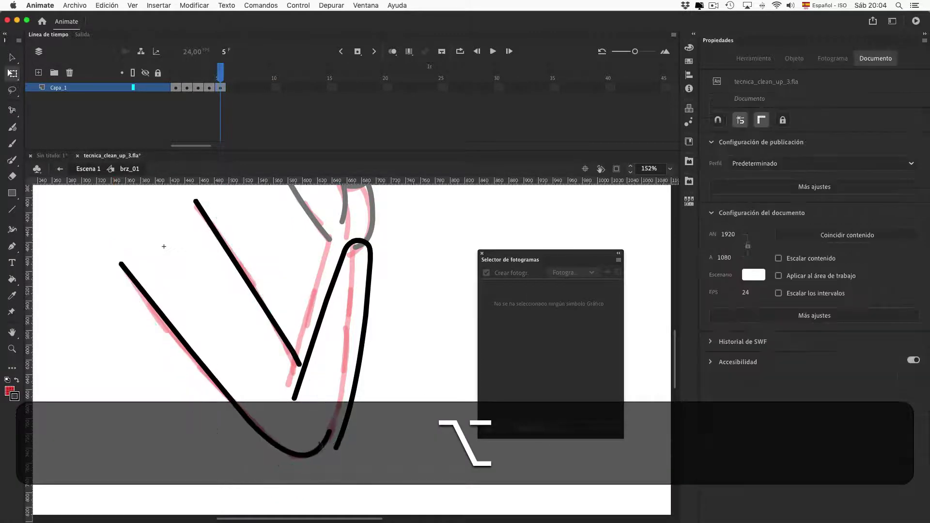
# Select all segments of the outer upper-arm line in brz_01's frame 5, then smooth and straighten them.
pyautogui.doubleClick(182, 338)
pyautogui.moveTo(181, 338); pyautogui.dragTo(177, 336)
pyautogui.click(203, 364)
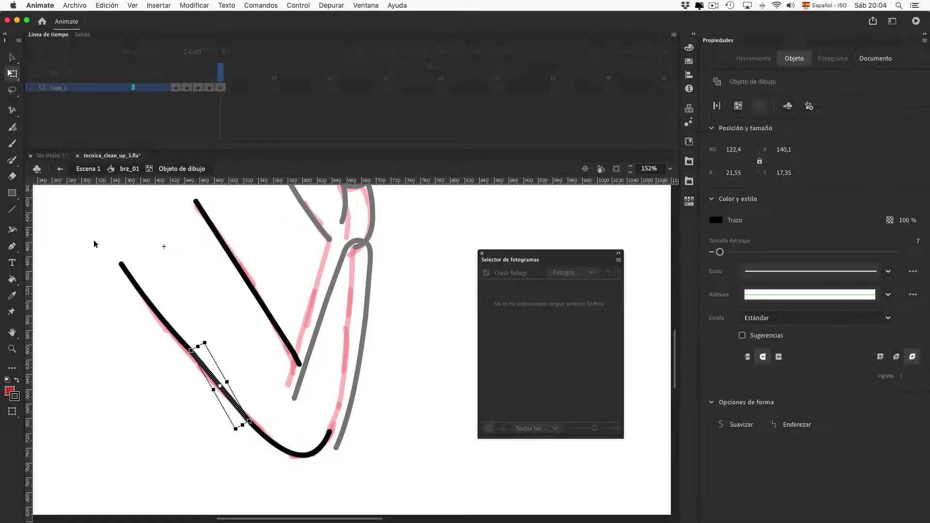
pyautogui.moveTo(91, 233)
pyautogui.mouseDown()
pyautogui.moveTo(204, 399)
pyautogui.moveTo(170, 385)
pyautogui.mouseUp()
pyautogui.moveTo(164, 297); pyautogui.dragTo(240, 443)
pyautogui.moveTo(295, 478); pyautogui.dragTo(199, 402)
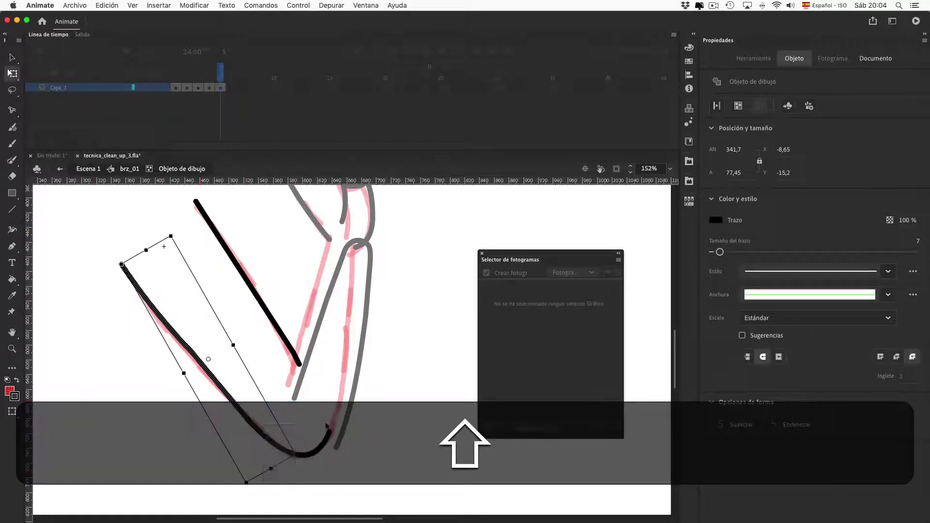
pyautogui.press('v')
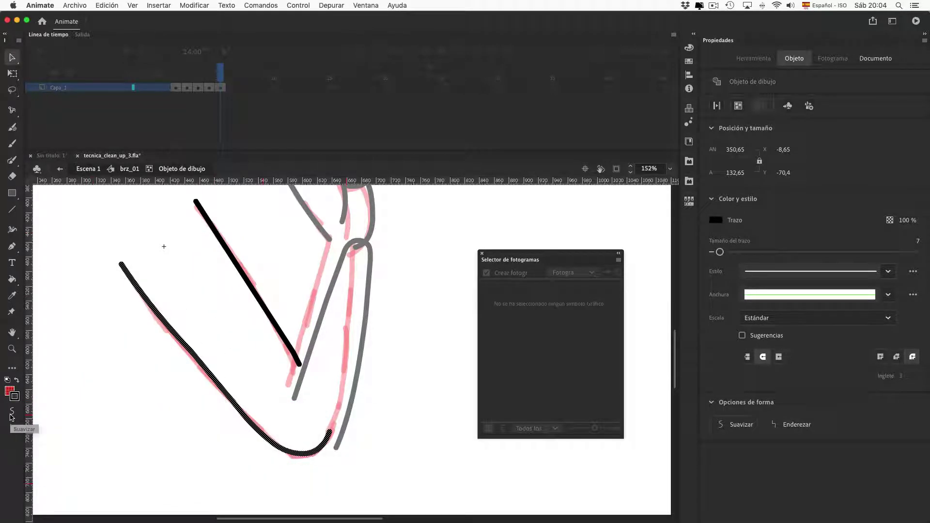
pyautogui.click(11, 414)
pyautogui.click(12, 430)
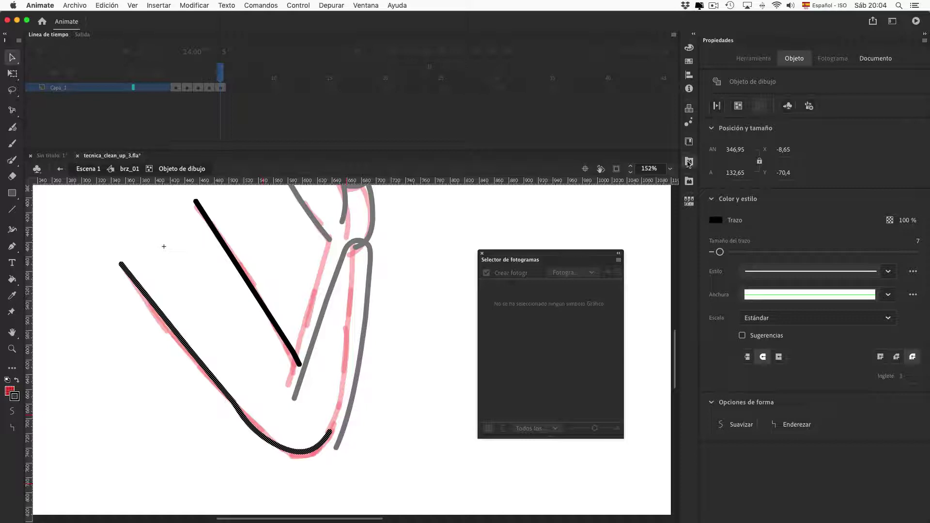
# Apply Chensmooth at 50, 100 and 10 to the selected outer upper-arm line.
pyautogui.click(689, 181)
pyautogui.click(619, 193)
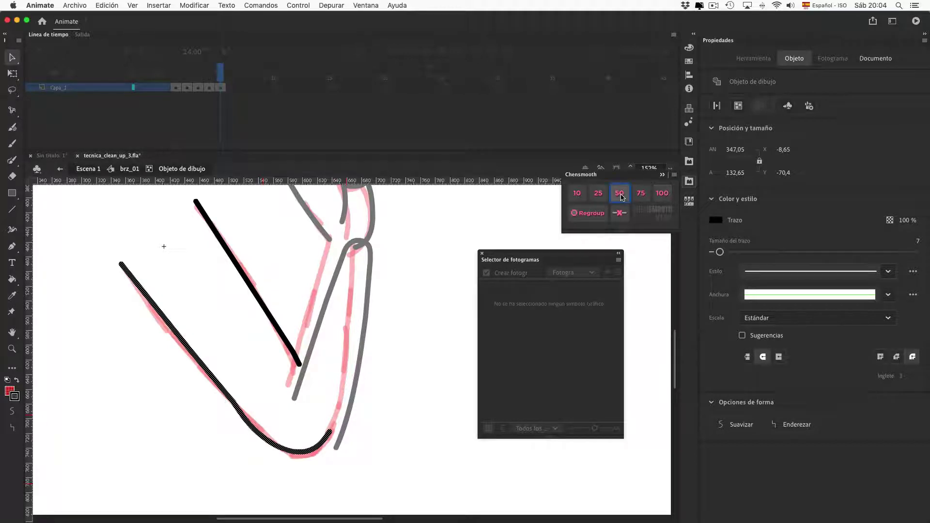
pyautogui.click(665, 195)
pyautogui.click(577, 193)
pyautogui.click(191, 451)
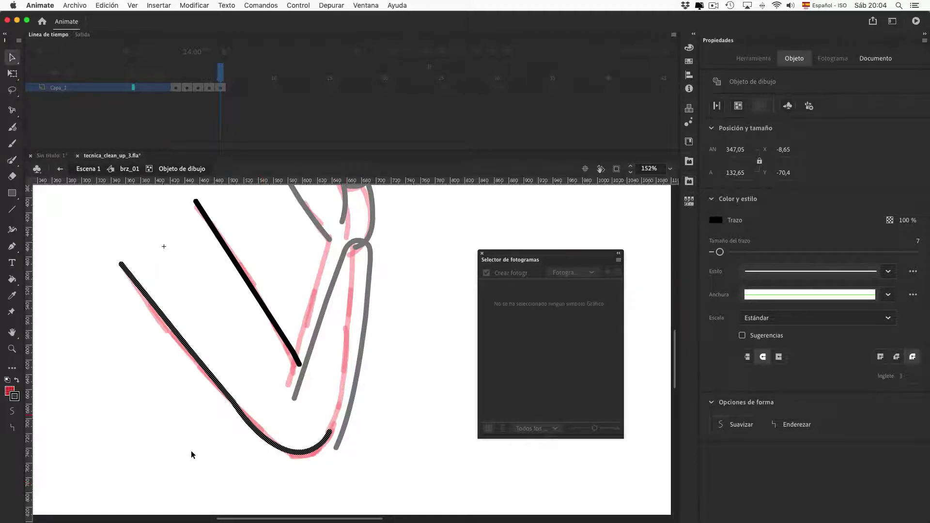
# Remove the two middle anchor points of the outer upper-arm line and extend the elbow anchor's handle until the curve follows the rough.
pyautogui.click(225, 400)
pyautogui.press('Delete')
pyautogui.press('BackSpace')
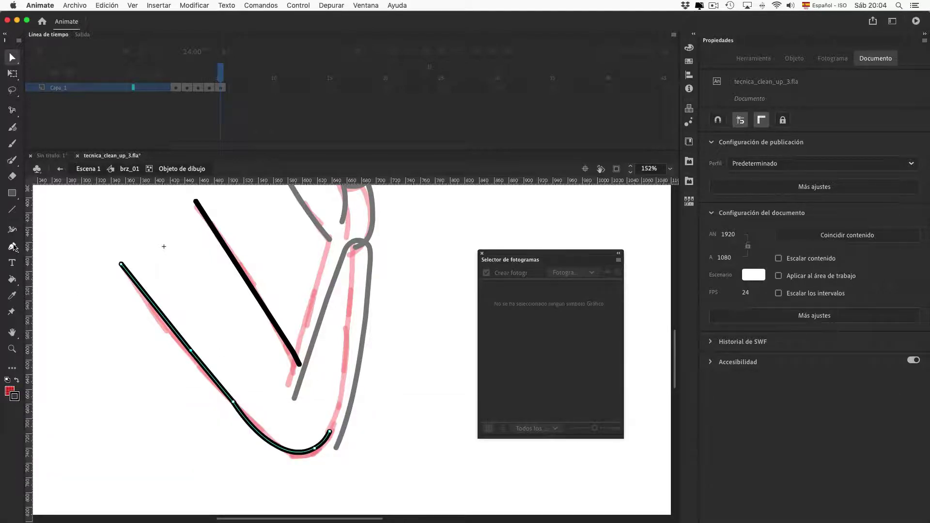
pyautogui.click(13, 247)
pyautogui.click(67, 276)
pyautogui.click(190, 350)
pyautogui.click(233, 401)
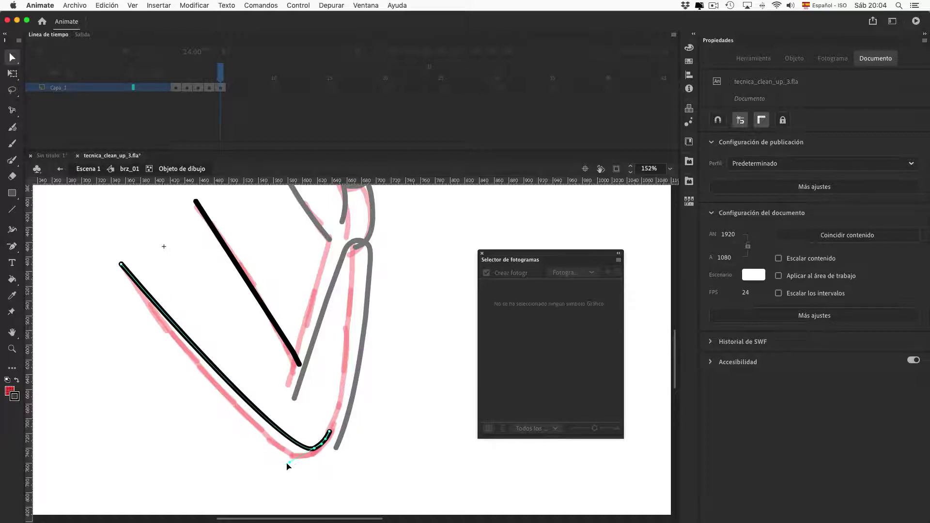
pyautogui.moveTo(288, 466)
pyautogui.mouseDown()
pyautogui.moveTo(293, 502)
pyautogui.moveTo(276, 494)
pyautogui.mouseUp()
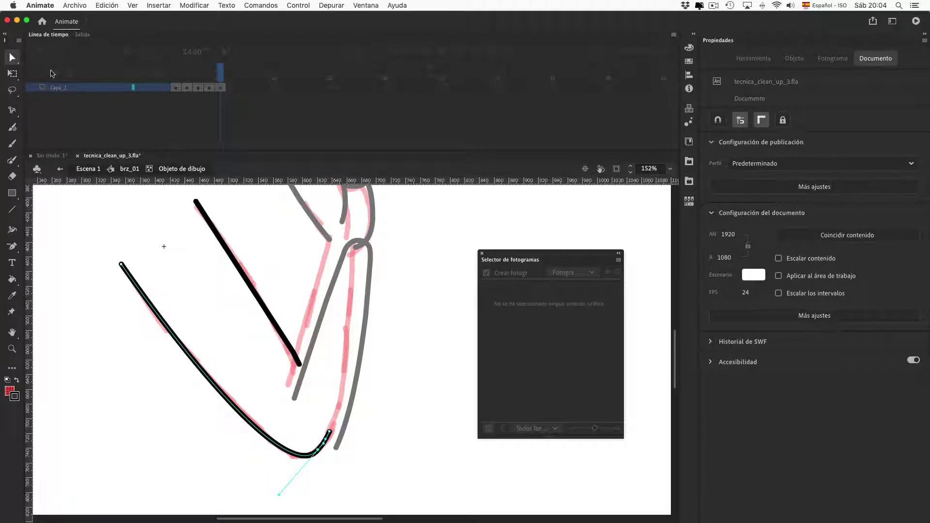
pyautogui.click(380, 403)
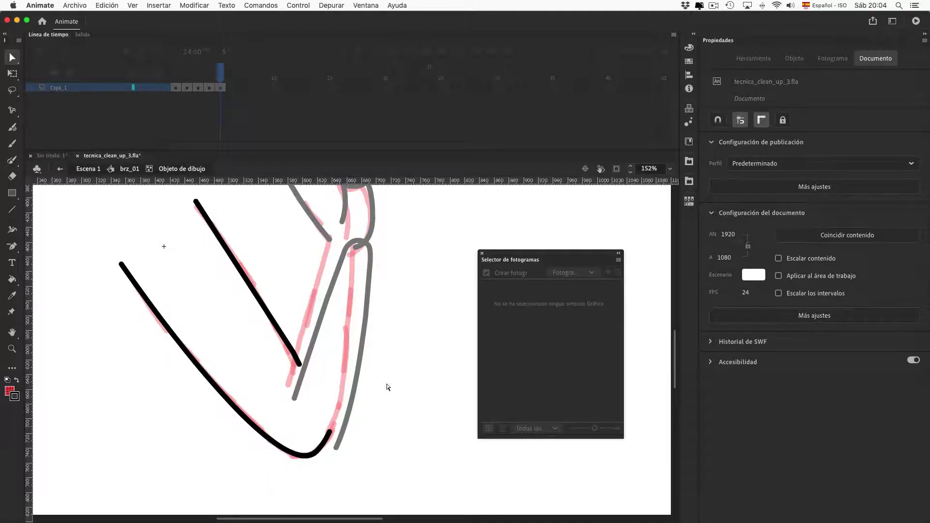
# Move and rotate the forearm drawing in brz_01's frame 5 so it lies over the rough forearm.
pyautogui.doubleClick(386, 384)
pyautogui.click(361, 352)
pyautogui.hotkey('shift', 'Left')
pyautogui.hotkey('shift', 'Up')
pyautogui.hotkey('shift', 'Left')
pyautogui.hotkey('shift', 'Up')
pyautogui.hotkey('shift', 'Left')
pyautogui.press('Right')
pyautogui.press('Right')
pyautogui.press('Right')
pyautogui.press('Right')
pyautogui.press('Right')
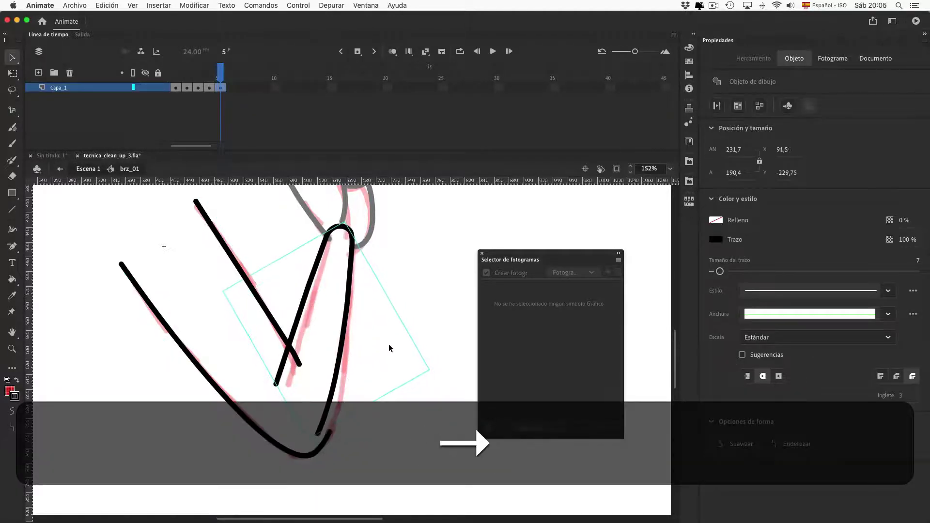
pyautogui.press('Right')
pyautogui.press('Right')
pyautogui.press('Right')
pyautogui.press('-')
pyautogui.press('-')
pyautogui.moveTo(343, 348); pyautogui.dragTo(349, 354)
# Extend the forearm's outer line to meet the elbow curve, and trim the inner upper-arm line where it crosses the forearm.
pyautogui.doubleClick(344, 416)
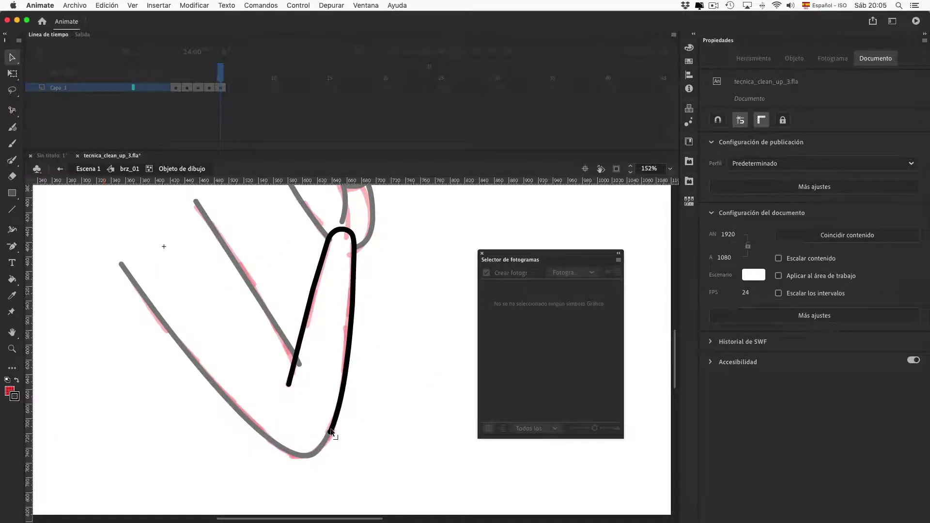
pyautogui.doubleClick(321, 349)
pyautogui.doubleClick(286, 335)
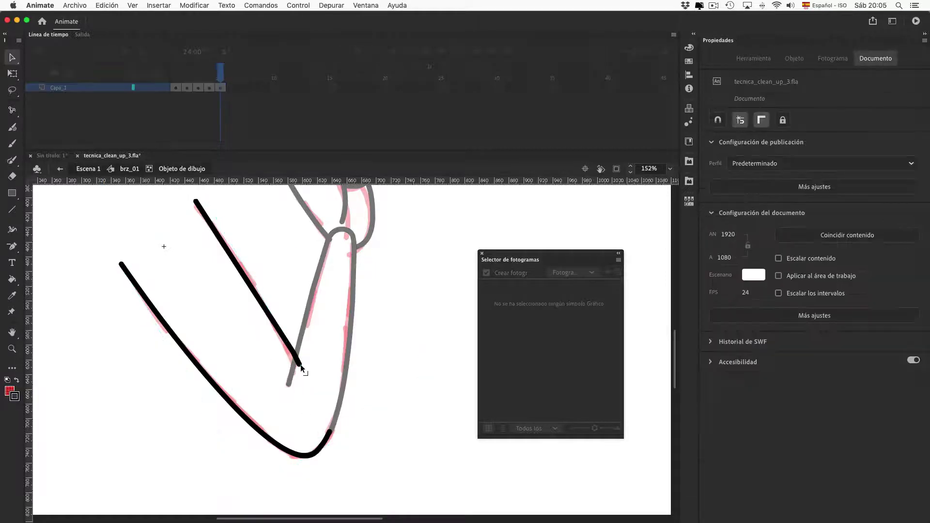
pyautogui.moveTo(327, 398); pyautogui.dragTo(293, 337)
pyautogui.press('BackSpace')
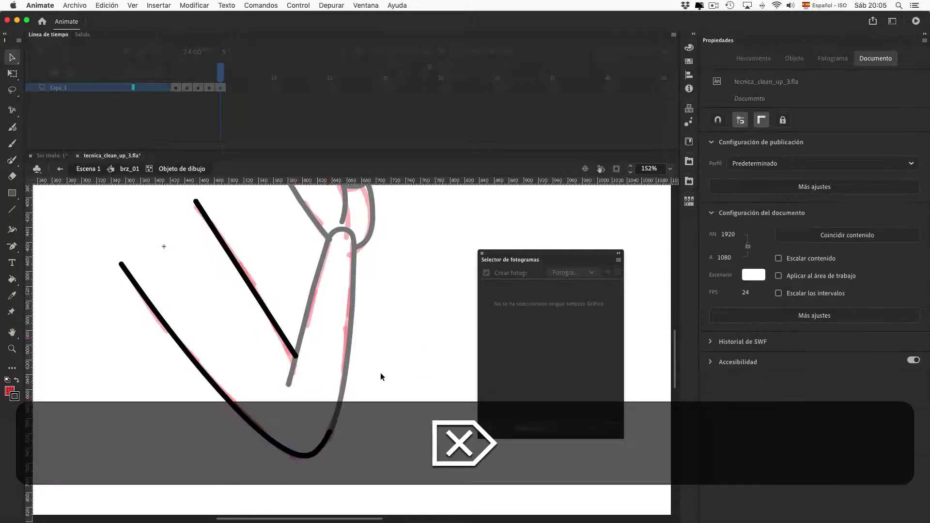
pyautogui.doubleClick(379, 373)
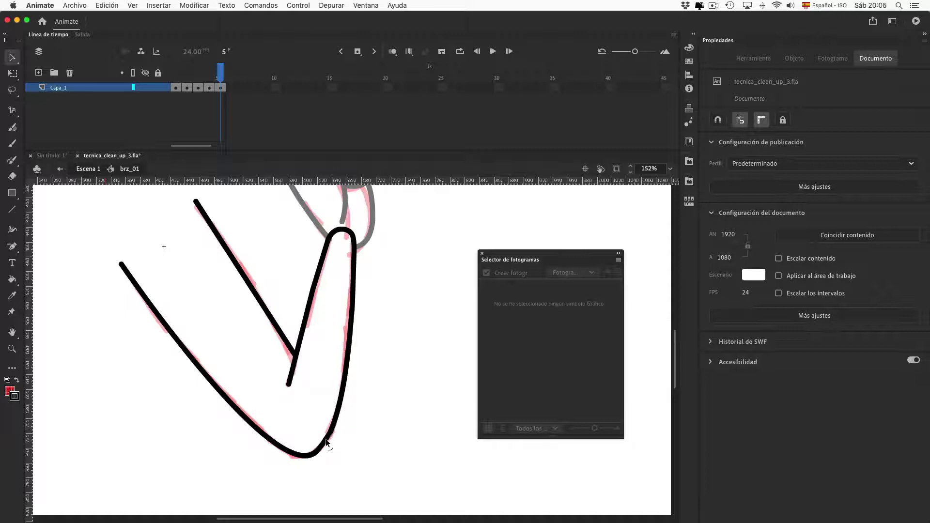
# Adjust the elbow curve of the outer upper-arm line and smooth it so it flows into the forearm.
pyautogui.moveTo(326, 440); pyautogui.dragTo(327, 441)
pyautogui.doubleClick(304, 459)
pyautogui.moveTo(261, 479); pyautogui.dragTo(355, 421)
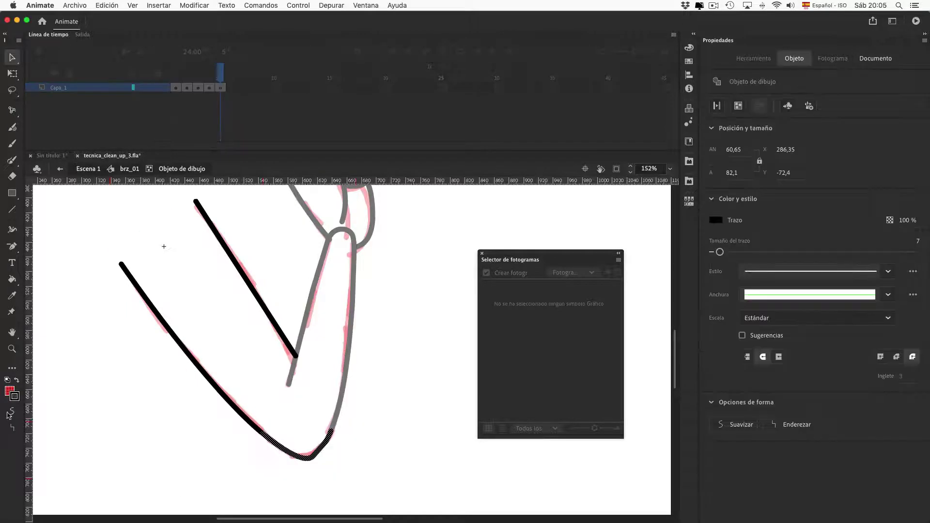
pyautogui.click(10, 413)
pyautogui.click(338, 453)
pyautogui.doubleClick(338, 453)
pyautogui.click(408, 326)
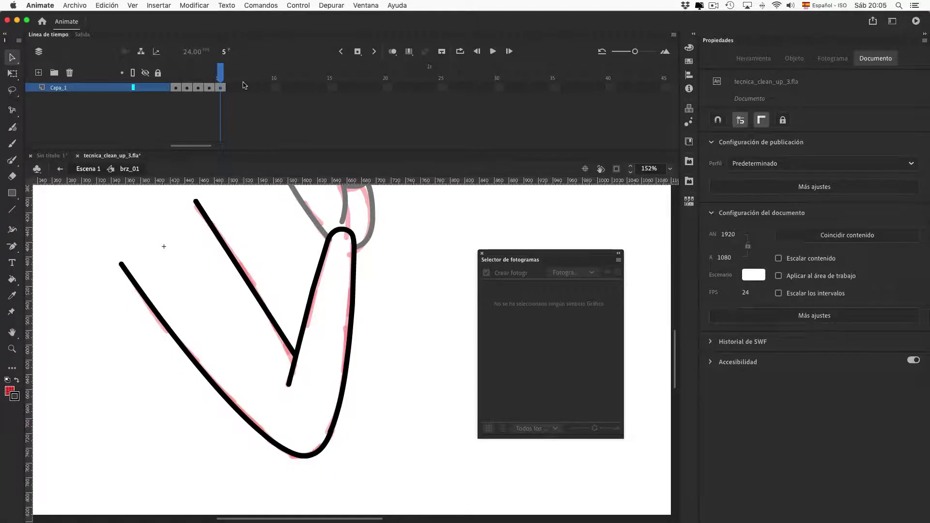
# Return to Escena 1 and insert keyframes at frame 9 on the brz_01 and mano_01 layers.
pyautogui.click(90, 169)
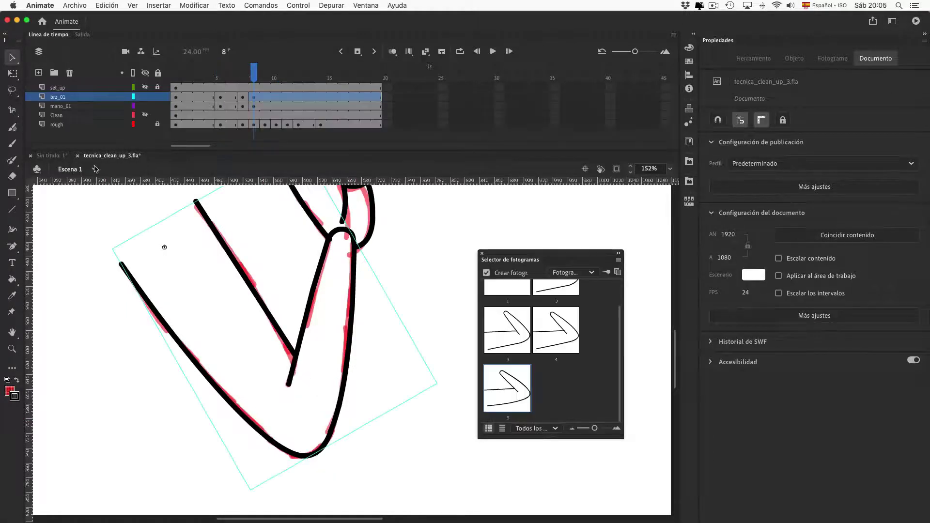
pyautogui.click(265, 97)
pyautogui.press('super+minus')
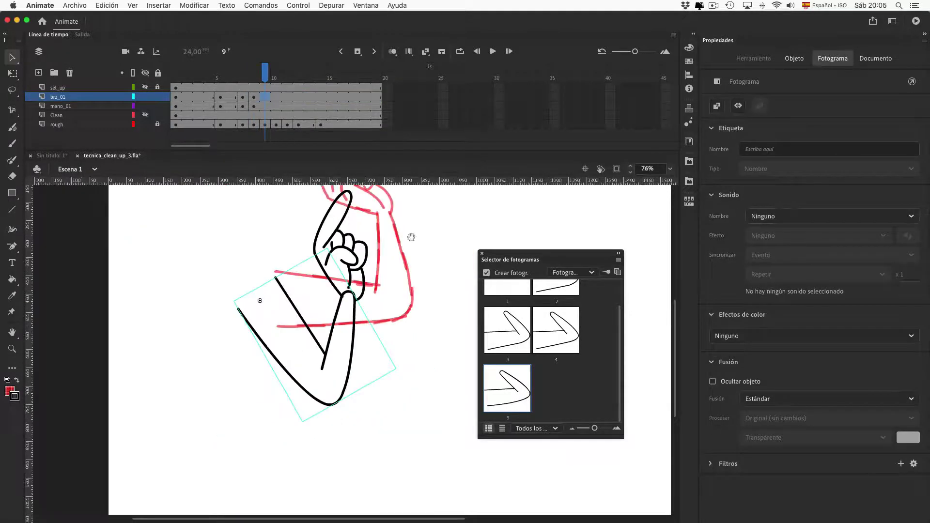
pyautogui.click(272, 106)
pyautogui.press('F6')
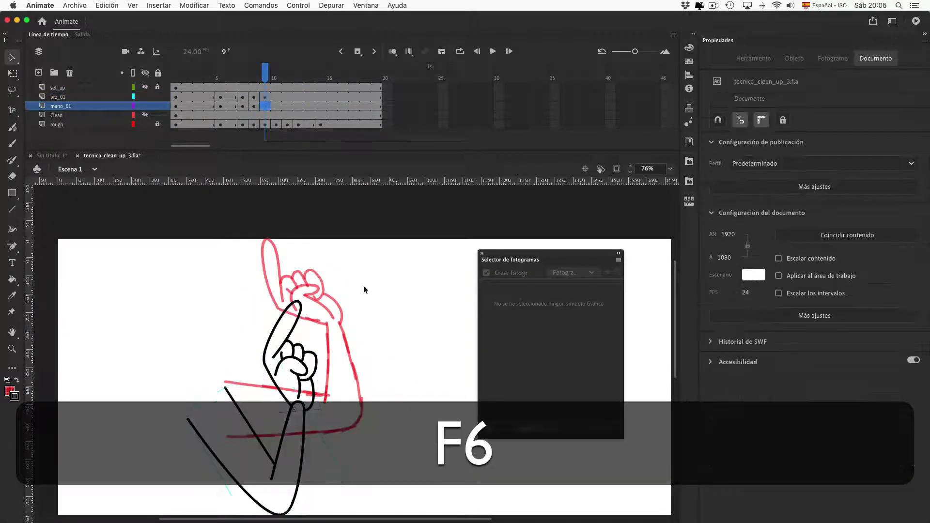
# Fit the hand instance to the rough hand at frame 9, and rotate and move the arm instance onto the rough upper arm.
pyautogui.moveTo(288, 373); pyautogui.dragTo(355, 311)
pyautogui.press('Down')
pyautogui.click(304, 439)
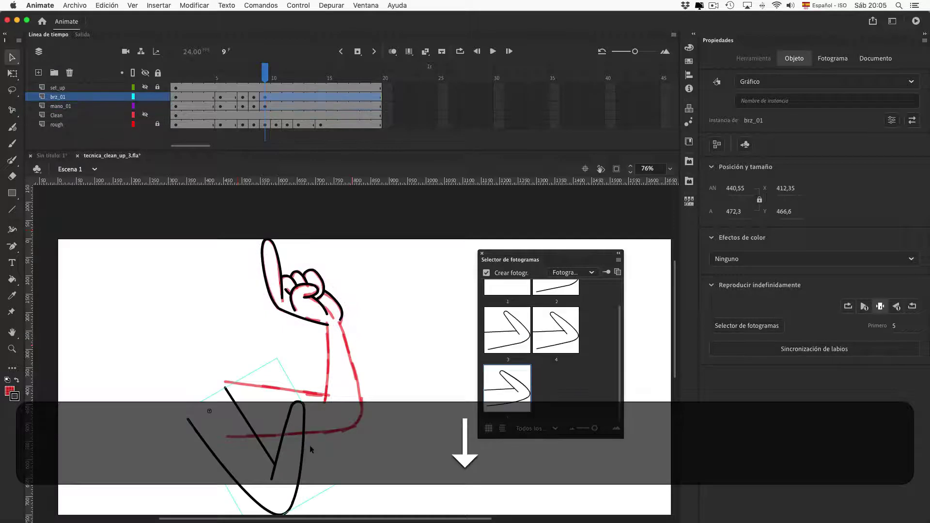
pyautogui.hotkey('shift', '-')
pyautogui.hotkey('shift', '-')
pyautogui.hotkey('shift', '-')
pyautogui.hotkey('shift', '-')
pyautogui.hotkey('shift', '-')
pyautogui.moveTo(271, 394); pyautogui.dragTo(294, 392)
pyautogui.press('Down')
pyautogui.press('Down')
pyautogui.click(264, 464)
# Run the "Duplicar frame dentro y ver fuera" command on the arm instance at frame 9.
pyautogui.doubleClick(246, 434)
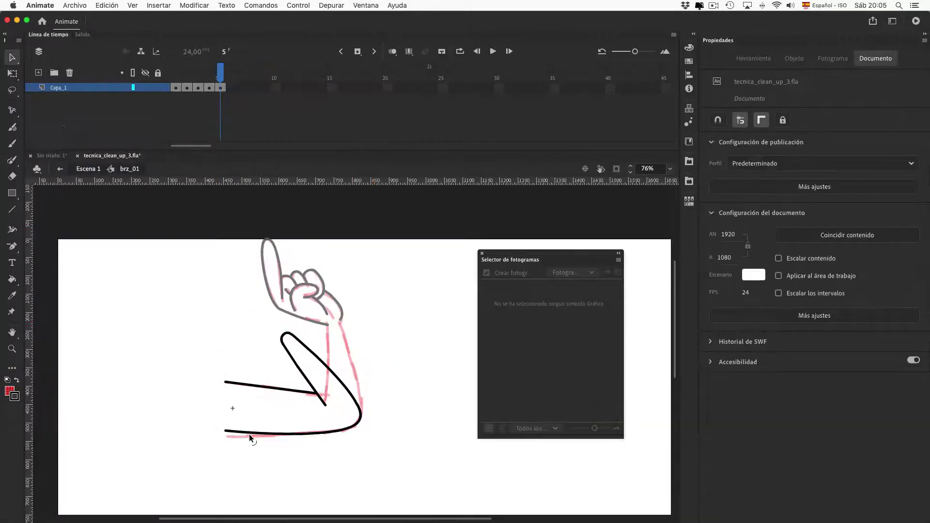
pyautogui.doubleClick(239, 467)
pyautogui.click(260, 6)
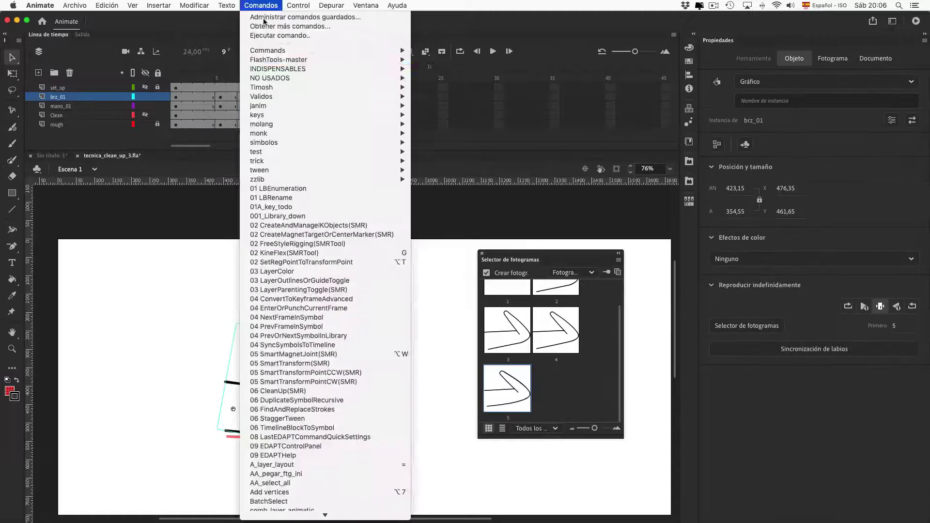
pyautogui.click(450, 59)
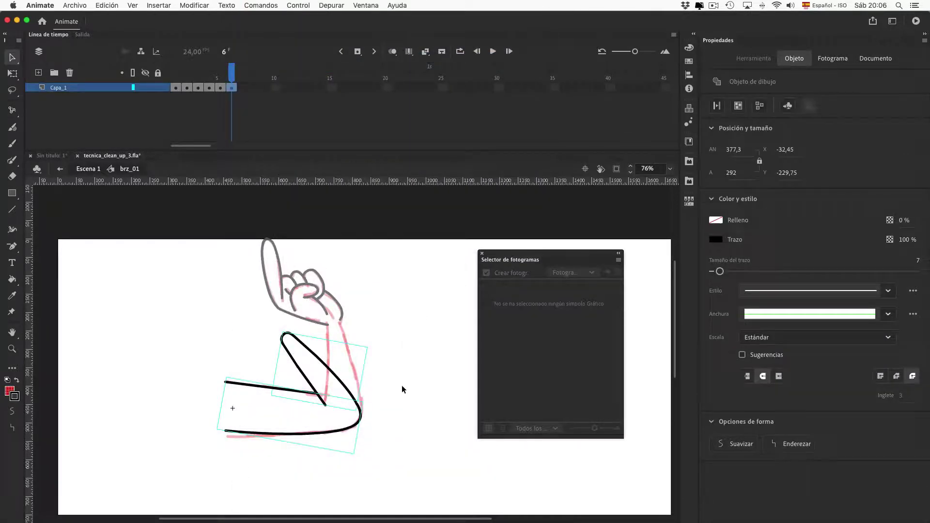
# Lower the outer upper-arm line in brz_01's frame 6 onto the rough line.
pyautogui.doubleClick(249, 431)
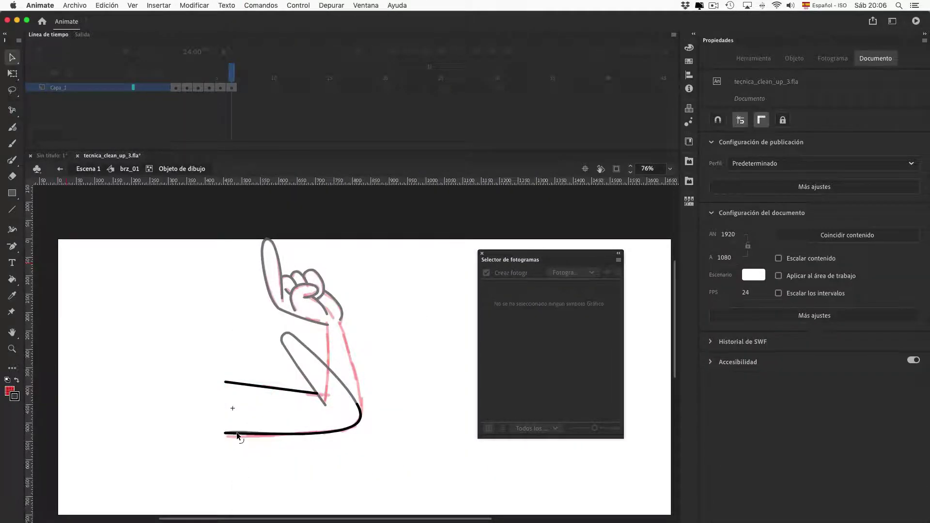
pyautogui.click(244, 434)
pyautogui.press('Down')
pyautogui.press('Down')
pyautogui.press('Down')
pyautogui.press('Down')
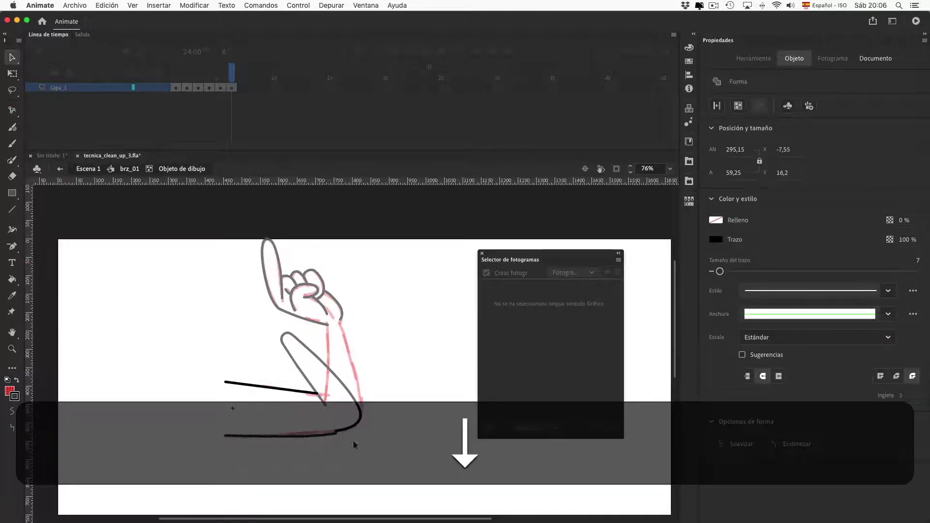
# Replace the elbow curve in brz_01's frame 6 with a straight segment, and straighten the outer upper-arm line leading to it.
pyautogui.click(343, 432)
pyautogui.press('Delete')
pyautogui.click(319, 434)
pyautogui.click(12, 430)
pyautogui.moveTo(336, 434)
pyautogui.mouseDown()
pyautogui.moveTo(360, 414)
pyautogui.moveTo(332, 426)
pyautogui.moveTo(338, 431)
pyautogui.mouseUp()
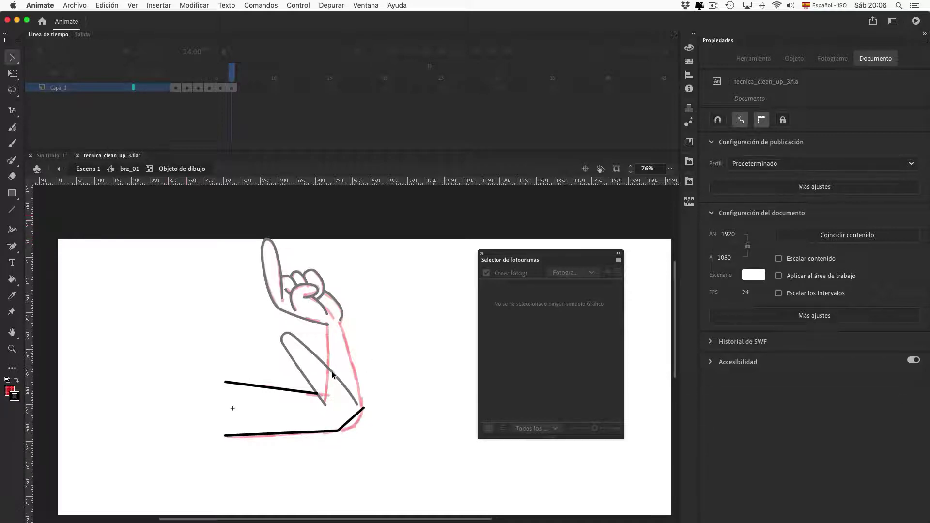
# Move the forearm drawing in brz_01's frame 6 to the wrist and rotate it about its upper end over the rough forearm.
pyautogui.click(329, 369)
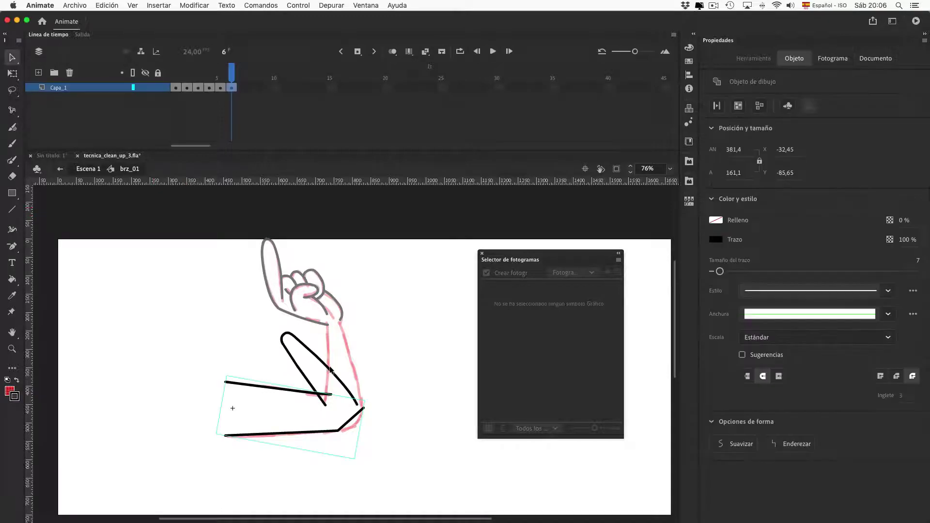
pyautogui.moveTo(321, 358); pyautogui.dragTo(362, 340)
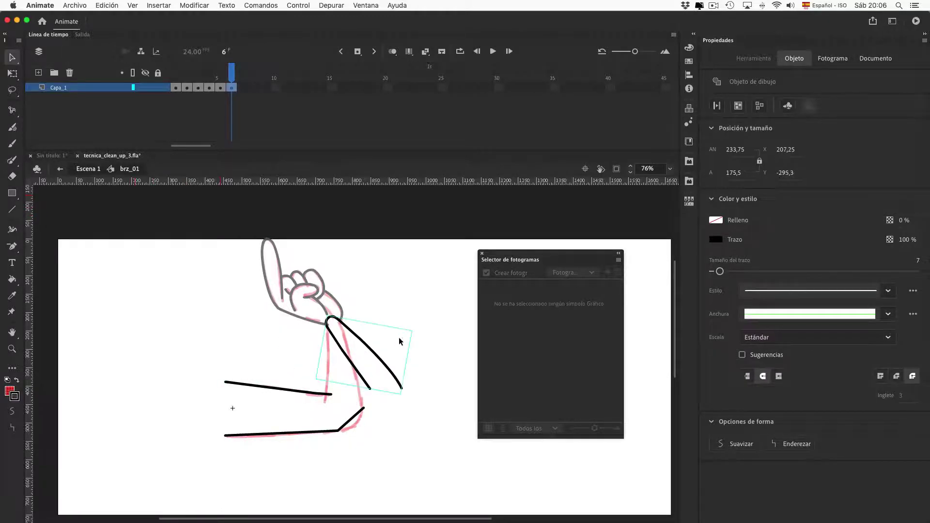
pyautogui.press('q')
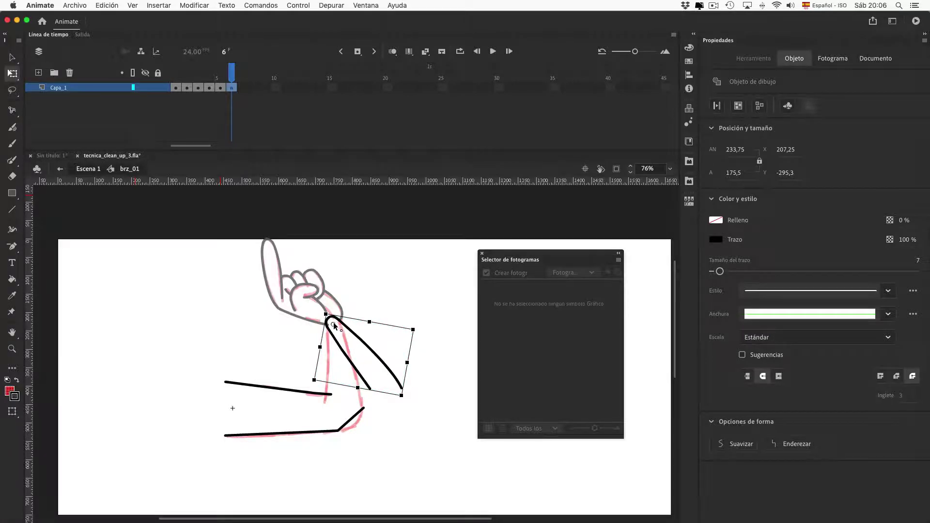
pyautogui.moveTo(409, 405); pyautogui.dragTo(354, 432)
pyautogui.press('Right')
pyautogui.press('Right')
pyautogui.press('Right')
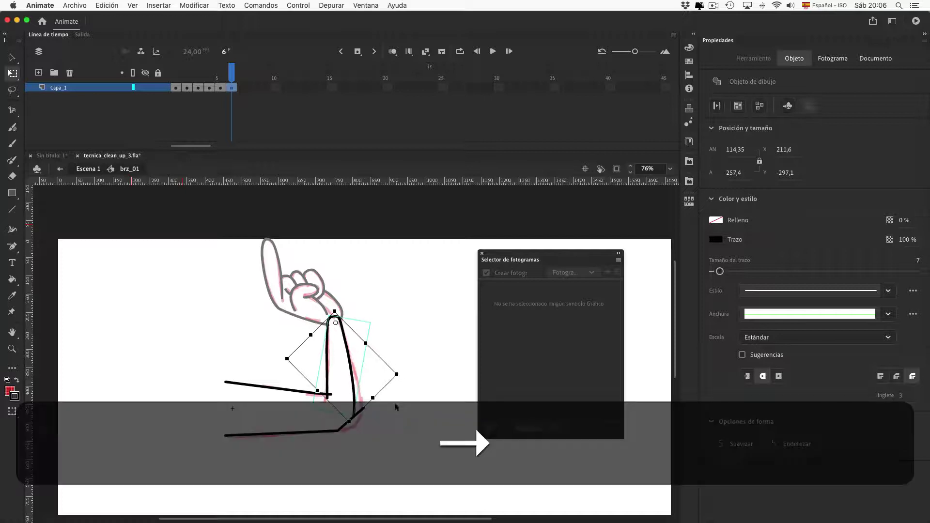
# Reshape the forearm's lower ends in frame 6 so the inner line follows the rough and the straightened outer line reaches the elbow corner.
pyautogui.doubleClick(330, 403)
pyautogui.doubleClick(328, 388)
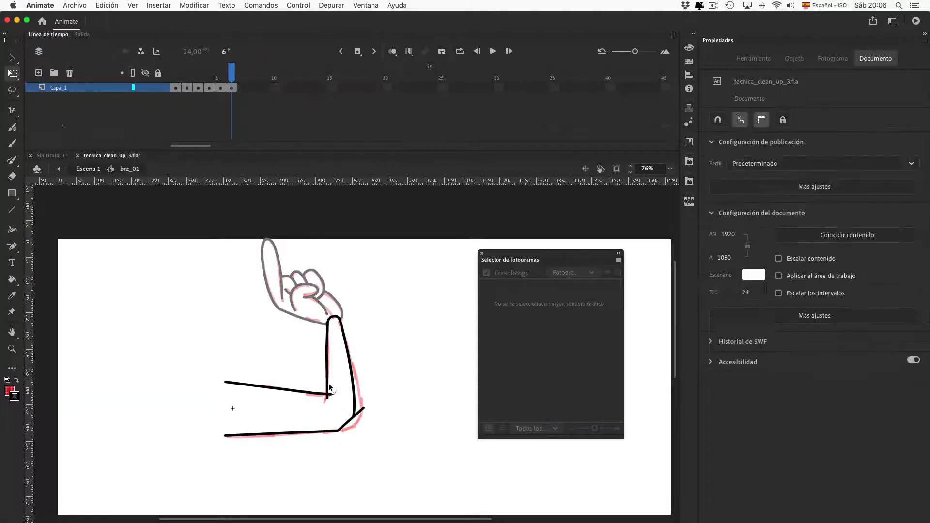
pyautogui.moveTo(328, 400); pyautogui.dragTo(328, 402)
pyautogui.keyDown('super'); pyautogui.click(315, 444); pyautogui.keyUp('super')
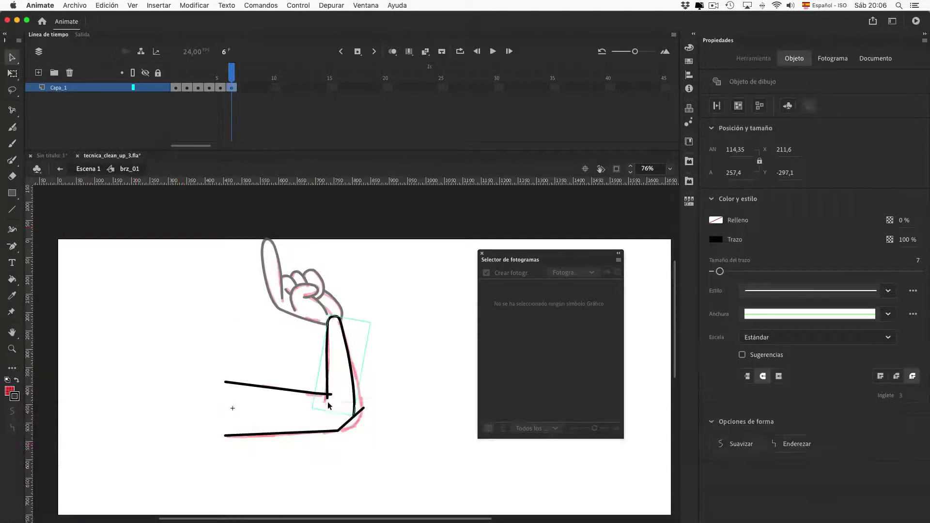
pyautogui.doubleClick(357, 410)
pyautogui.moveTo(356, 387); pyautogui.dragTo(357, 385)
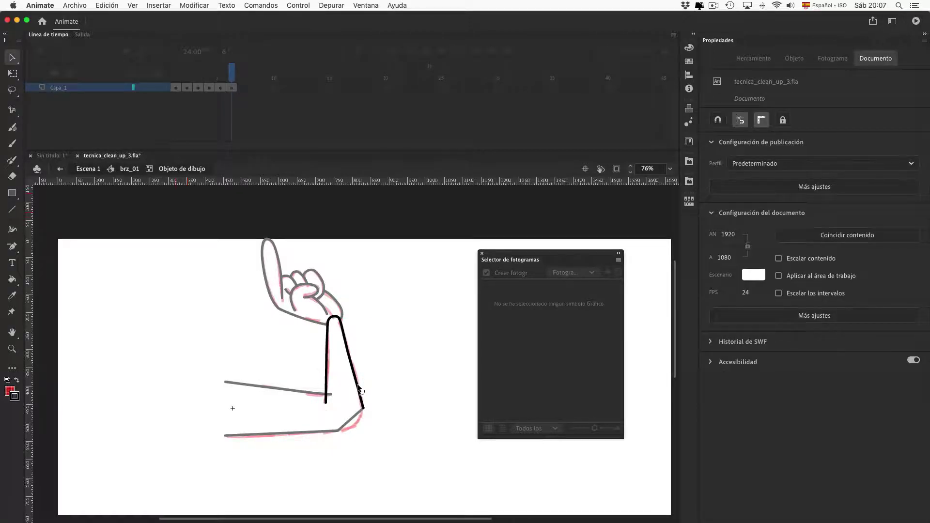
pyautogui.click(353, 366)
pyautogui.click(371, 386)
pyautogui.doubleClick(355, 416)
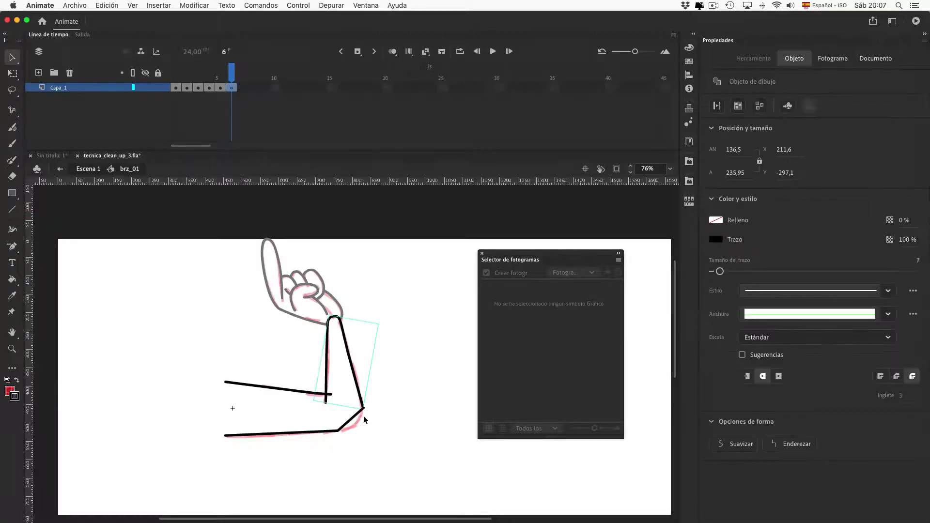
# Bend the straight elbow segment in brz_01's frame 6 into a rounded curve that follows the rough elbow.
pyautogui.press('super+equal')
pyautogui.moveTo(413, 437); pyautogui.dragTo(366, 316)
pyautogui.moveTo(320, 350); pyautogui.dragTo(335, 359)
pyautogui.moveTo(345, 325); pyautogui.dragTo(343, 323)
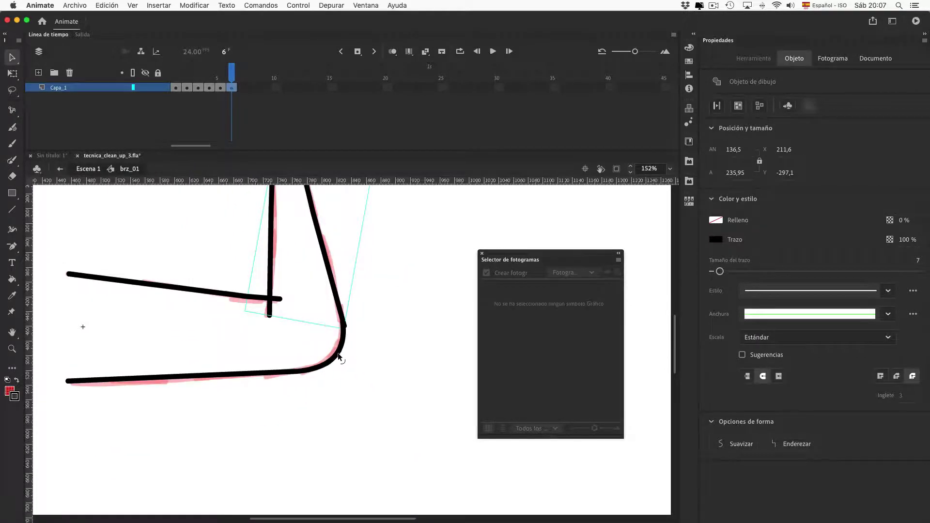
pyautogui.moveTo(338, 356); pyautogui.dragTo(333, 347)
# Delete the end of the inner upper-arm line that overshoots the forearm line in brz_01's frame 6.
pyautogui.doubleClick(275, 300)
pyautogui.click(278, 299)
pyautogui.press('Delete')
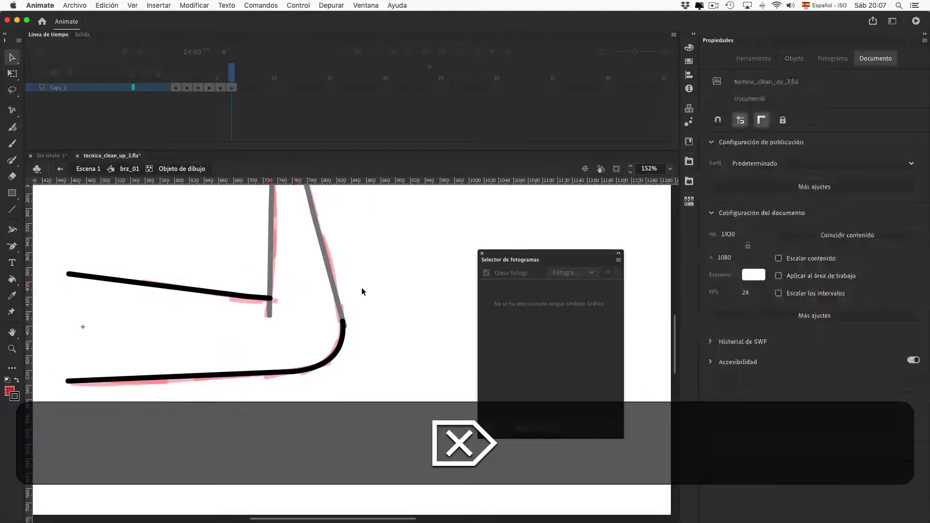
pyautogui.doubleClick(361, 291)
# Replace the lower part of the outer forearm line in frame 6 with a straight line reaching the elbow curve.
pyautogui.moveTo(334, 293); pyautogui.dragTo(338, 295)
pyautogui.doubleClick(339, 298)
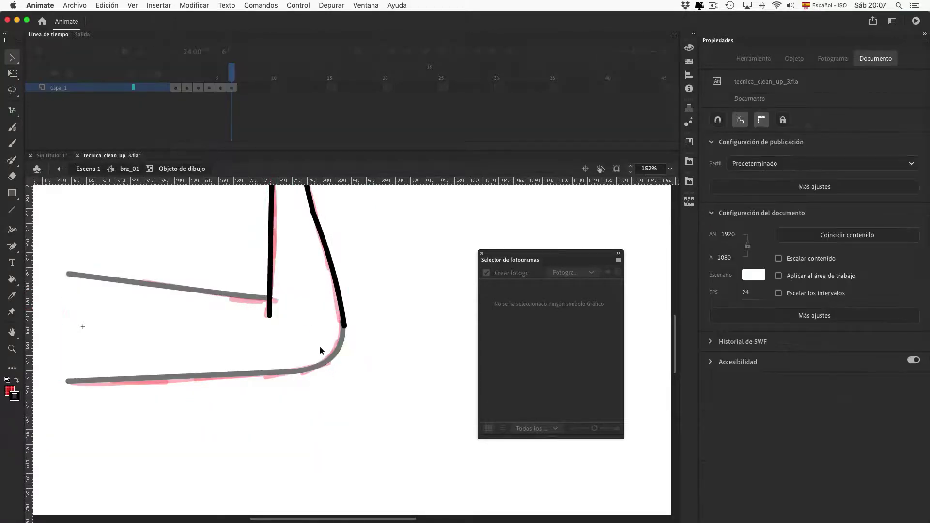
pyautogui.moveTo(317, 355); pyautogui.dragTo(370, 206)
pyautogui.press('BackSpace')
pyautogui.moveTo(310, 206)
pyautogui.mouseDown()
pyautogui.moveTo(344, 325)
pyautogui.moveTo(359, 295)
pyautogui.moveTo(345, 321)
pyautogui.mouseUp()
pyautogui.doubleClick(335, 250)
# Delete the excess line at the outer elbow joint in frame 6, bow the forearm sides over the rough, and return to Escena 1.
pyautogui.doubleClick(337, 296)
pyautogui.press('Delete')
pyautogui.doubleClick(359, 295)
pyautogui.click(352, 298)
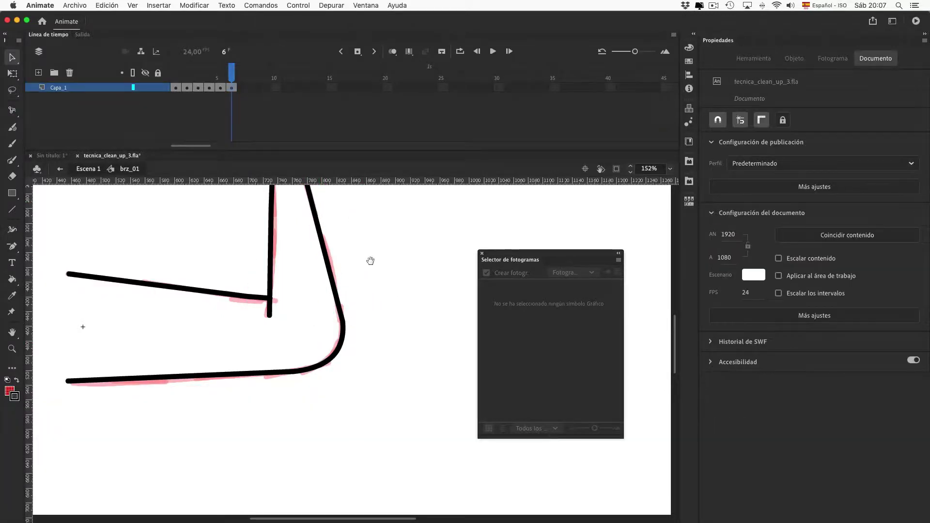
pyautogui.moveTo(370, 261); pyautogui.dragTo(367, 363)
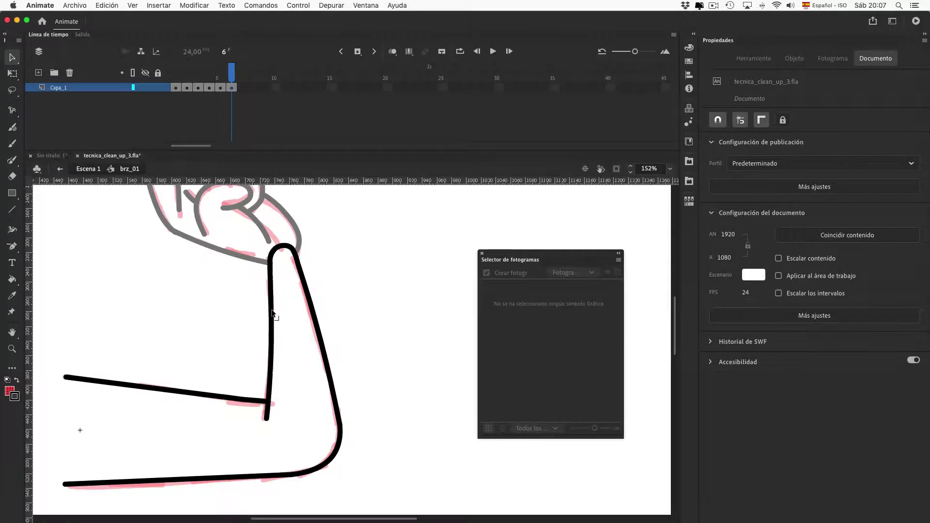
pyautogui.doubleClick(361, 296)
# Insert keyframes at frame 10 on the brz_01 and mano_01 layers.
pyautogui.click(747, 7)
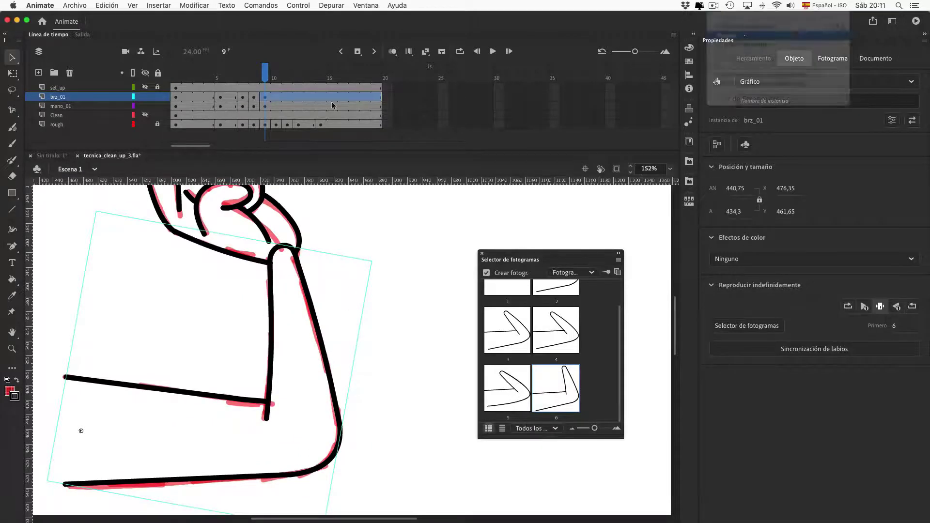
pyautogui.click(276, 77)
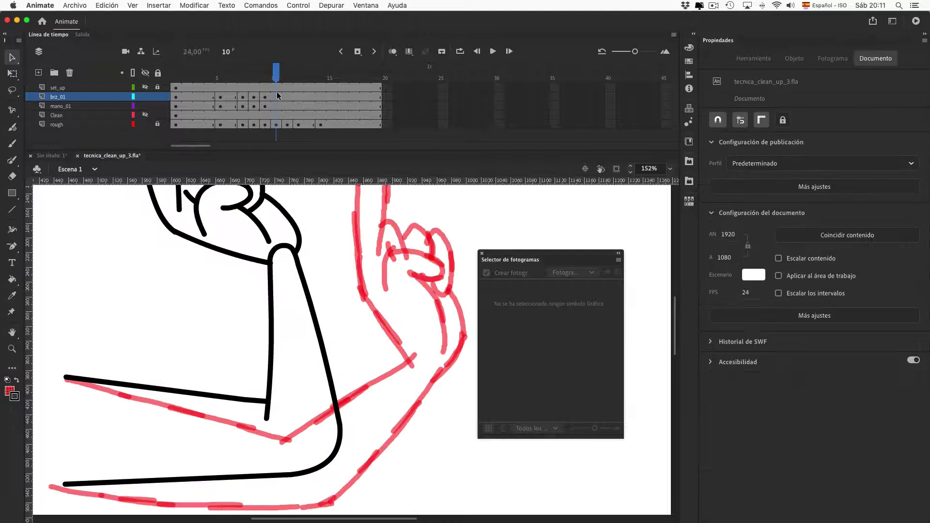
pyautogui.click(278, 105)
pyautogui.press('F6')
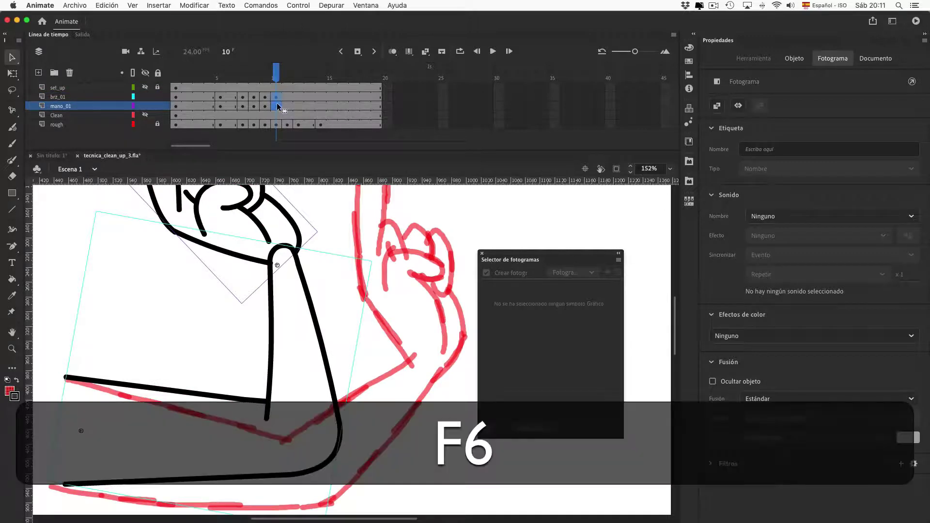
# Move and rotate the hand instance in frame 10 onto the rough hand, placing it at X 948,7 and Y 366,6.
pyautogui.press('super+minus')
pyautogui.click(396, 307)
pyautogui.click(334, 290)
pyautogui.moveTo(333, 290)
pyautogui.mouseDown()
pyautogui.moveTo(416, 331)
pyautogui.moveTo(398, 323)
pyautogui.mouseUp()
pyautogui.press('shift')
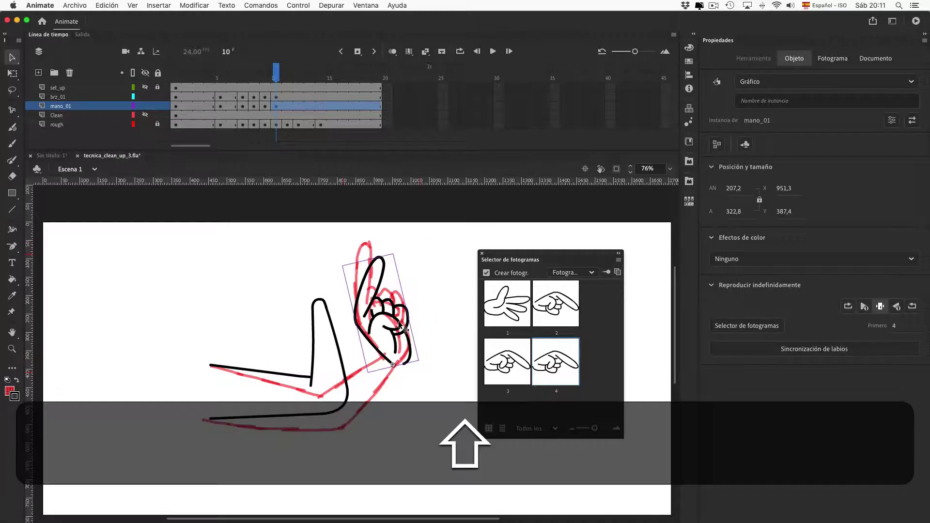
pyautogui.press('Left')
pyautogui.press('Left')
pyautogui.press('Left')
pyautogui.press('Up')
pyautogui.press('Up')
pyautogui.press('Up')
pyautogui.press('Right')
pyautogui.press('Right')
pyautogui.press('Up')
pyautogui.press('Up')
pyautogui.press('Up')
pyautogui.press('Left')
pyautogui.press('Left')
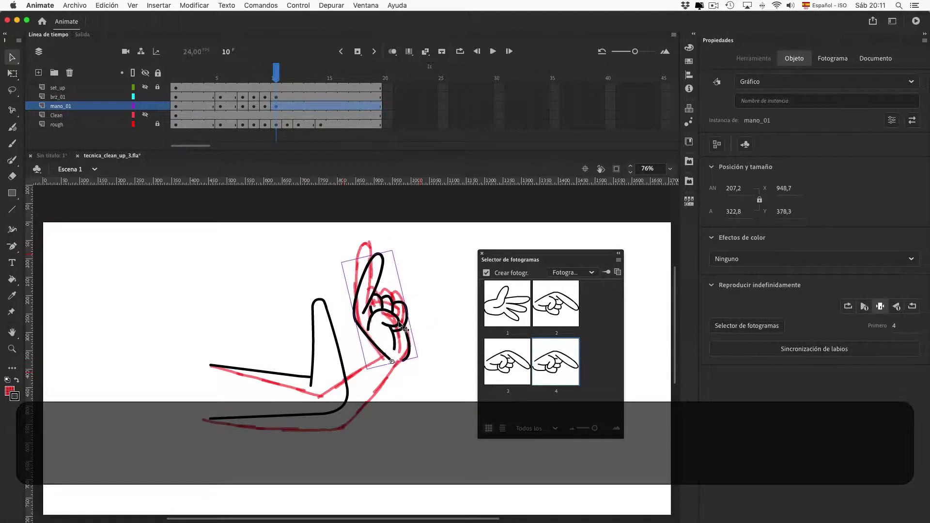
pyautogui.press('Up')
pyautogui.press('Up')
pyautogui.press('Up')
pyautogui.press('Up')
pyautogui.press('Up')
pyautogui.press('Up')
pyautogui.press('Up')
pyautogui.press('Up')
pyautogui.press('Up')
pyautogui.press('Right')
pyautogui.press('Up')
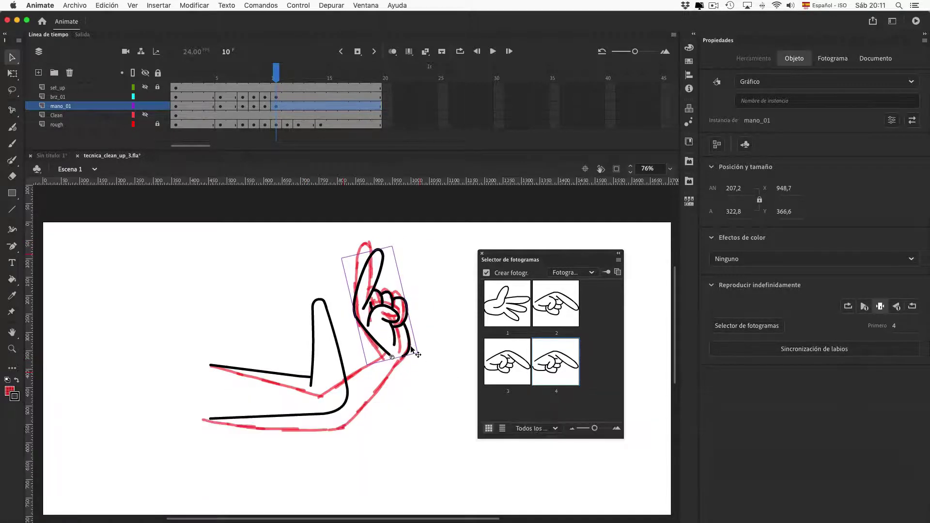
# Add a new frame 5 inside mano_01 with an INDISPENSABLES command and delete the hand drawing copied into it.
pyautogui.click(274, 6)
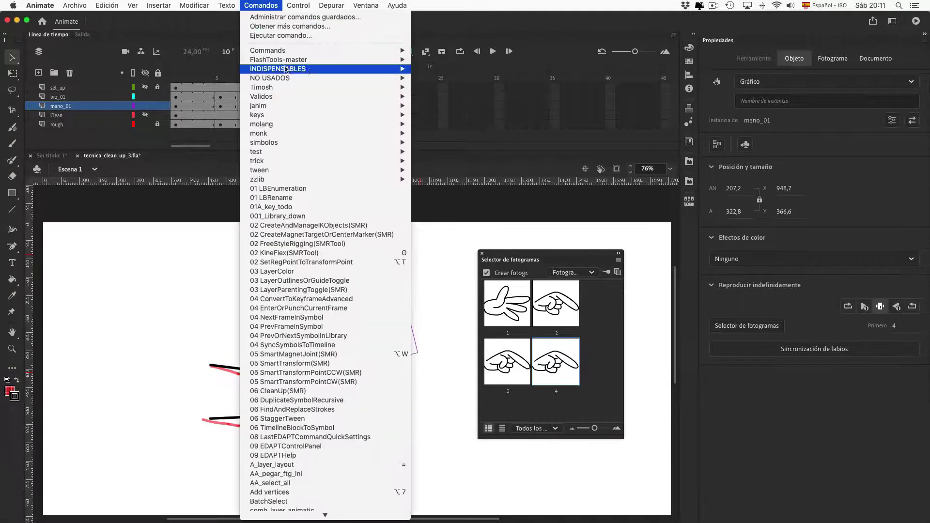
pyautogui.moveTo(285, 69)
pyautogui.click(504, 57)
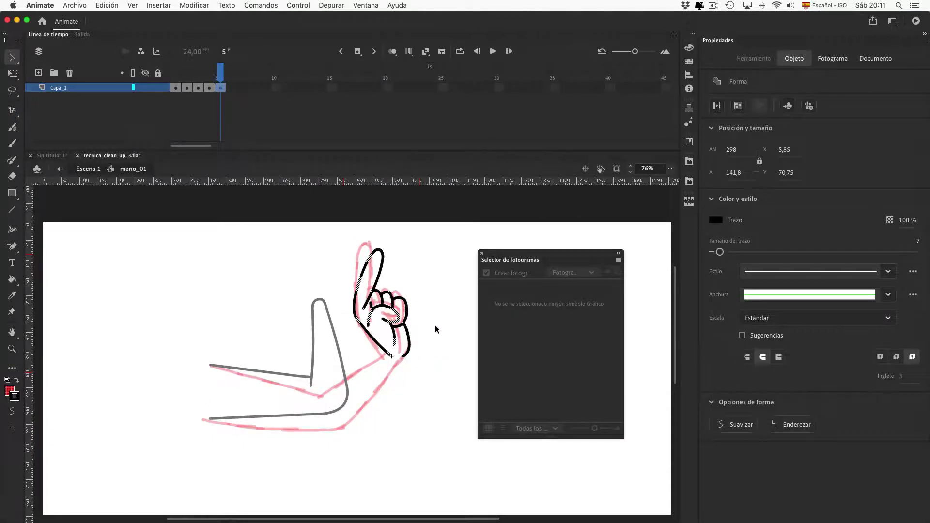
pyautogui.click(15, 352)
pyautogui.moveTo(292, 229); pyautogui.dragTo(476, 434)
pyautogui.moveTo(534, 254); pyautogui.dragTo(649, 258)
pyautogui.press('Delete')
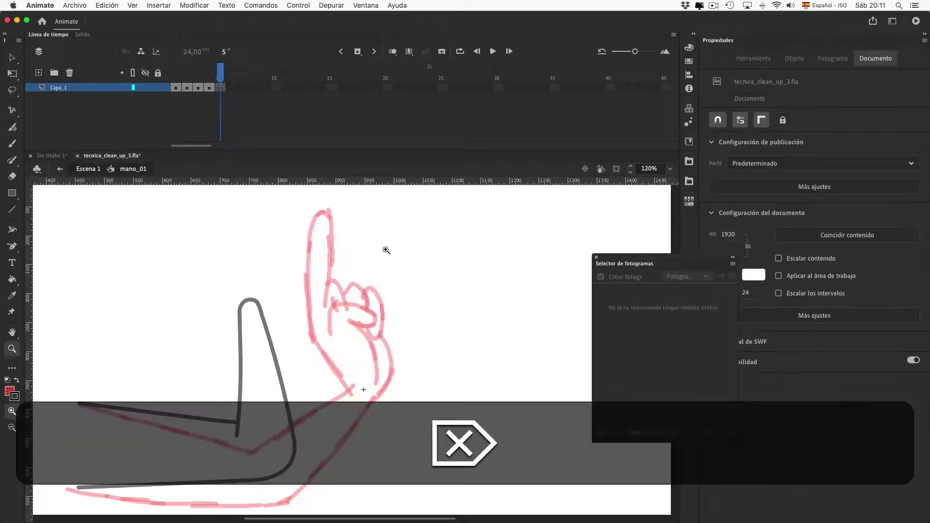
# Brush the pointing finger, the palm edge to the wrist, the thumb and the palm crease over the rough in mano_01's frame 5.
pyautogui.press('t')
pyautogui.click(12, 162)
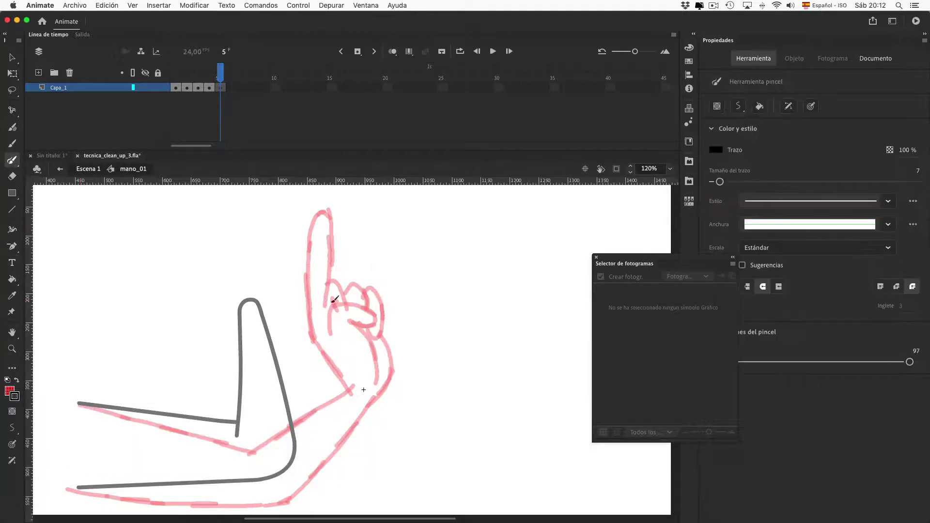
pyautogui.moveTo(325, 306)
pyautogui.mouseDown()
pyautogui.moveTo(331, 220)
pyautogui.moveTo(310, 280)
pyautogui.mouseUp()
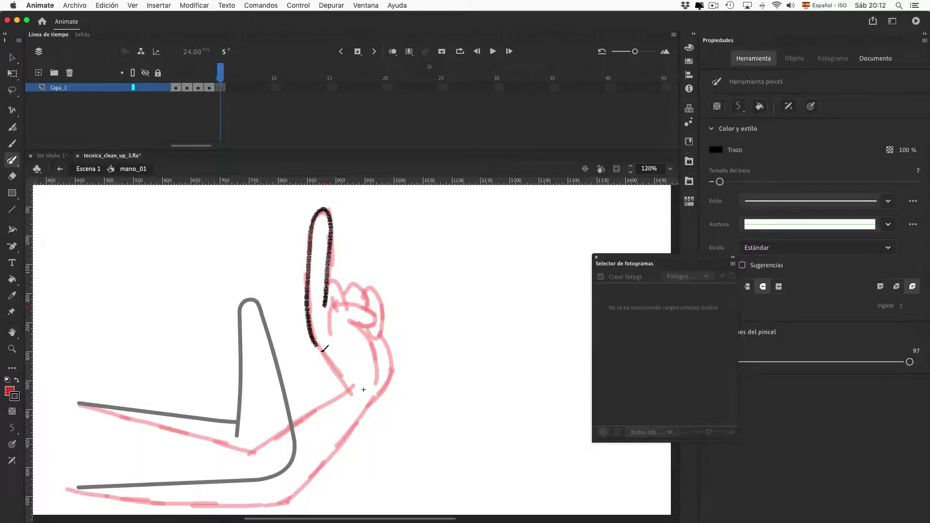
pyautogui.moveTo(322, 350); pyautogui.dragTo(356, 396)
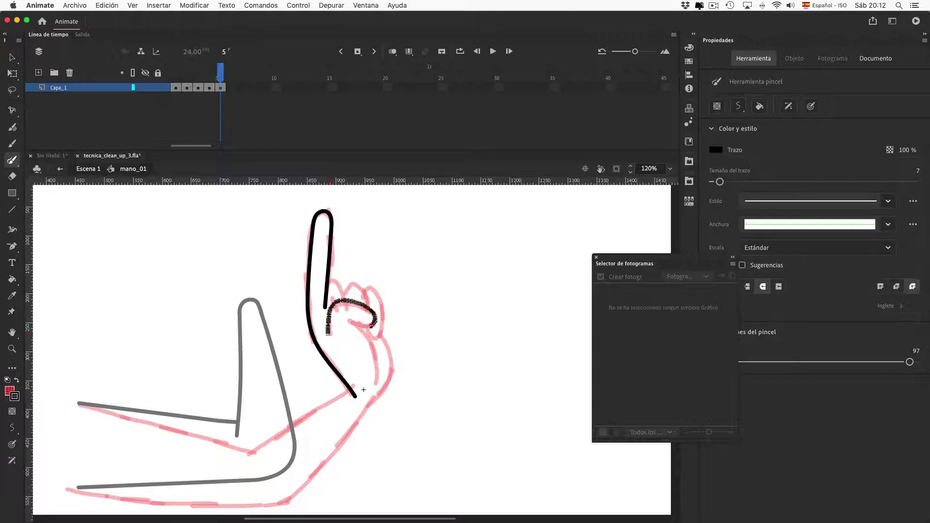
pyautogui.moveTo(374, 323); pyautogui.dragTo(349, 323)
pyautogui.moveTo(379, 360); pyautogui.dragTo(376, 383)
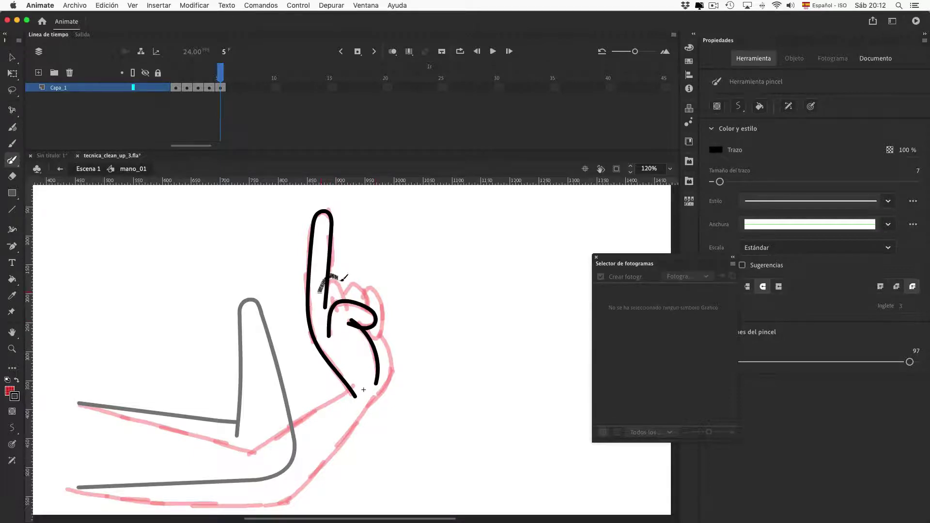
# Brush the three folded fingers and the back of the hand down to the wrist in mano_01's frame 5.
pyautogui.moveTo(342, 279)
pyautogui.mouseDown()
pyautogui.moveTo(368, 307)
pyautogui.moveTo(389, 300)
pyautogui.moveTo(377, 339)
pyautogui.mouseUp()
pyautogui.press('super+z')
pyautogui.moveTo(356, 299)
pyautogui.mouseDown()
pyautogui.moveTo(364, 294)
pyautogui.moveTo(385, 314)
pyautogui.moveTo(383, 329)
pyautogui.mouseUp()
pyautogui.moveTo(394, 377); pyautogui.dragTo(367, 403)
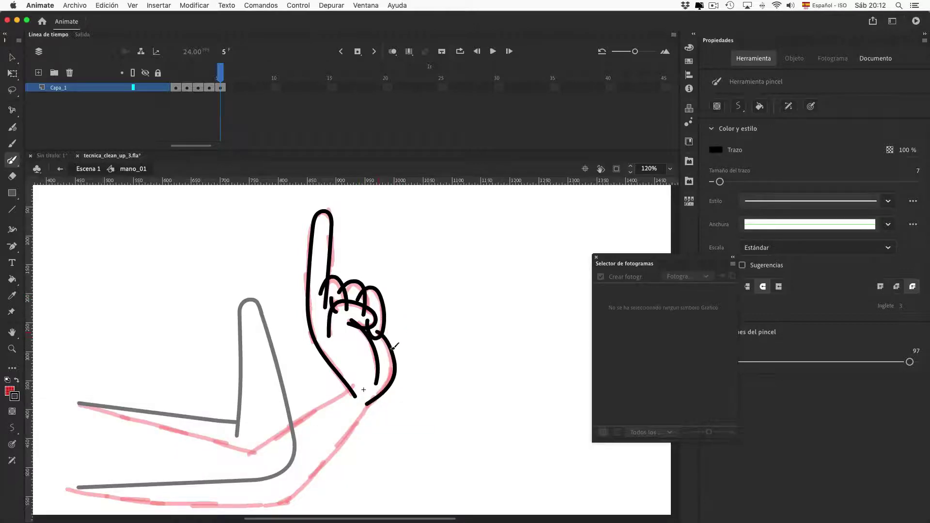
# Erase the overlapping strokes around the thumb and folded fingers, bow the pointing finger's outer line onto the rough, and return to Escena 1.
pyautogui.press('e')
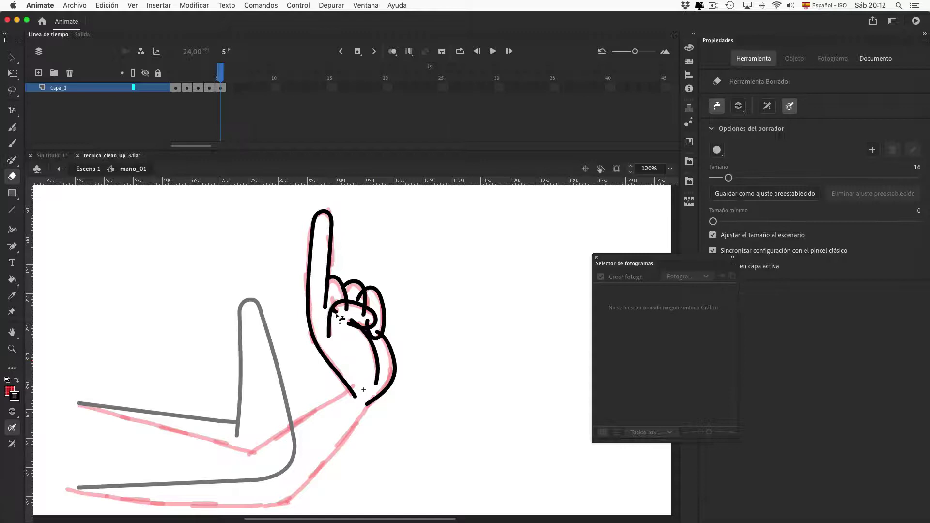
pyautogui.press('super')
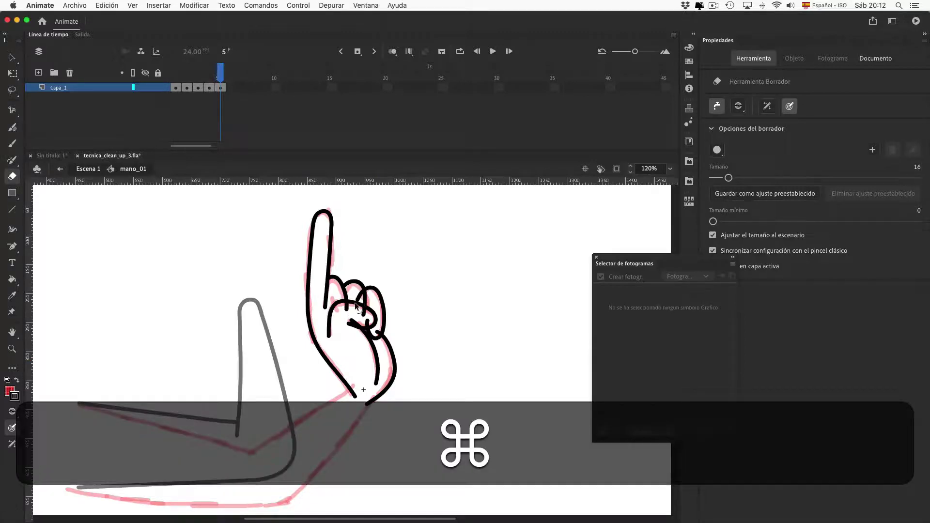
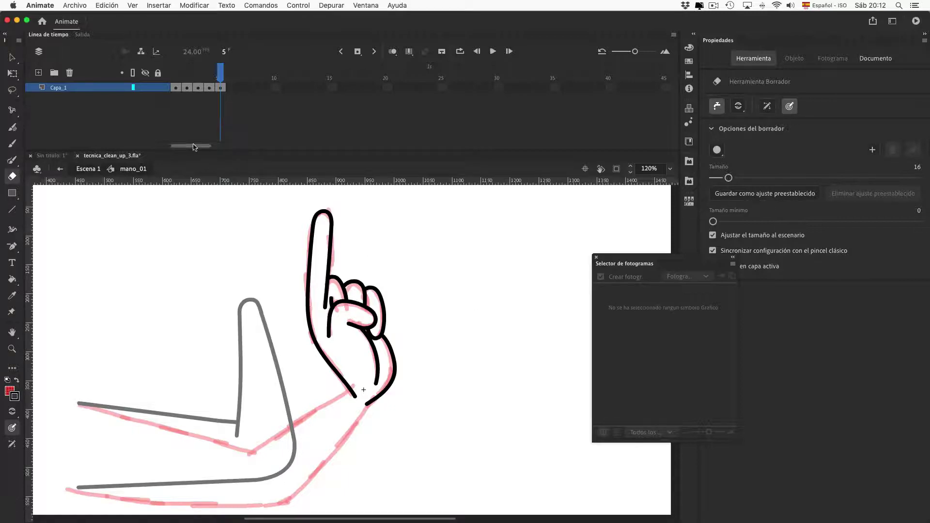
pyautogui.press('v')
pyautogui.moveTo(305, 256); pyautogui.dragTo(307, 251)
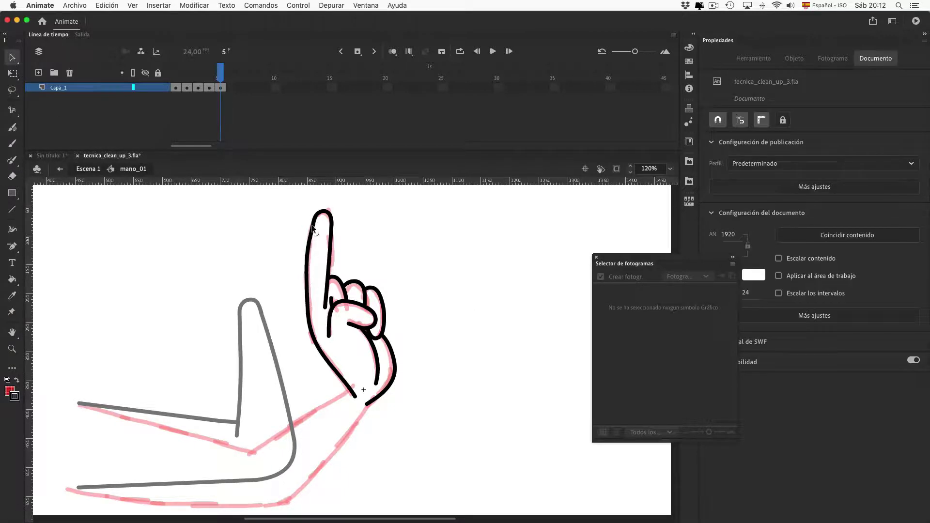
pyautogui.doubleClick(351, 258)
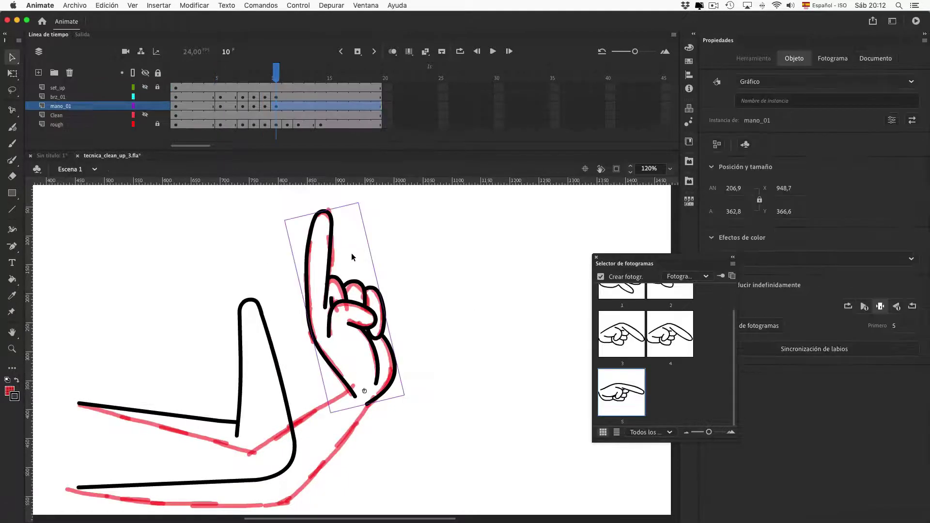
# Rotate and nudge the arm instance in frame 10 so its upper arm lies on the rough, at X 471,25 and Y 468,05.
pyautogui.scroll(-5, 473, 389)
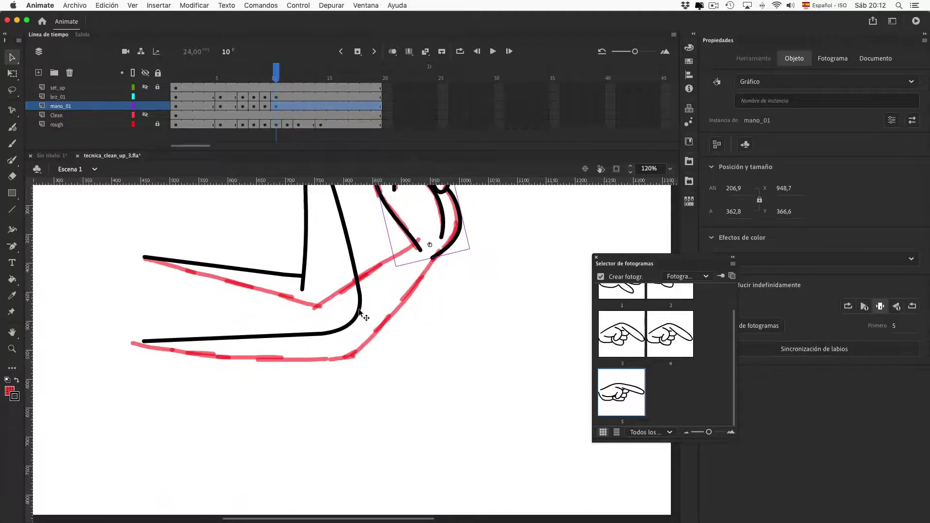
pyautogui.click(361, 315)
pyautogui.press('Down')
pyautogui.press('Down')
pyautogui.press('Down')
pyautogui.press('Left')
pyautogui.press('Left')
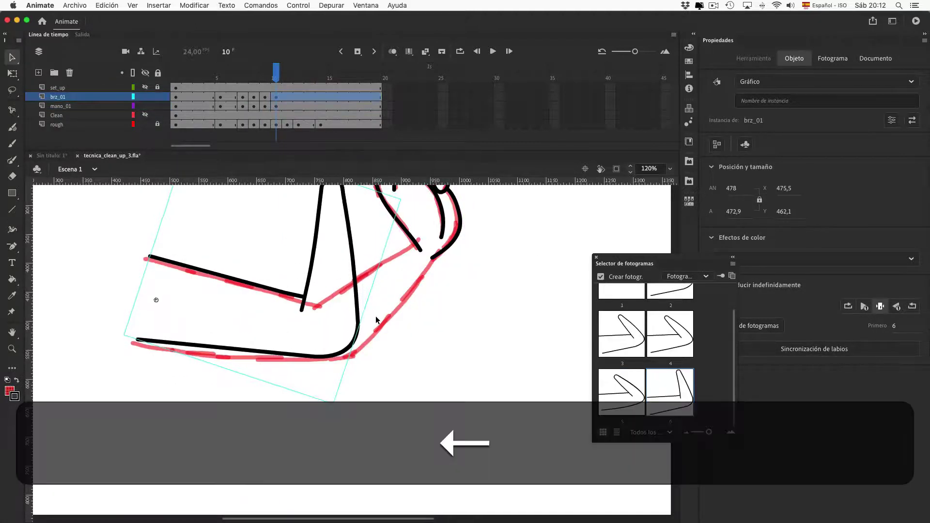
pyautogui.press('Down')
pyautogui.press('Down')
pyautogui.press('Down')
pyautogui.press('Left')
pyautogui.press('Left')
pyautogui.press('Down')
pyautogui.press('Down')
pyautogui.press('Left')
pyautogui.press('Left')
# Add a new frame 7 inside brz_01 with an INDISPENSABLES command and move the forearm drawing aside, clear of the hand.
pyautogui.scroll(3, 426, 306)
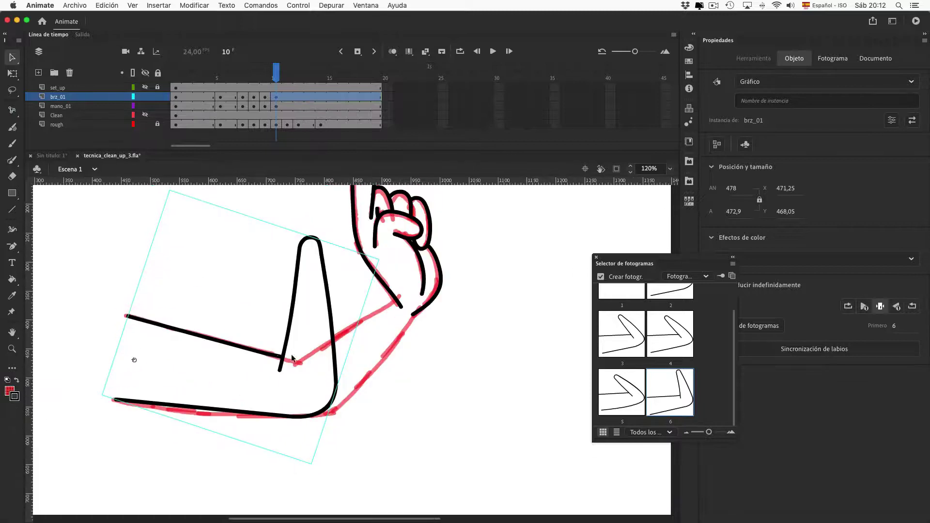
pyautogui.click(255, 6)
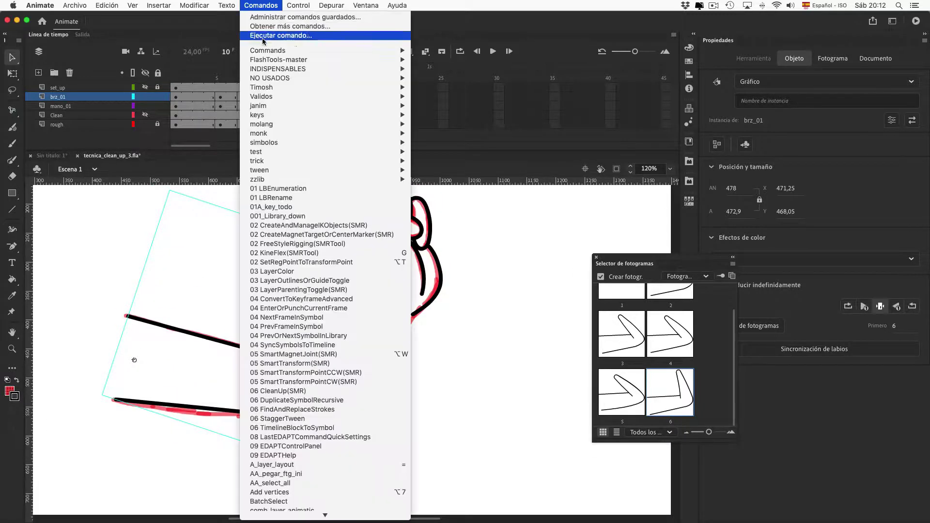
pyautogui.moveTo(368, 69)
pyautogui.click(511, 57)
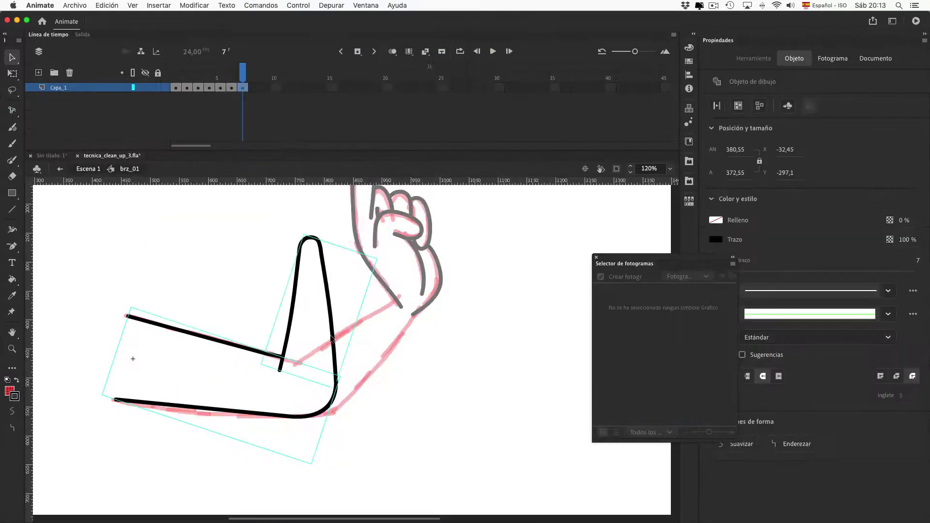
pyautogui.doubleClick(292, 324)
pyautogui.doubleClick(239, 281)
pyautogui.moveTo(296, 266); pyautogui.dragTo(479, 281)
# Extend the inner upper-arm line in brz_01's frame 7 to the rough elbow's inner corner and turn off snapping to objects.
pyautogui.moveTo(283, 357); pyautogui.dragTo(301, 362)
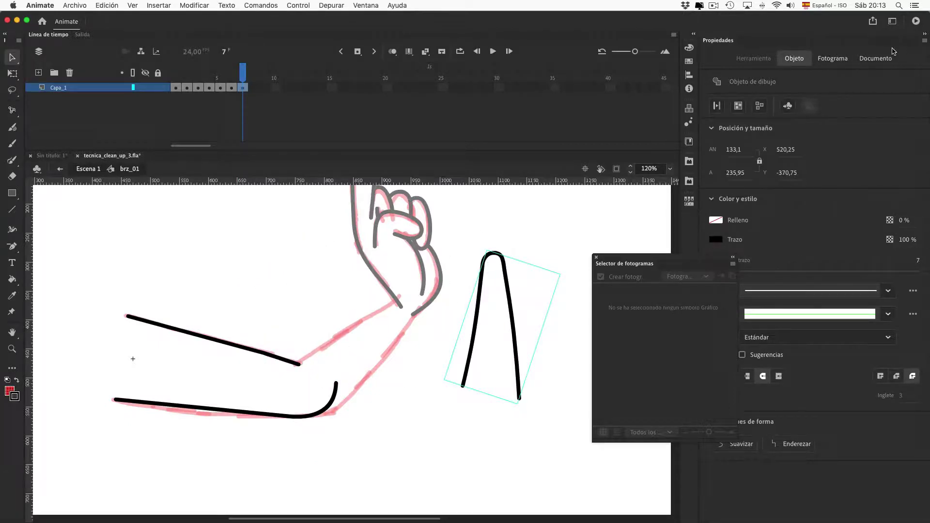
pyautogui.click(876, 59)
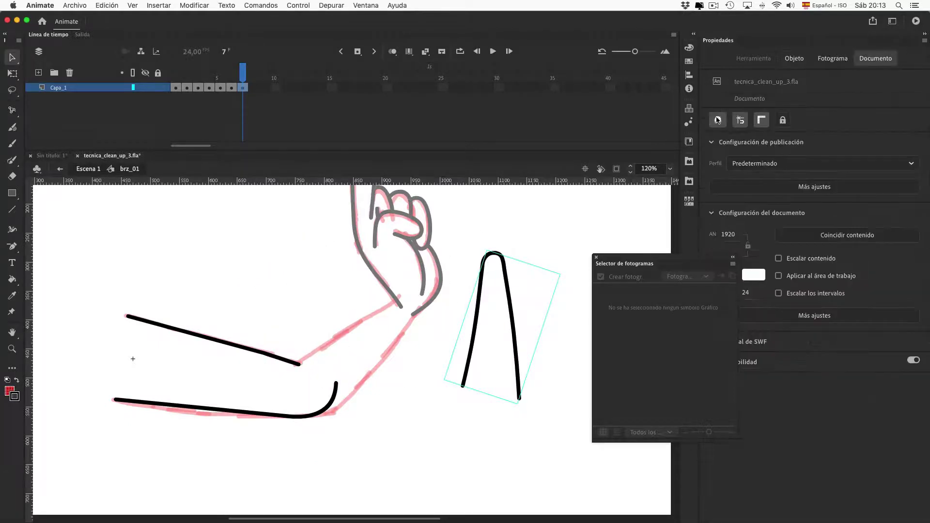
pyautogui.click(299, 366)
# Replace the elbow curve in brz_01's frame 7 with a straight segment and bow the outer upper-arm line down onto the rough.
pyautogui.moveTo(352, 443); pyautogui.dragTo(285, 374)
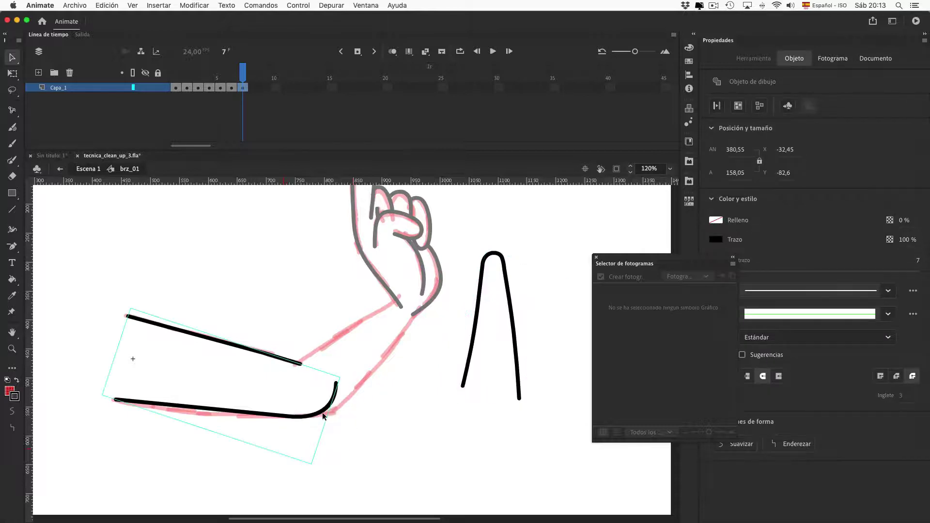
pyautogui.doubleClick(322, 414)
pyautogui.click(301, 416)
pyautogui.moveTo(276, 450); pyautogui.dragTo(344, 395)
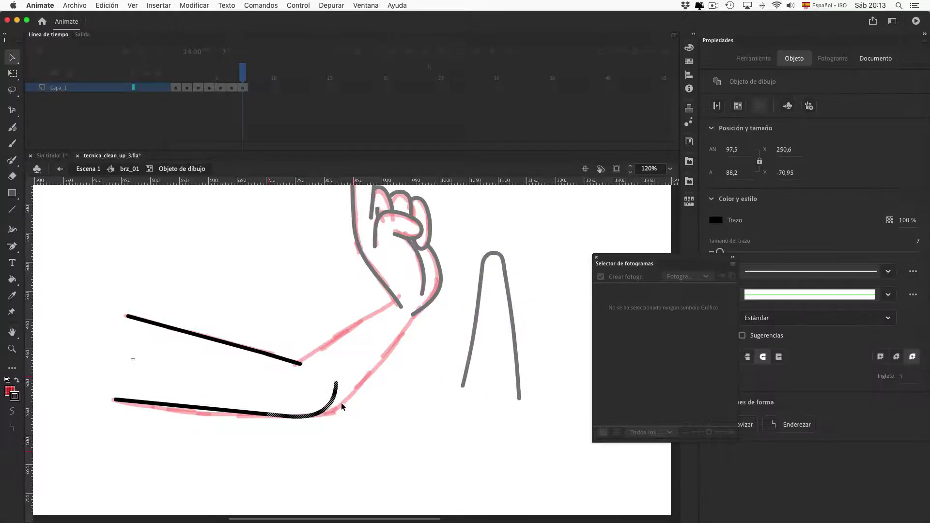
pyautogui.press('BackSpace')
pyautogui.moveTo(268, 414)
pyautogui.mouseDown()
pyautogui.moveTo(318, 414)
pyautogui.moveTo(347, 401)
pyautogui.moveTo(314, 416)
pyautogui.mouseUp()
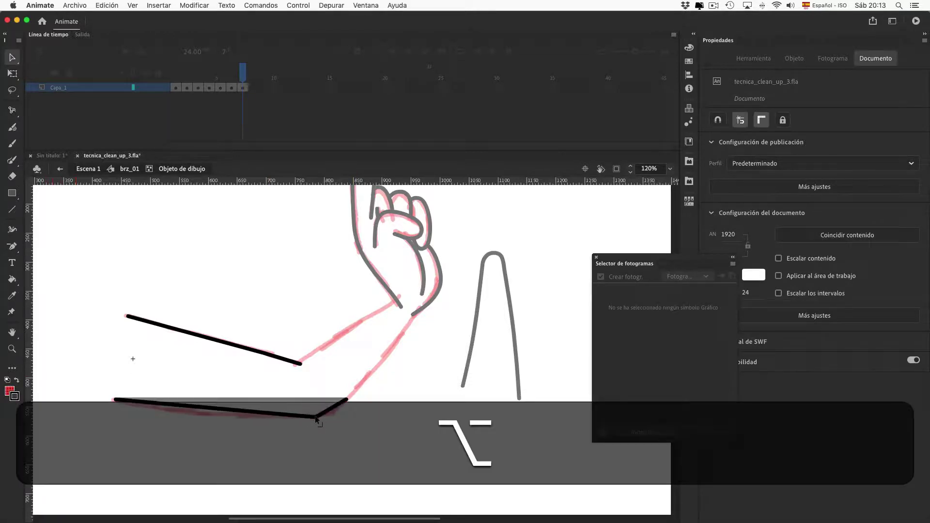
pyautogui.moveTo(222, 411); pyautogui.dragTo(223, 416)
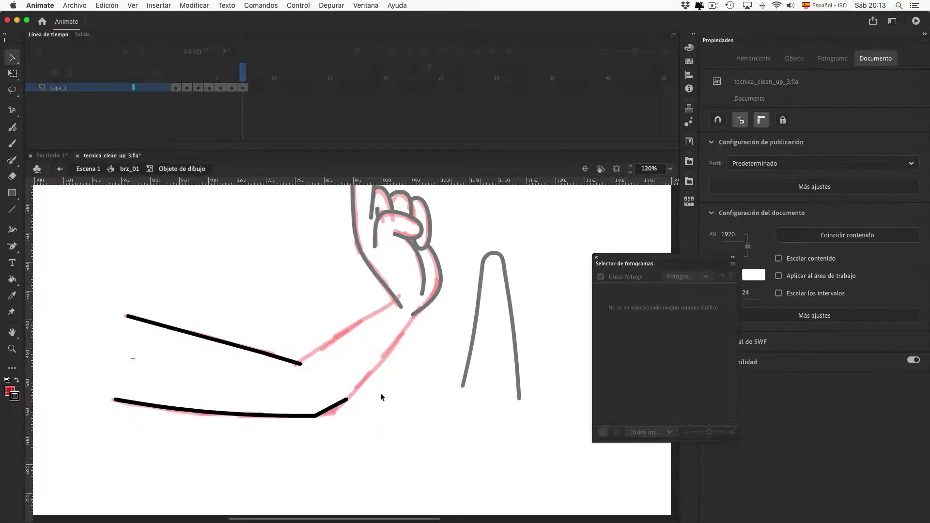
# Move the forearm drawing in brz_01's frame 7 onto the rough forearm, between elbow and wrist, at X 264,7 and Y -252,15.
pyautogui.doubleClick(481, 353)
pyautogui.moveTo(512, 313)
pyautogui.mouseDown()
pyautogui.moveTo(412, 343)
pyautogui.moveTo(427, 354)
pyautogui.moveTo(444, 346)
pyautogui.mouseUp()
pyautogui.hotkey('shift', 'Right')
pyautogui.hotkey('shift', 'Right')
pyautogui.hotkey('shift', 'Right')
pyautogui.hotkey('shift', 'Right')
pyautogui.moveTo(386, 344); pyautogui.dragTo(391, 348)
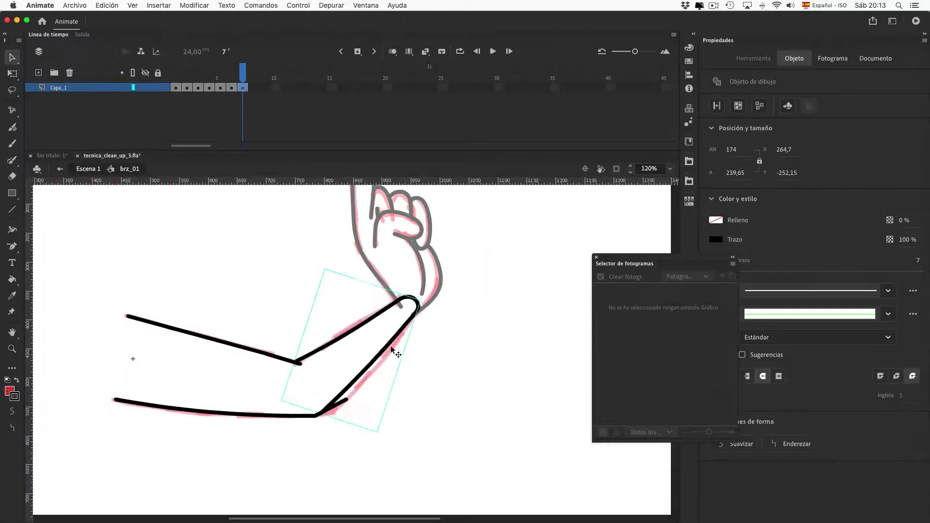
# Fit the forearm drawing's inner line end to the elbow corner and bow its outer line onto the rough down to the elbow curve.
pyautogui.doubleClick(312, 356)
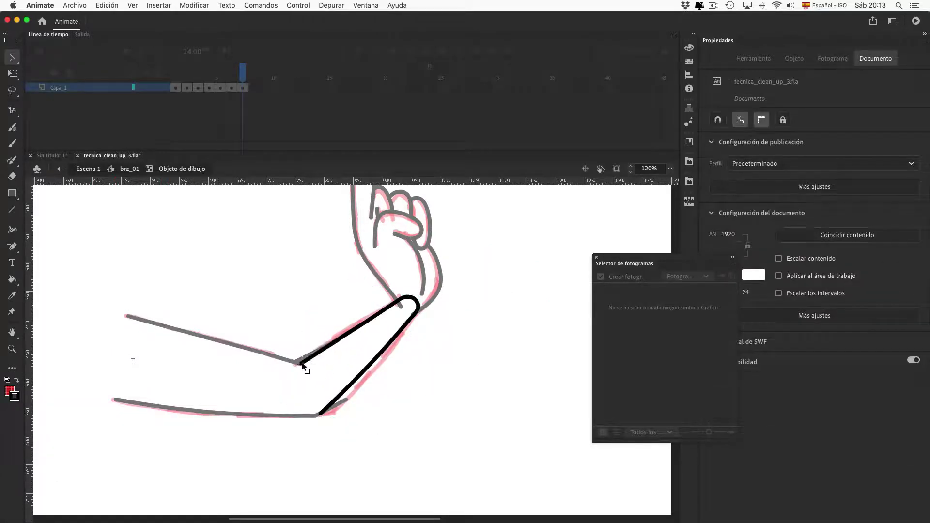
pyautogui.moveTo(339, 402); pyautogui.dragTo(345, 400)
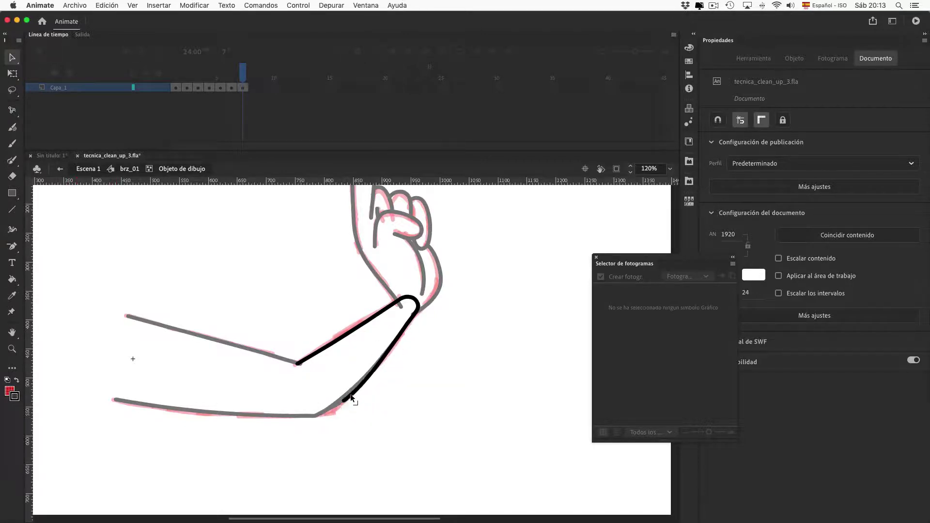
pyautogui.doubleClick(336, 417)
# Delete the lower segment of the forearm's outer line, turn snapping to objects on and join the line's end to the elbow curve.
pyautogui.press('super+equal')
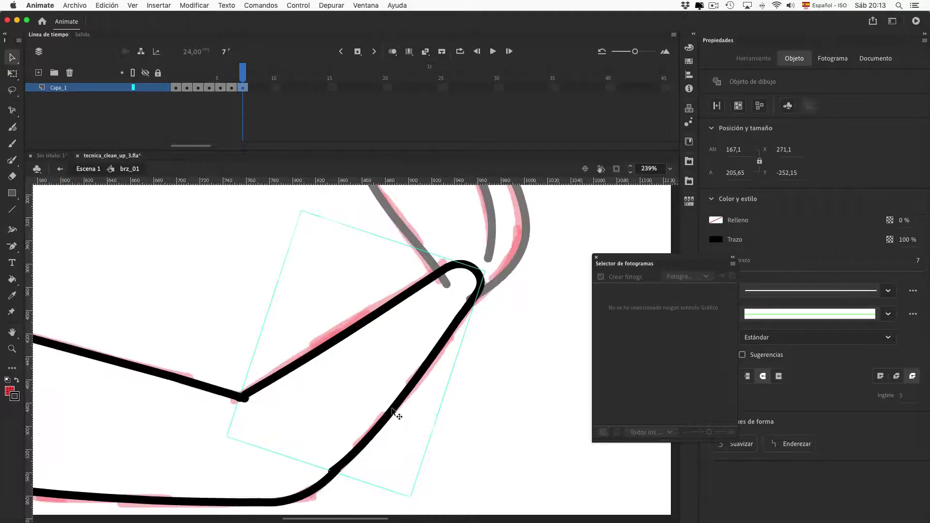
pyautogui.moveTo(438, 383); pyautogui.dragTo(477, 269)
pyautogui.doubleClick(388, 341)
pyautogui.click(395, 336)
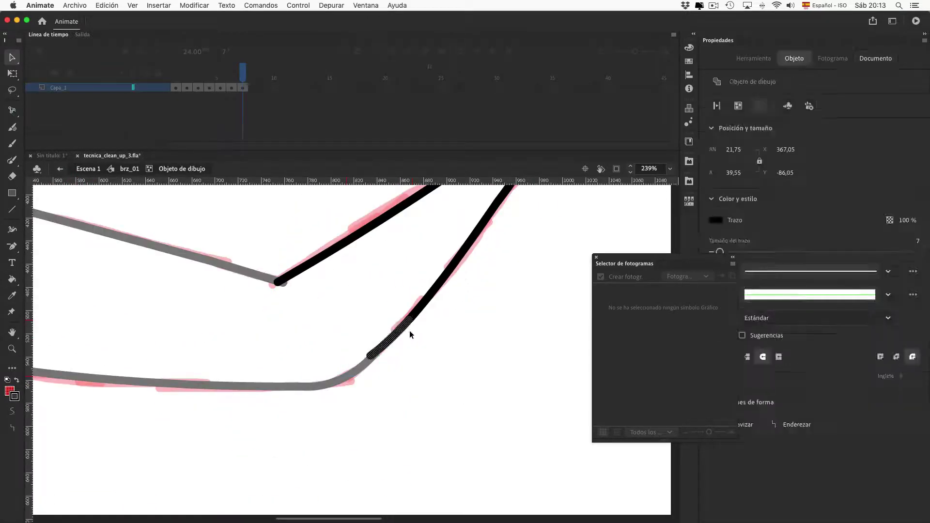
pyautogui.press('BackSpace')
pyautogui.doubleClick(411, 365)
pyautogui.click(879, 57)
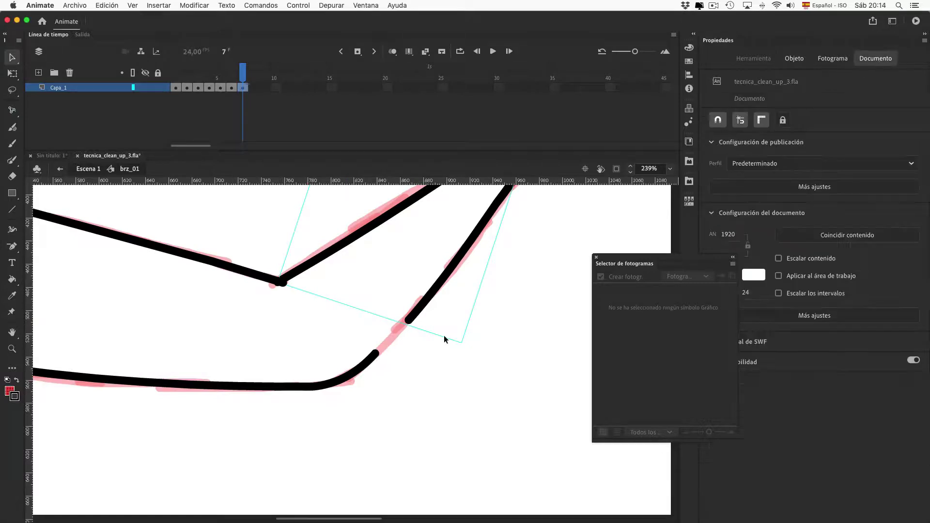
pyautogui.moveTo(407, 319); pyautogui.dragTo(378, 353)
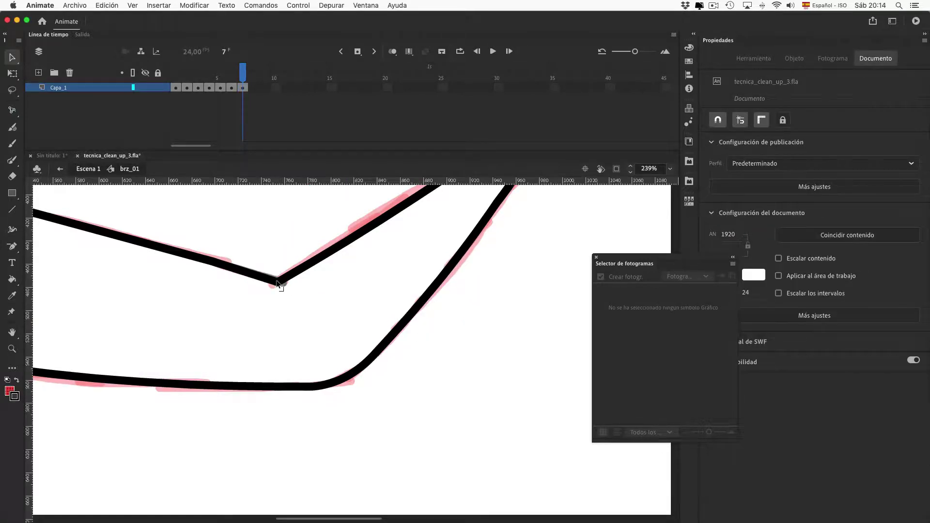
pyautogui.scroll(-10, 467, 347)
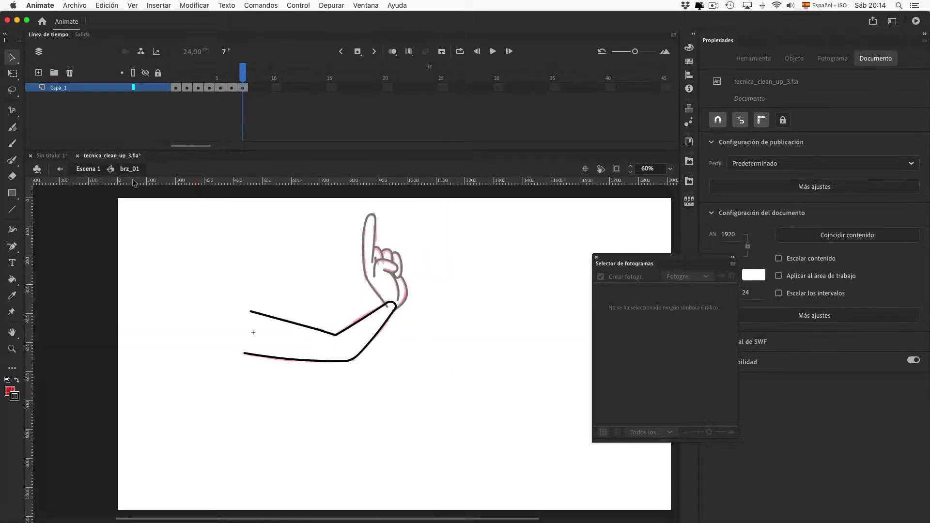
# Return to Escena 1 and insert keyframes at frame 14 on the mano_01 and brz_01 layers.
pyautogui.click(92, 169)
pyautogui.moveTo(277, 79); pyautogui.dragTo(315, 81)
pyautogui.click(320, 105)
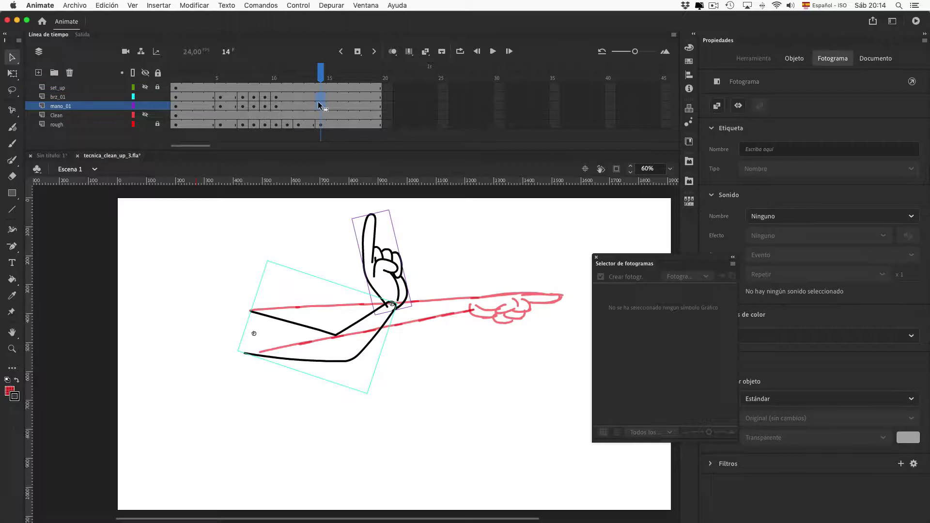
pyautogui.click(320, 97)
pyautogui.press('F6')
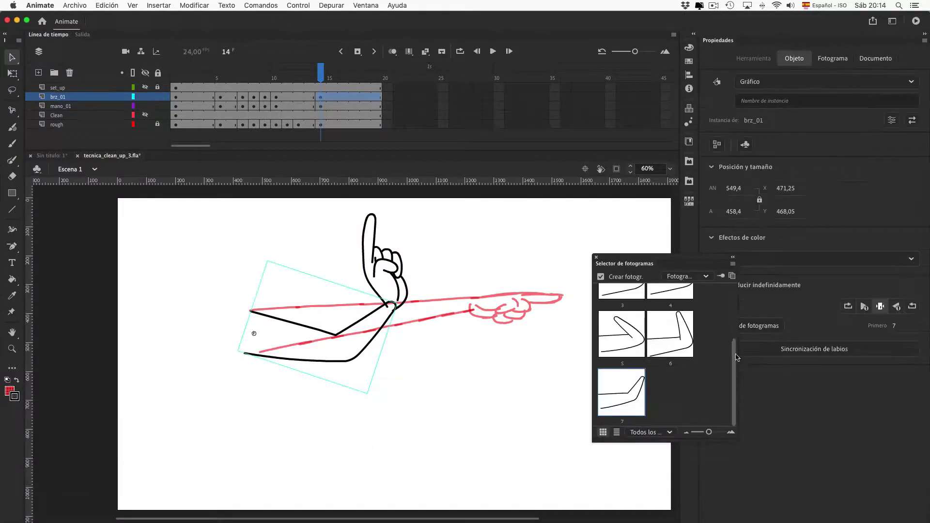
# Show the arm symbol's frame 1 in frame 14 and rotate and nudge it onto the rough, at X 494,55 and Y 457,25.
pyautogui.scroll(2, 629, 315)
pyautogui.click(630, 315)
pyautogui.hotkey('shift', '-')
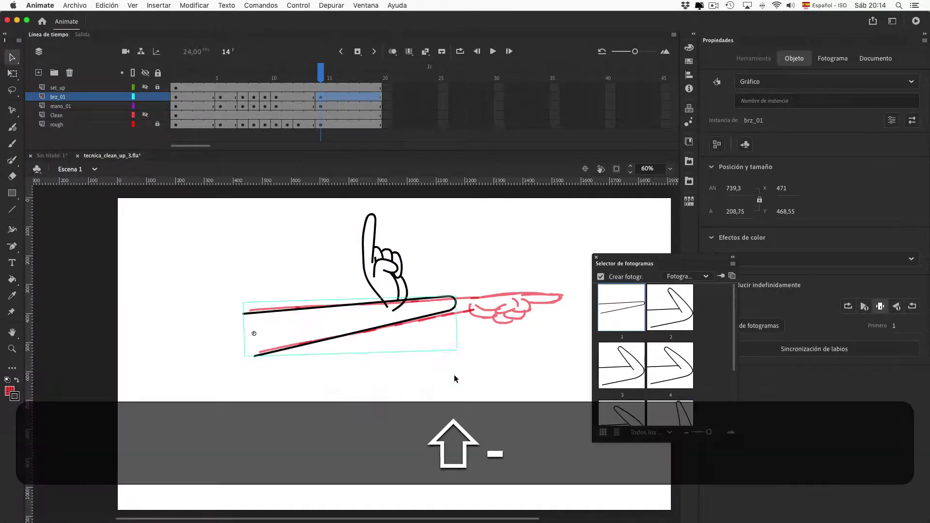
pyautogui.hotkey('shift', 'Right')
pyautogui.hotkey('shift', 'Right')
pyautogui.hotkey('shift', 'Right')
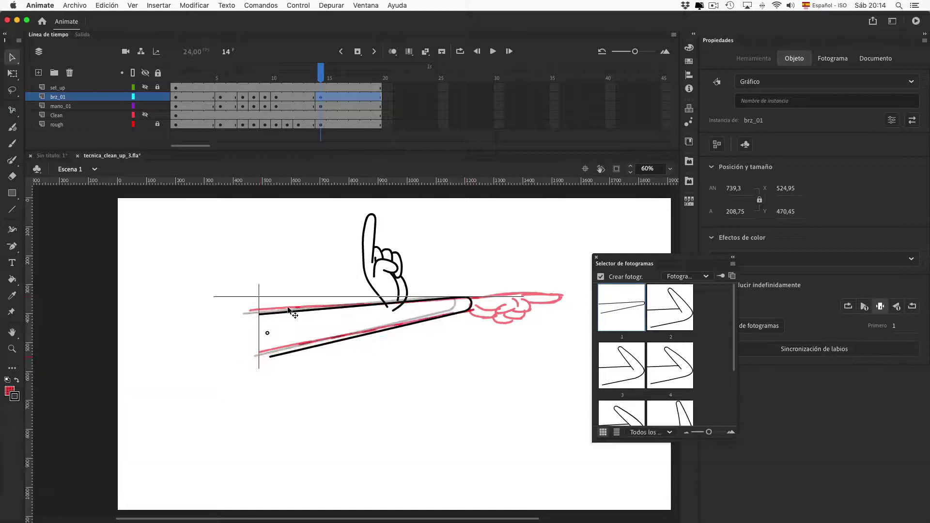
pyautogui.press('Up')
pyautogui.press('Left')
pyautogui.press('Up')
pyautogui.press('Down')
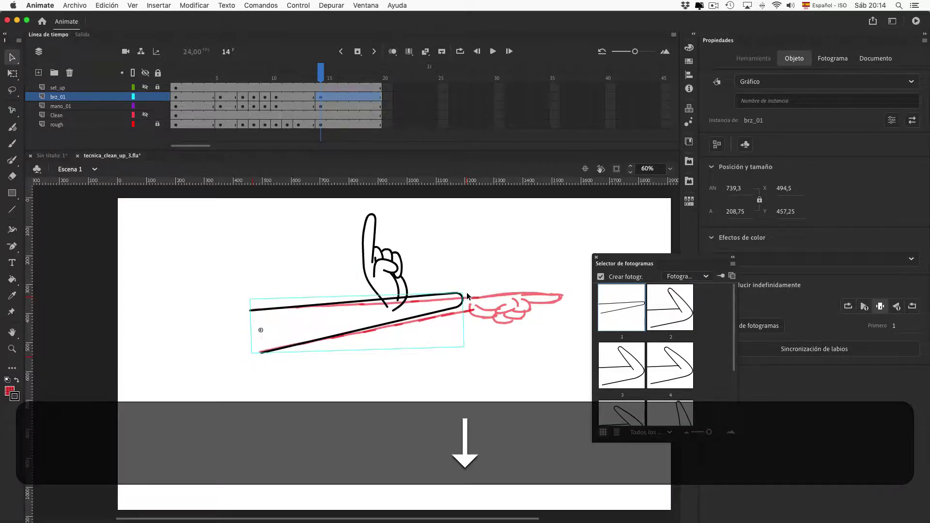
pyautogui.press('-')
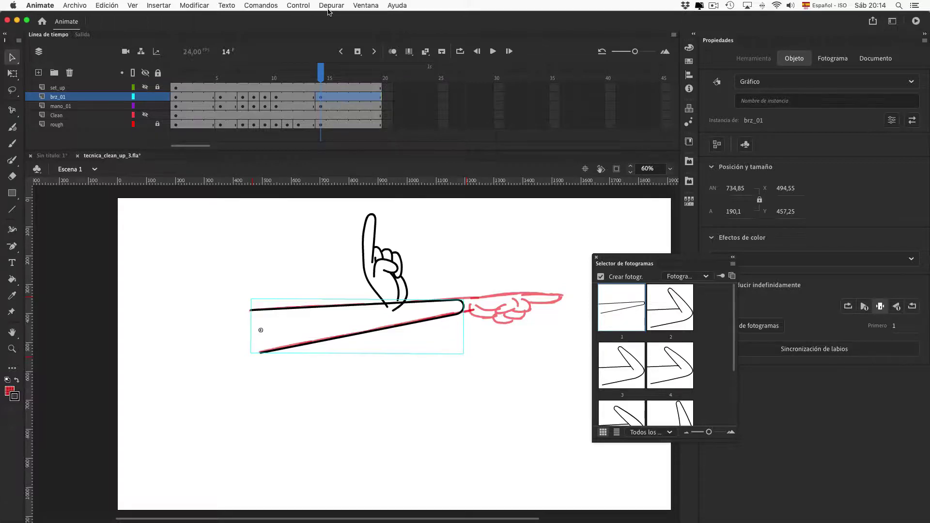
# Turn the hand instance in frame 14 to point forward and place it at the wrist, at X 1234,25 and Y 367,8.
pyautogui.click(261, 6)
pyautogui.click(261, 6)
pyautogui.moveTo(381, 252); pyautogui.dragTo(531, 309)
pyautogui.press('Up')
pyautogui.press('Up')
pyautogui.press('Up')
pyautogui.press('Up')
pyautogui.press('Up')
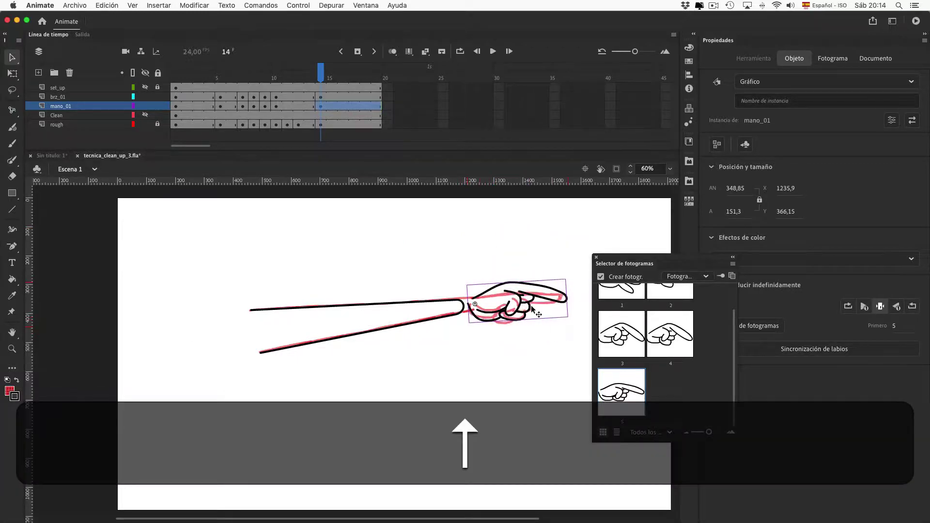
pyautogui.press('Left')
pyautogui.press('Left')
pyautogui.press('Down')
pyautogui.press('Down')
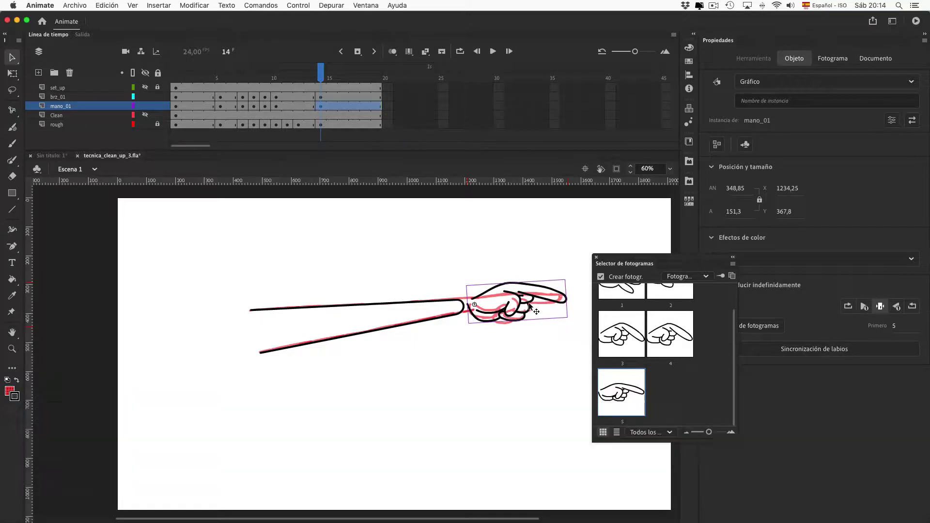
# Add frame 6 inside mano_01 with the INDISPENSABLES command Duplicar frame dentro y ver fuera and delete its copied hand drawing.
pyautogui.click(260, 6)
pyautogui.moveTo(378, 72)
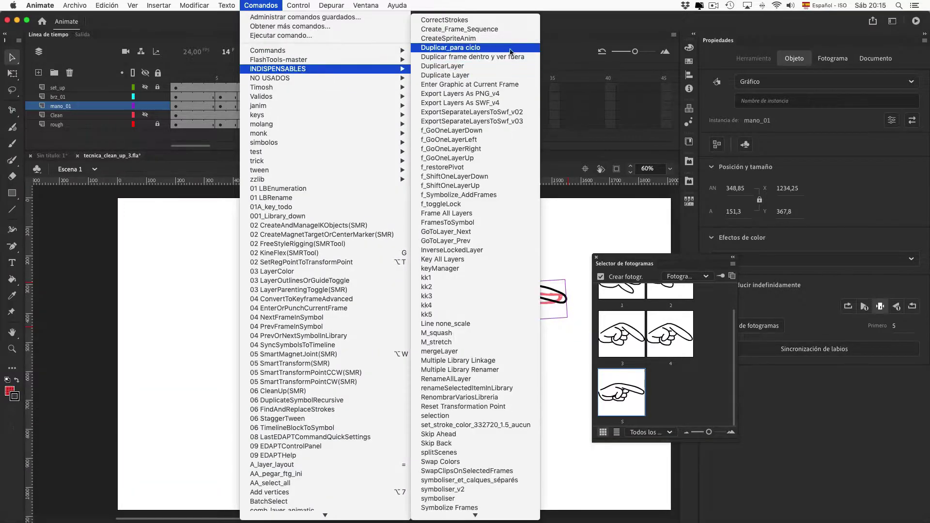
pyautogui.click(480, 54)
pyautogui.moveTo(543, 339); pyautogui.dragTo(359, 357)
pyautogui.press('super+=')
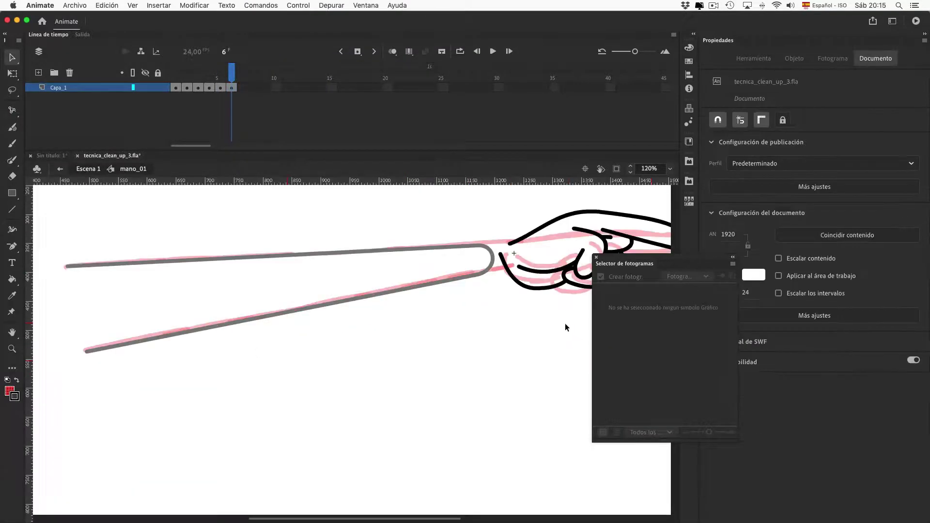
pyautogui.press('space')
pyautogui.moveTo(576, 272); pyautogui.dragTo(252, 322)
pyautogui.moveTo(123, 239); pyautogui.dragTo(382, 390)
pyautogui.press('BackSpace')
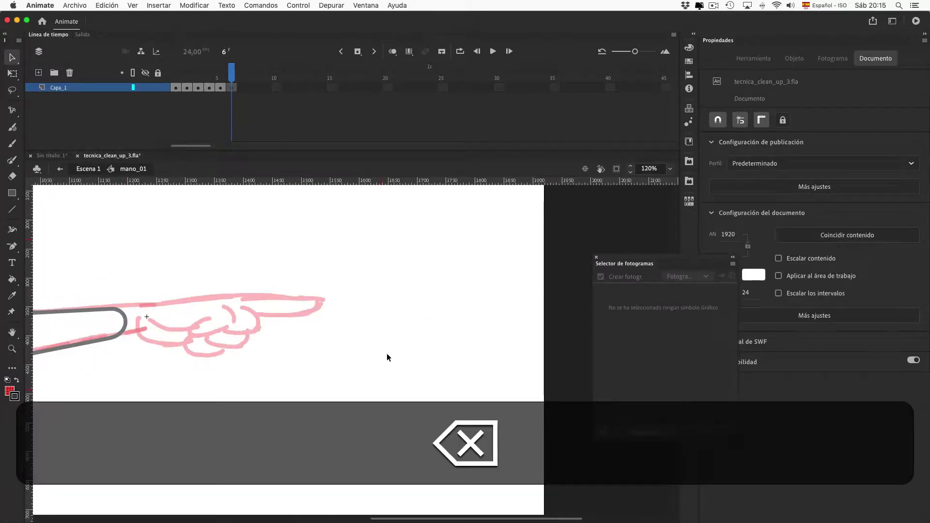
# Draw the flat pointing hand with curled fingers over the rough in mano_01's frame 6 and erase the overlapping line ends.
pyautogui.press('y')
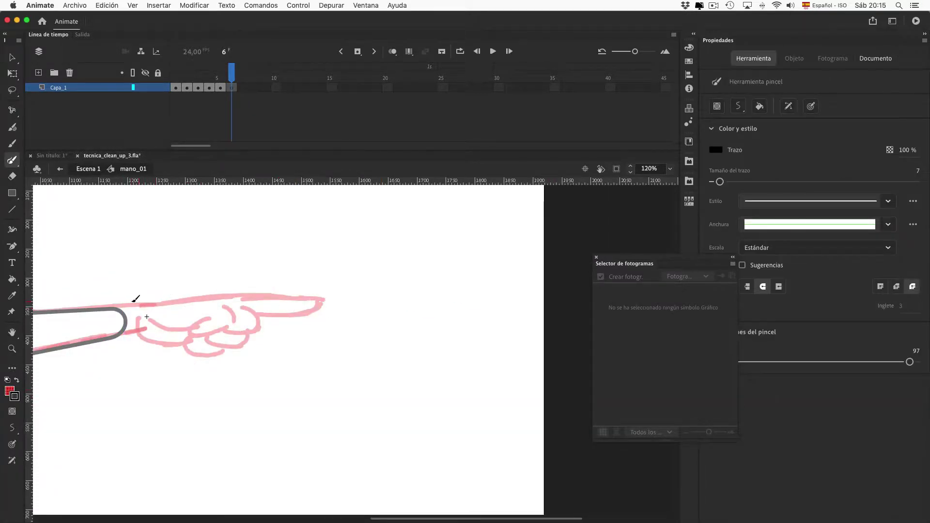
pyautogui.moveTo(163, 297)
pyautogui.mouseDown()
pyautogui.moveTo(283, 292)
pyautogui.moveTo(319, 306)
pyautogui.mouseUp()
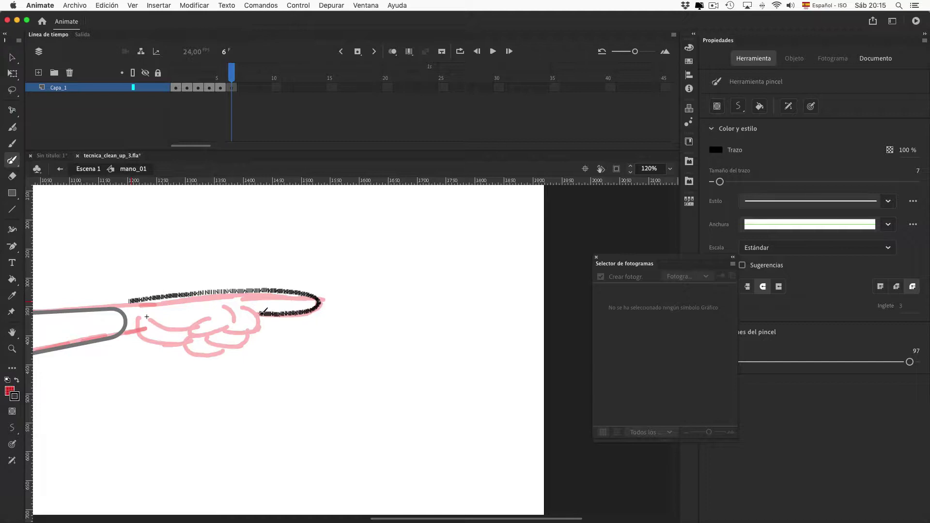
pyautogui.moveTo(263, 311); pyautogui.dragTo(257, 315)
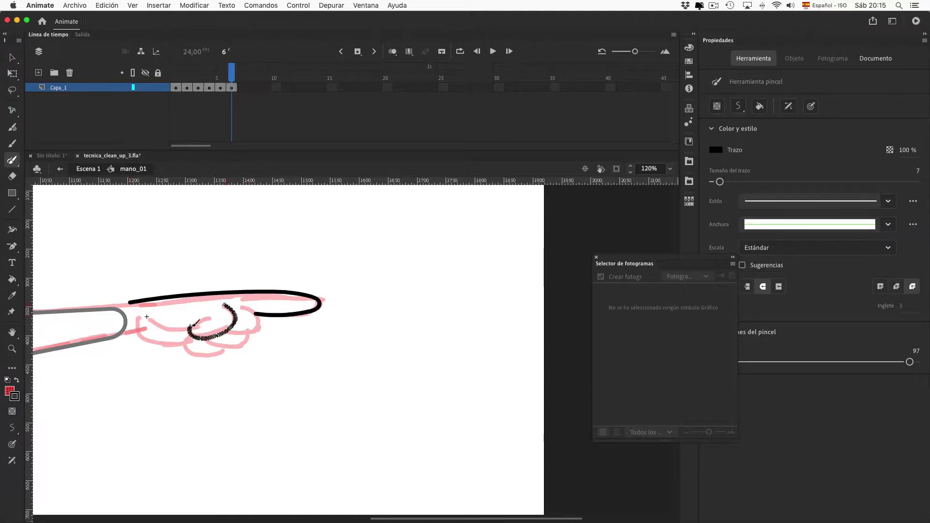
pyautogui.moveTo(191, 327); pyautogui.dragTo(209, 317)
pyautogui.moveTo(147, 316)
pyautogui.mouseDown()
pyautogui.moveTo(199, 329)
pyautogui.moveTo(140, 335)
pyautogui.moveTo(196, 344)
pyautogui.mouseUp()
pyautogui.moveTo(264, 321)
pyautogui.mouseDown()
pyautogui.moveTo(234, 332)
pyautogui.moveTo(251, 339)
pyautogui.moveTo(212, 335)
pyautogui.mouseUp()
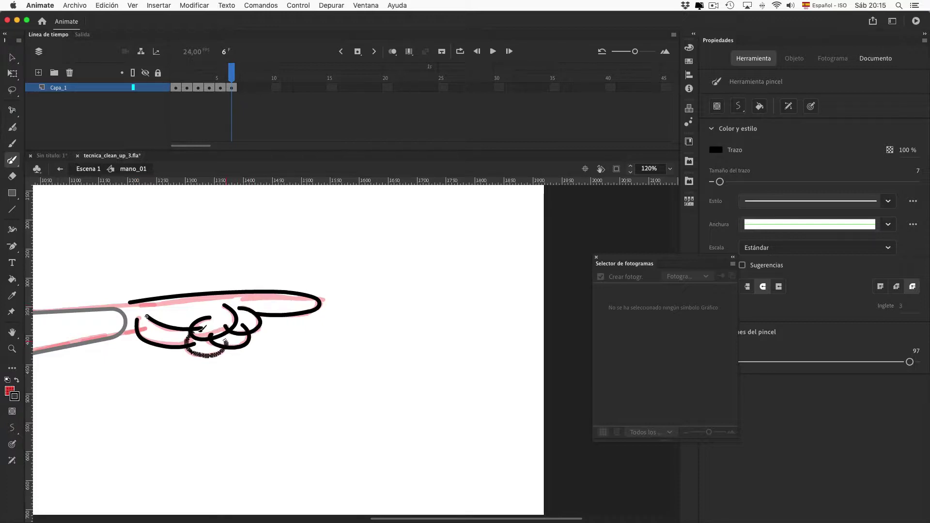
pyautogui.press('e')
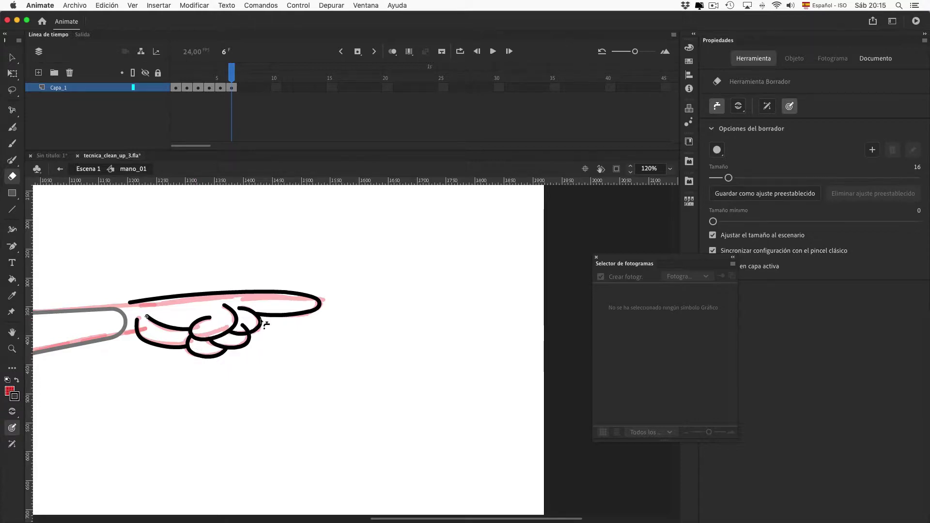
# Return to Escena 1 and add frame 8 inside brz_01 from the arm instance with Duplicar frame dentro y ver fuera.
pyautogui.click(88, 169)
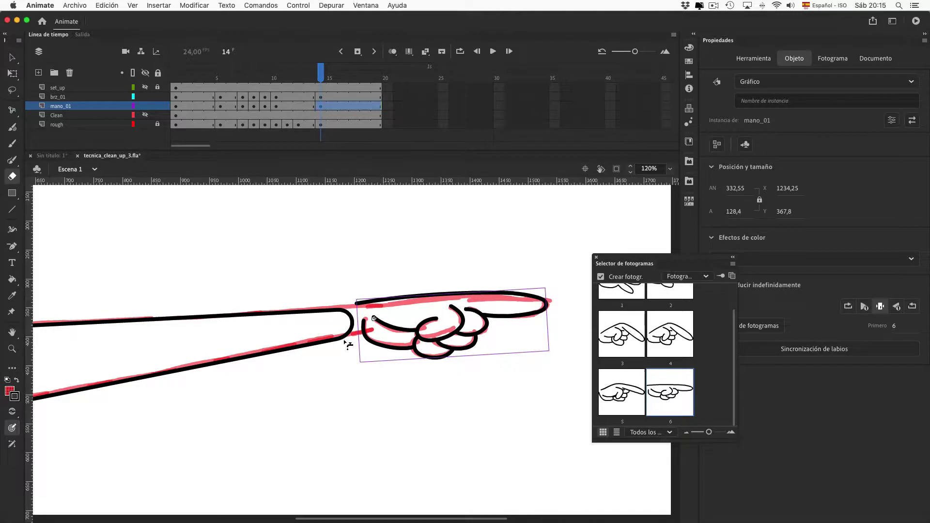
pyautogui.press('v')
pyautogui.click(344, 340)
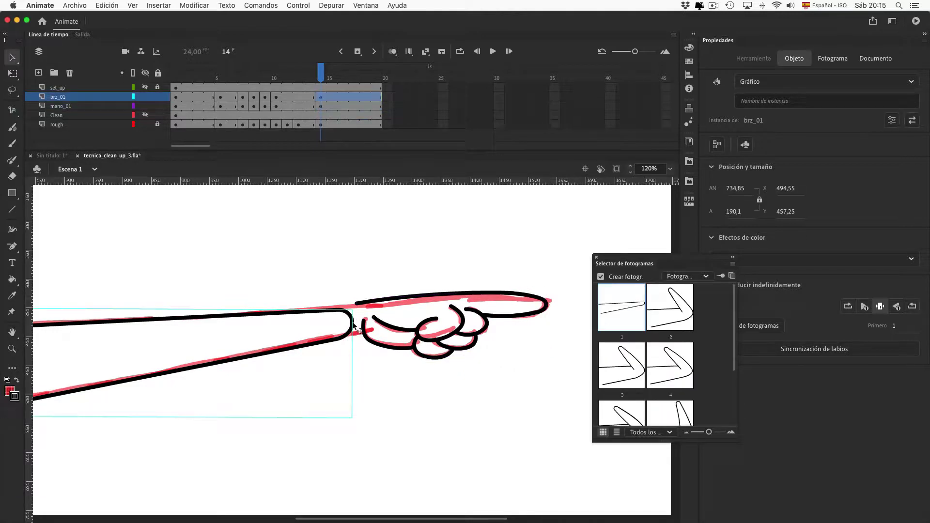
pyautogui.click(261, 5)
pyautogui.moveTo(307, 71)
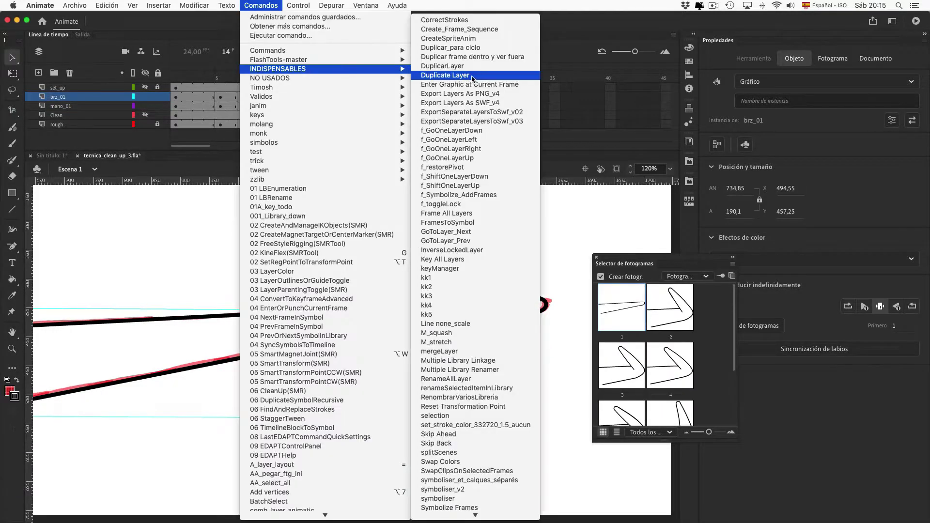
pyautogui.click(484, 57)
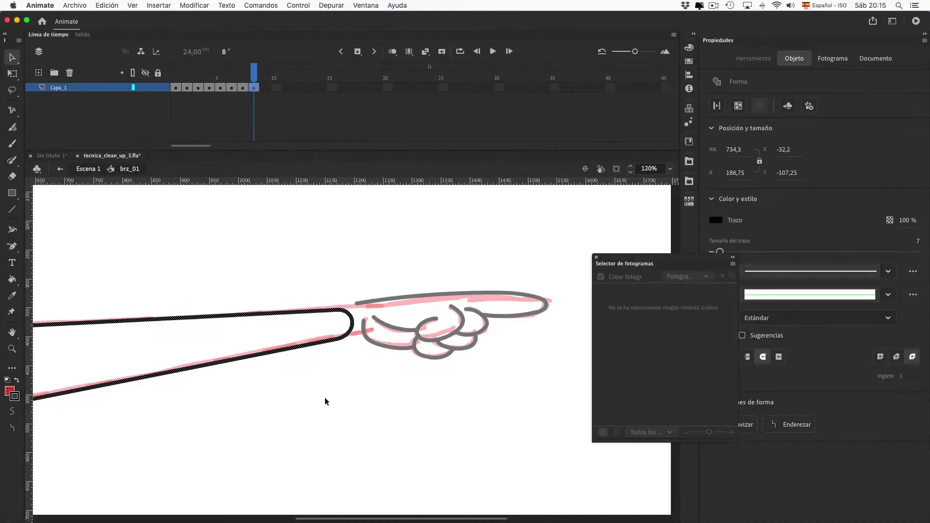
# Stretch the arm drawing in brz_01's frame 8 to the wrist, to 778,15 by 198,85, and return to Escena 1.
pyautogui.press('super+equal')
pyautogui.moveTo(580, 330); pyautogui.dragTo(452, 324)
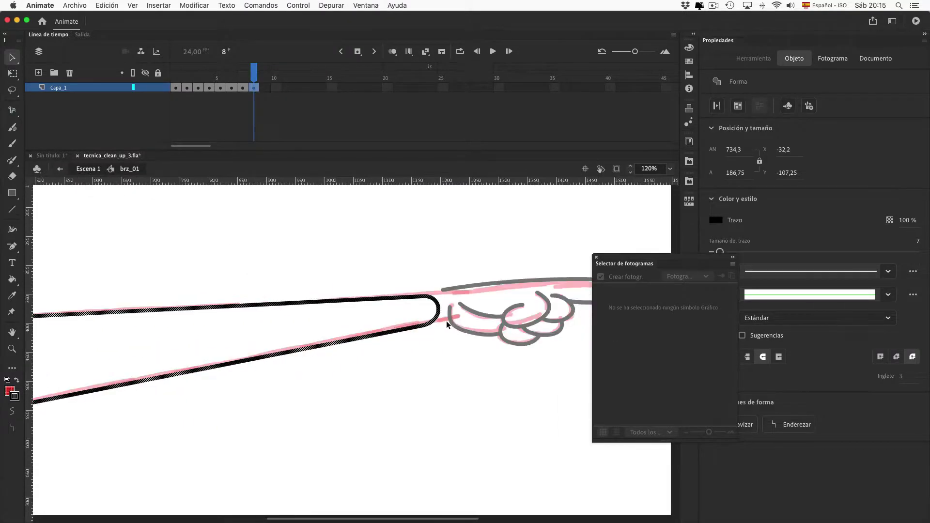
pyautogui.press('q')
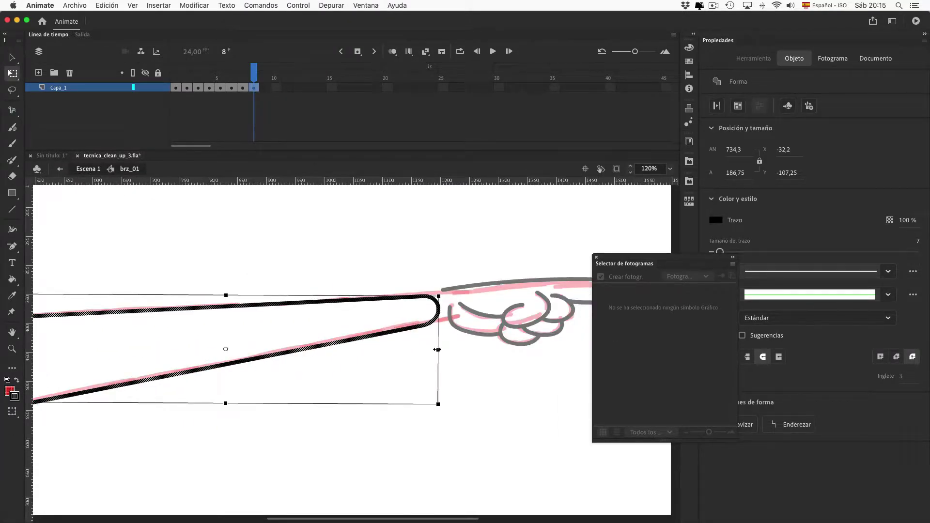
pyautogui.moveTo(436, 350); pyautogui.dragTo(466, 330)
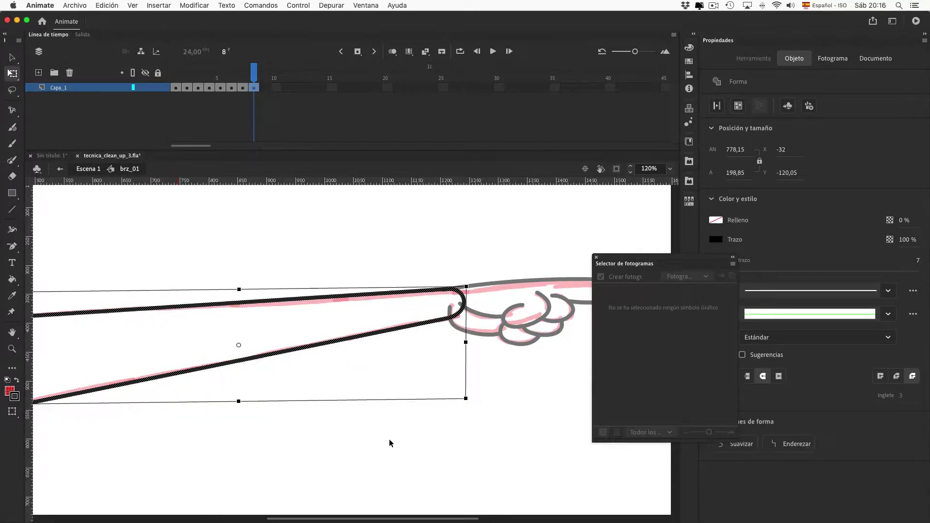
pyautogui.doubleClick(388, 439)
pyautogui.press('super+minus')
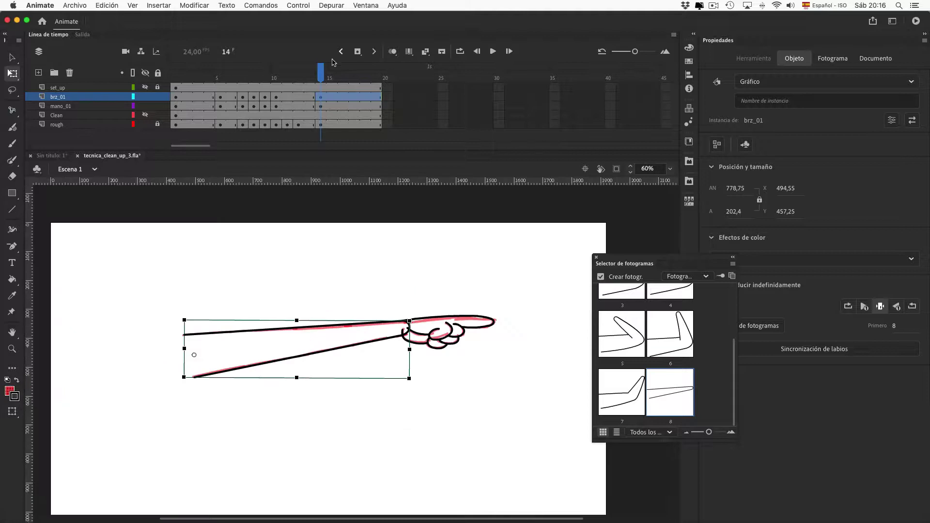
# Copy the frame 14 keyframes of brz_01 and mano_01 to frame 12.
pyautogui.click(321, 96)
pyautogui.keyDown('shift'); pyautogui.click(321, 106); pyautogui.keyUp('shift')
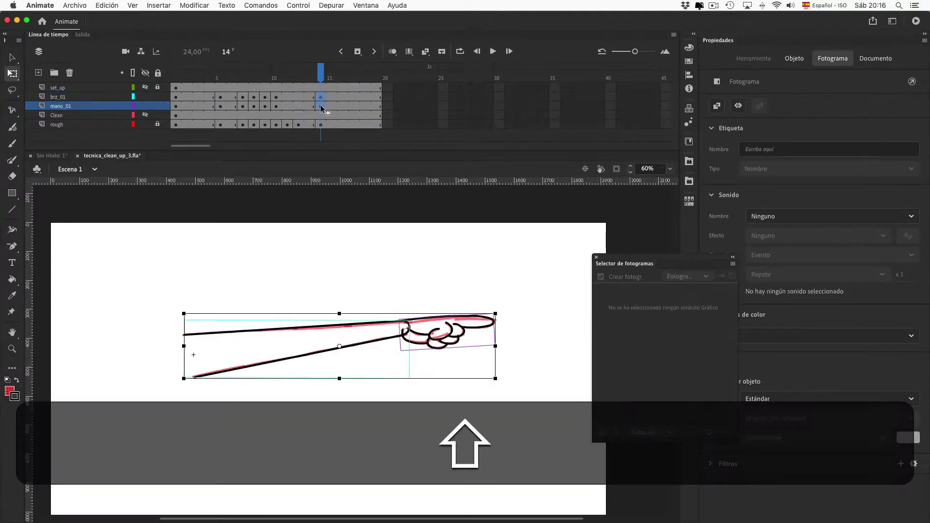
pyautogui.moveTo(321, 106); pyautogui.dragTo(298, 106)
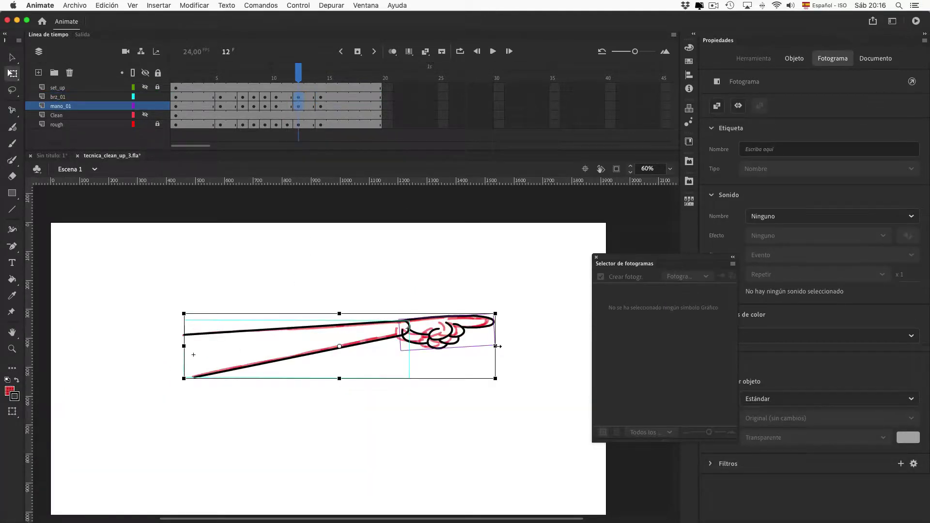
# Shift the hand instance in frame 12 back onto the rough hand, at X 1214,45 and Y 367,8.
pyautogui.click(509, 346)
pyautogui.click(459, 336)
pyautogui.hotkey('shift', 'Left')
pyautogui.press('Left')
pyautogui.press('Left')
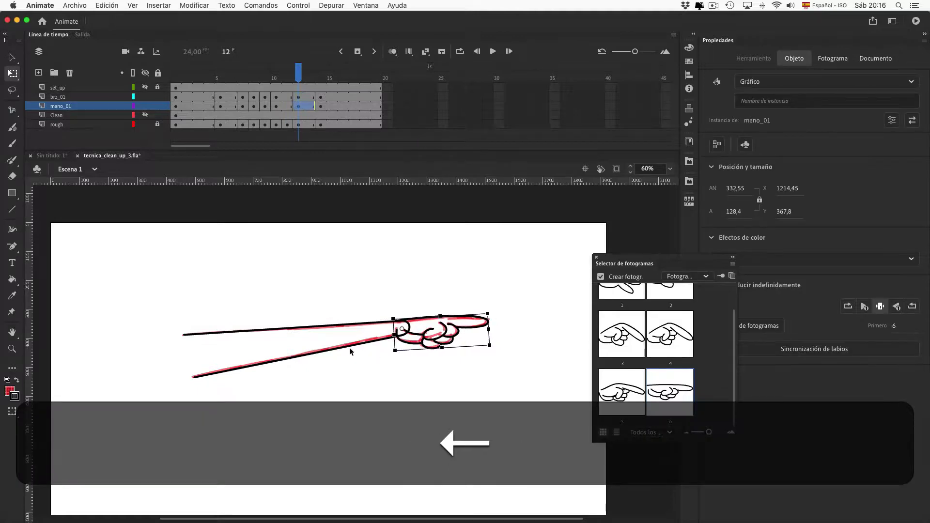
# Shorten the arm instance in frame 12 to the rough wrist, at a width of 748,6 and a height of 202,5.
pyautogui.click(350, 350)
pyautogui.click(388, 342)
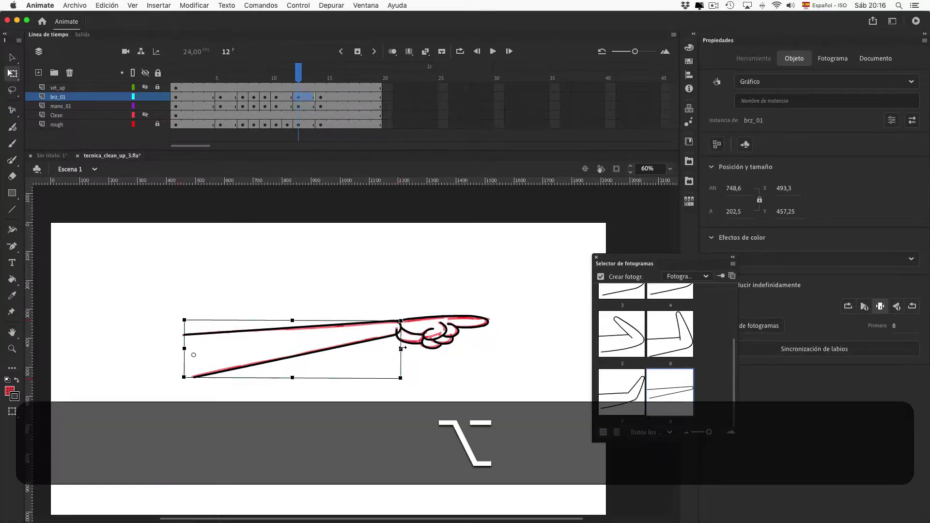
# Copy the frame 14 keyframes of brz_01 and mano_01 to frame 11 and stretch both instances together to 1106,1 wide to fit the rough.
pyautogui.click(289, 97)
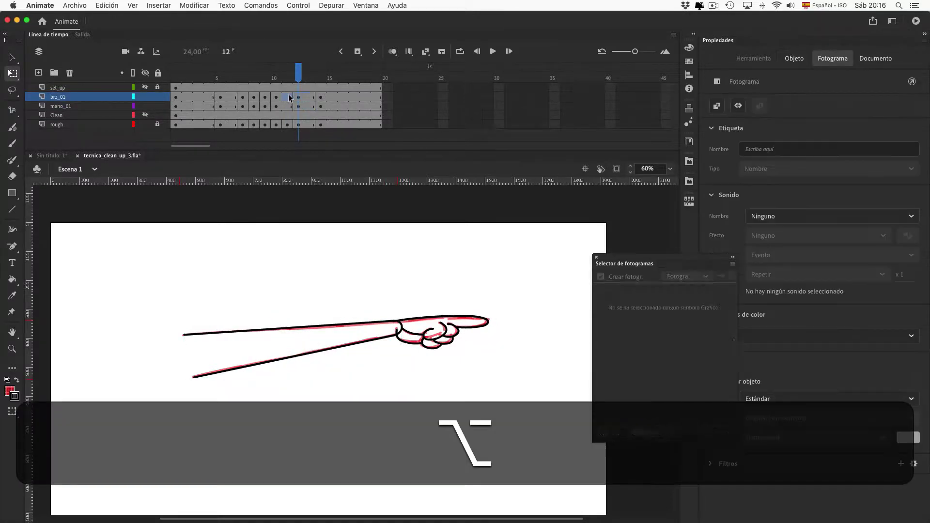
pyautogui.keyDown('alt'); pyautogui.click(321, 98); pyautogui.keyUp('alt')
pyautogui.keyDown('alt'); pyautogui.keyDown('shift'); pyautogui.click(322, 109); pyautogui.keyUp('shift'); pyautogui.keyUp('alt')
pyautogui.moveTo(321, 108); pyautogui.dragTo(287, 106)
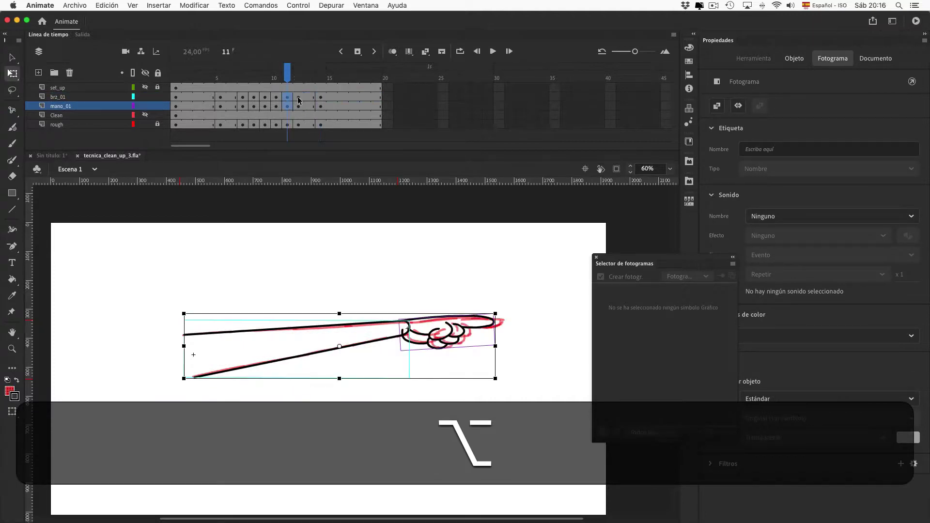
pyautogui.moveTo(495, 345); pyautogui.dragTo(505, 346)
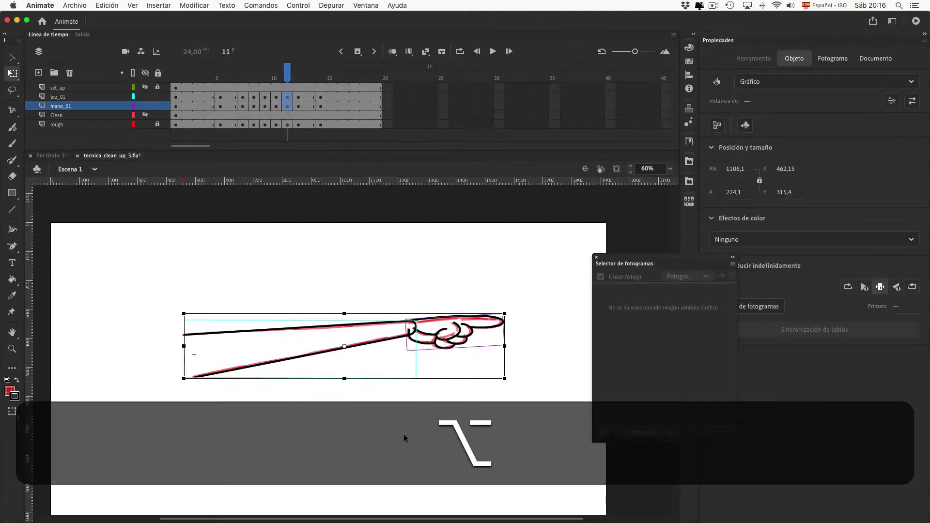
pyautogui.click(405, 438)
# Hide the rough layer and play back the cleaned arm animation several times.
pyautogui.click(145, 124)
pyautogui.press('Return')
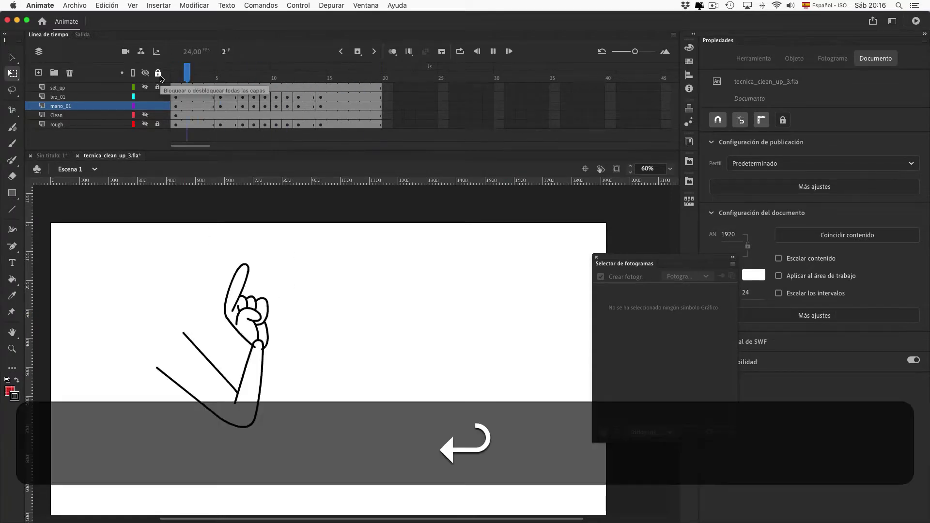
pyautogui.press('Return')
pyautogui.press('Return')
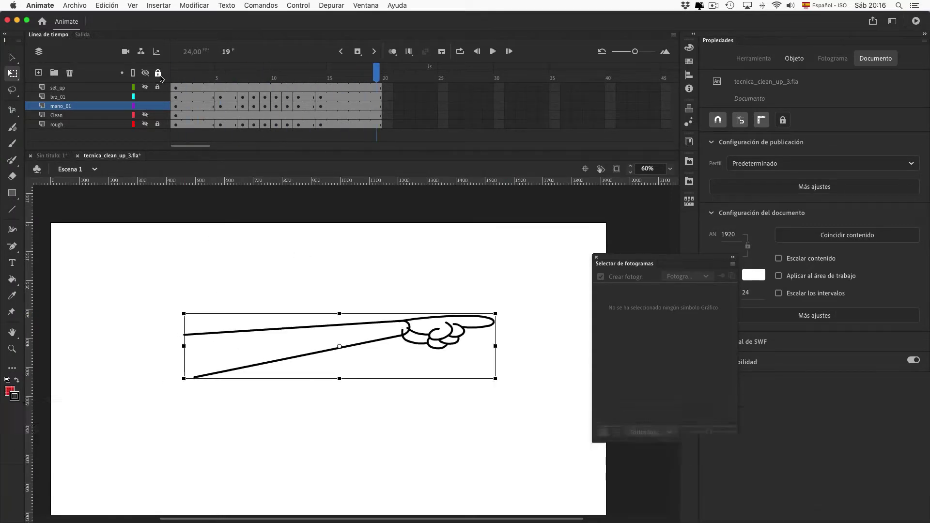
pyautogui.press('Return')
pyautogui.press('Return')
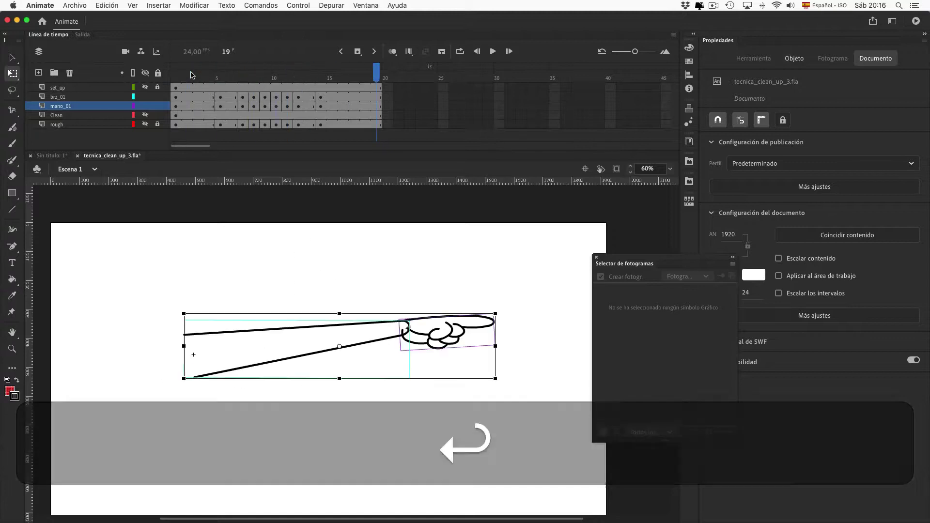
pyautogui.press('Return')
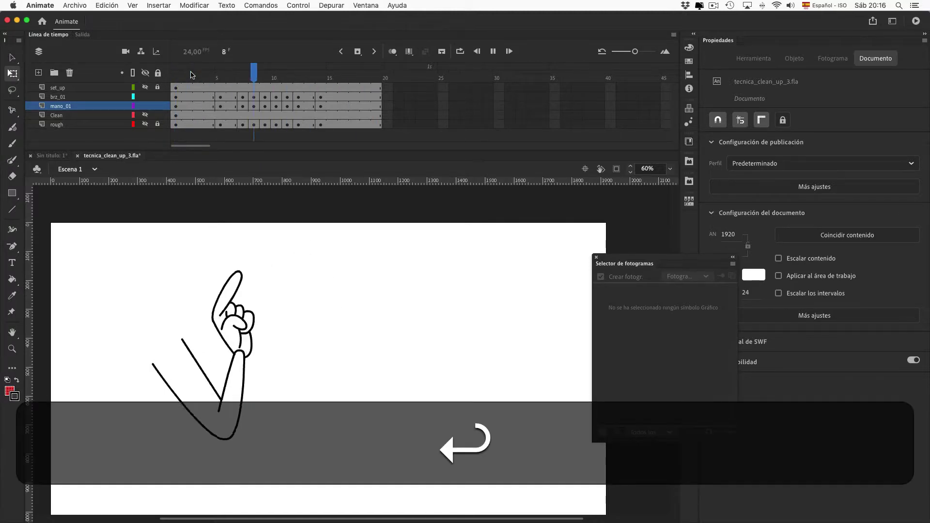
# Open brz_01 at a closer view and smooth the lower elbow curve of the arm drawing in frame 2.
pyautogui.click(13, 348)
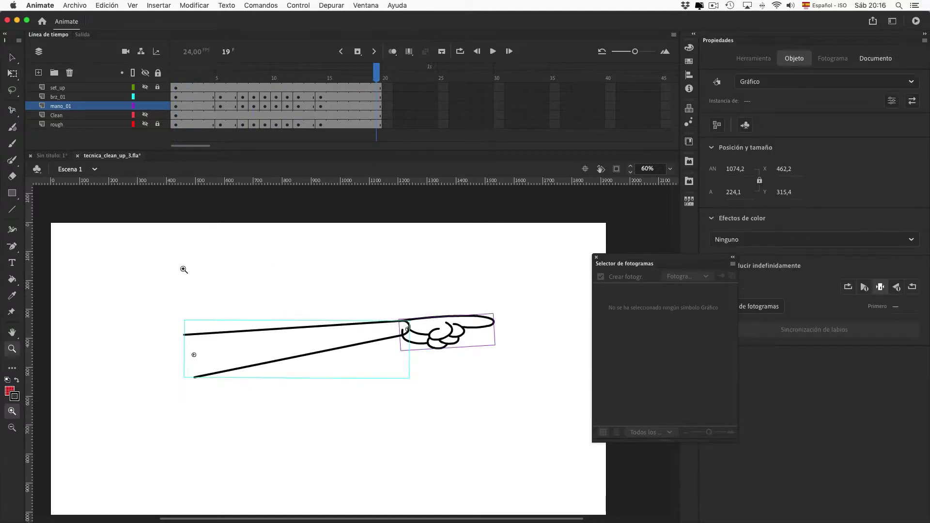
pyautogui.moveTo(183, 266); pyautogui.dragTo(447, 425)
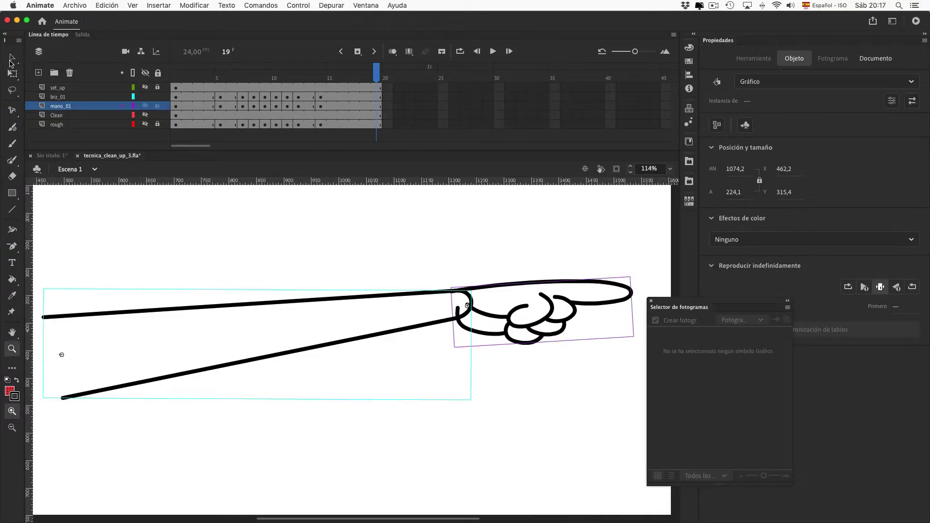
pyautogui.click(12, 57)
pyautogui.doubleClick(252, 308)
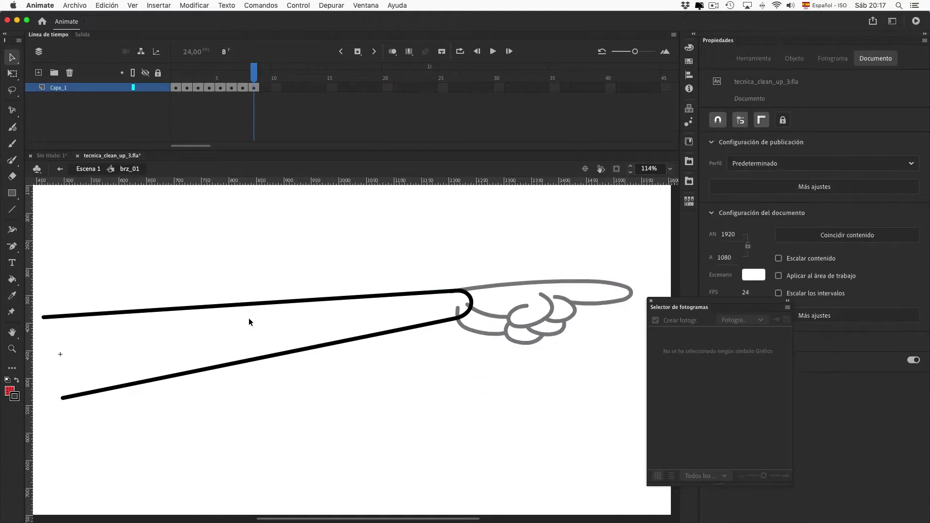
pyautogui.moveTo(199, 80)
pyautogui.mouseDown()
pyautogui.moveTo(187, 82)
pyautogui.moveTo(248, 89)
pyautogui.moveTo(199, 92)
pyautogui.moveTo(214, 92)
pyautogui.mouseUp()
pyautogui.doubleClick(200, 316)
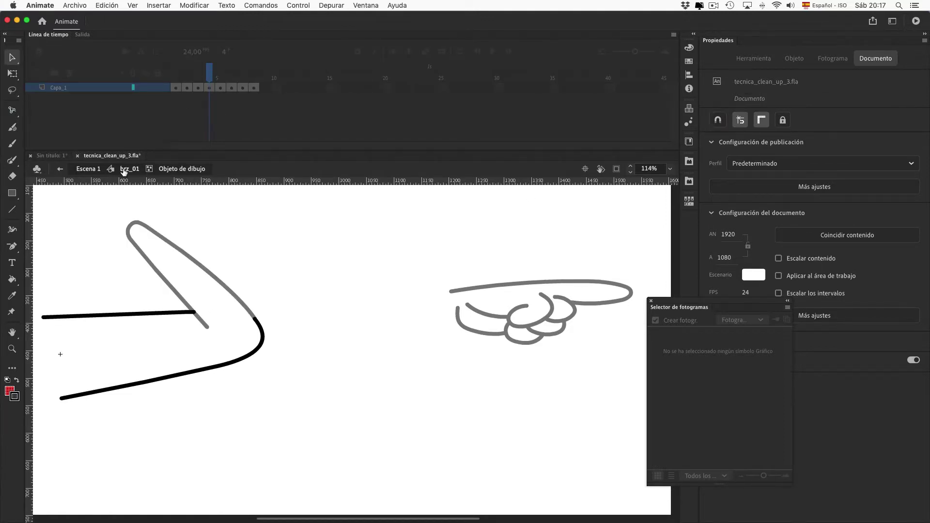
pyautogui.click(124, 171)
pyautogui.moveTo(209, 80); pyautogui.dragTo(189, 82)
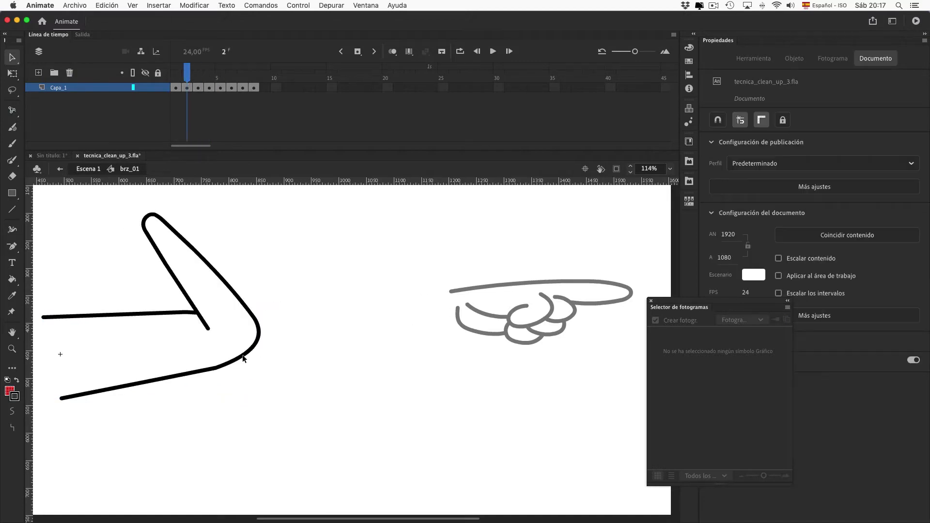
pyautogui.moveTo(242, 359); pyautogui.dragTo(238, 366)
# Review the arm poses inside brz_01, return to Escena 1 and play the whole animation.
pyautogui.moveTo(192, 77); pyautogui.dragTo(200, 76)
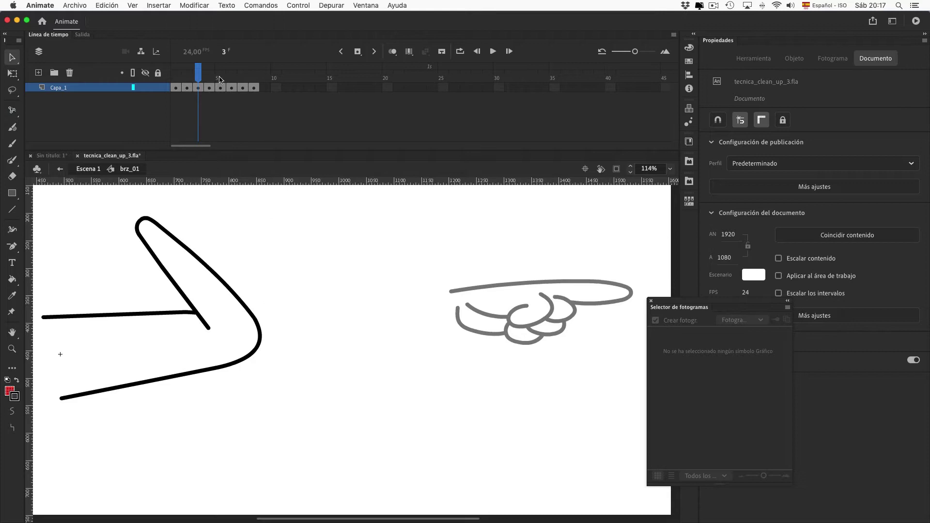
pyautogui.click(215, 79)
pyautogui.moveTo(215, 78)
pyautogui.mouseDown()
pyautogui.moveTo(254, 77)
pyautogui.moveTo(176, 78)
pyautogui.mouseUp()
pyautogui.press('Return')
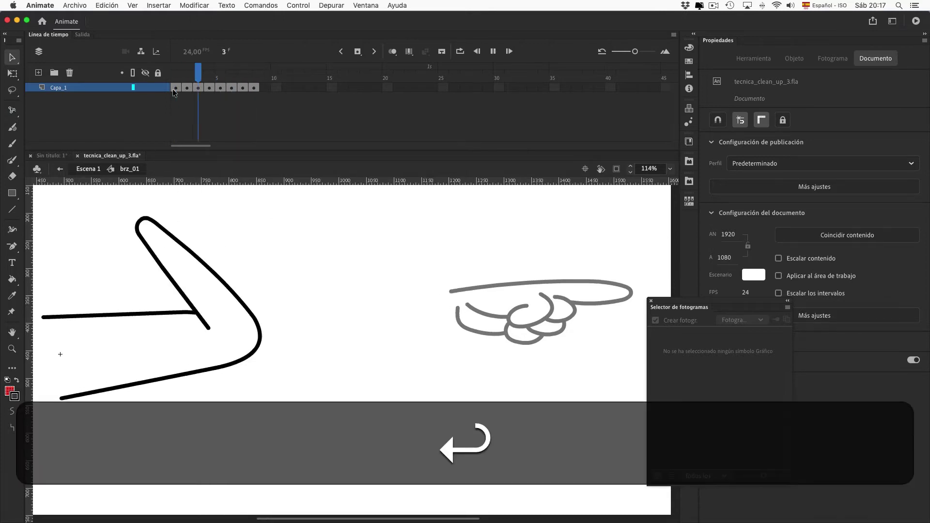
pyautogui.click(88, 170)
pyautogui.press('Return')
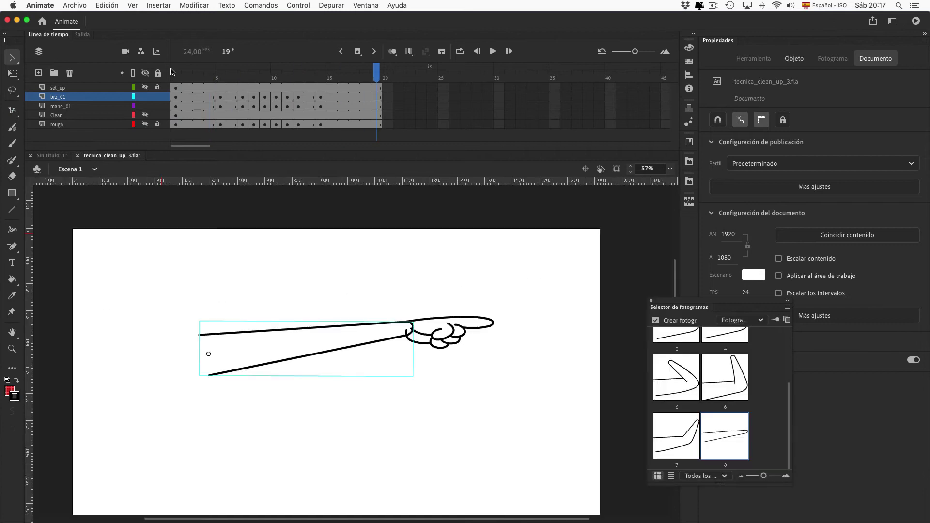
# Delete the arm instance from the last brz_01 keyframe and undo the deletion.
pyautogui.press('Delete')
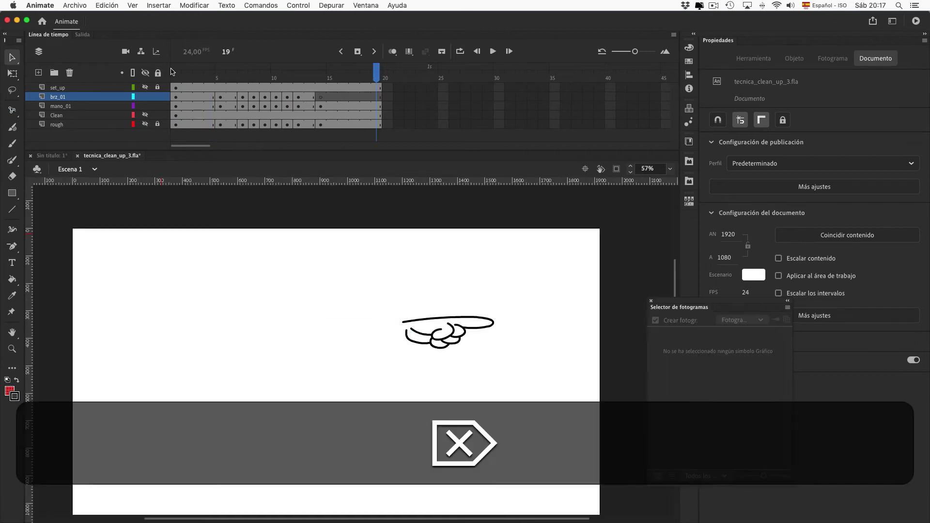
pyautogui.press('Return')
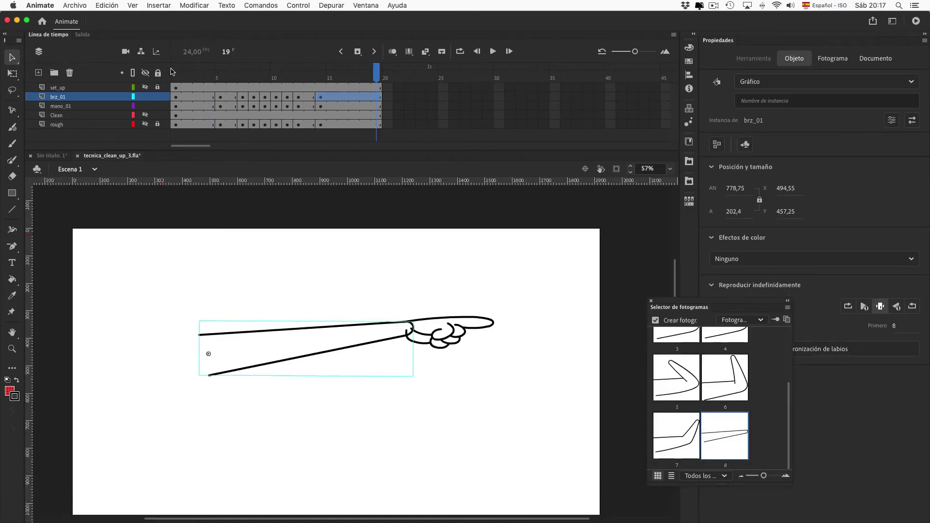
# Open mano_01 from the hand instance in frame 3, play through its poses and return to Escena 1.
pyautogui.moveTo(326, 73); pyautogui.dragTo(205, 73)
pyautogui.click(262, 305)
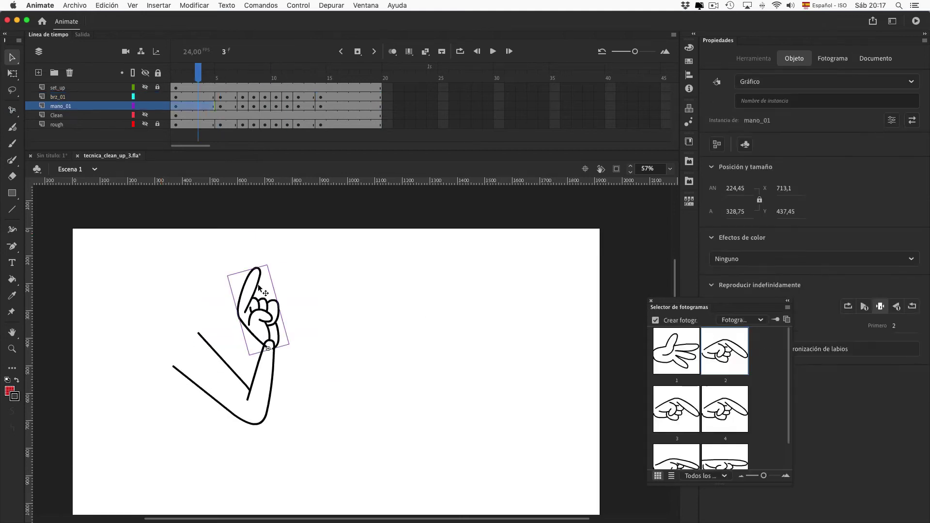
pyautogui.doubleClick(262, 305)
pyautogui.press('Return')
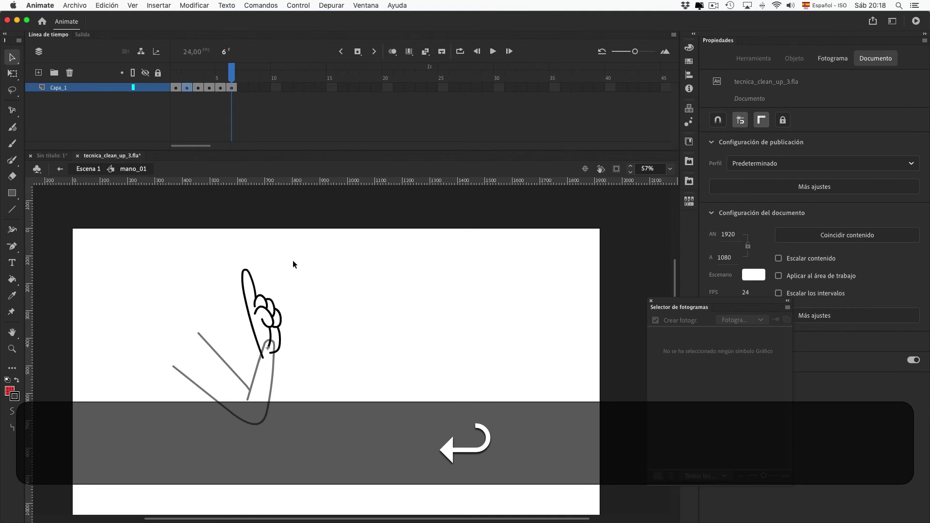
pyautogui.press('Return')
pyautogui.doubleClick(293, 260)
pyautogui.click(713, 5)
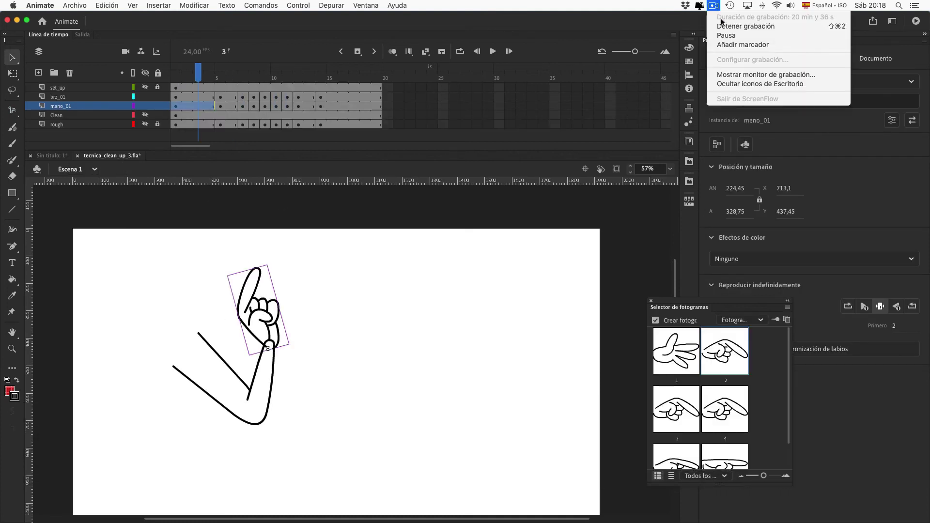